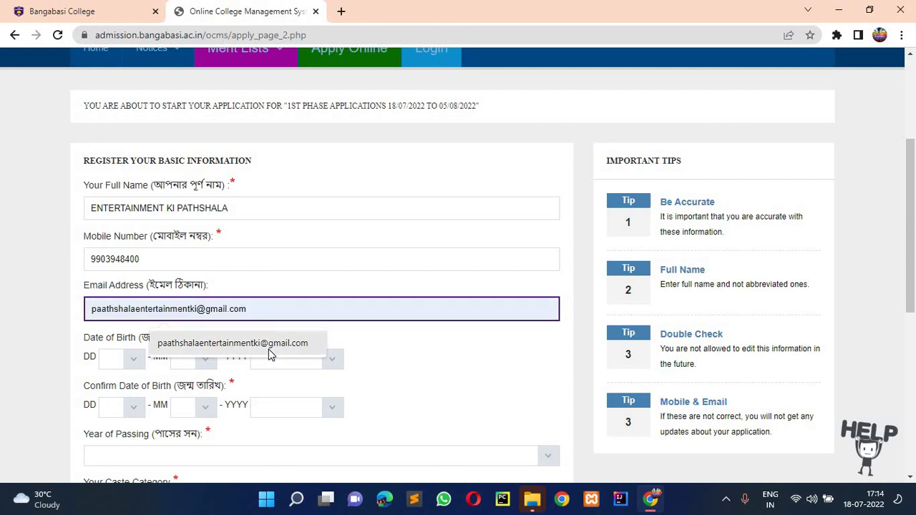
# Fill in the applicant's email address with the suggested entry and select the day, month and year of birth.
pyautogui.click(268, 344)
pyautogui.scroll(-1, 269, 344)
pyautogui.click(139, 296)
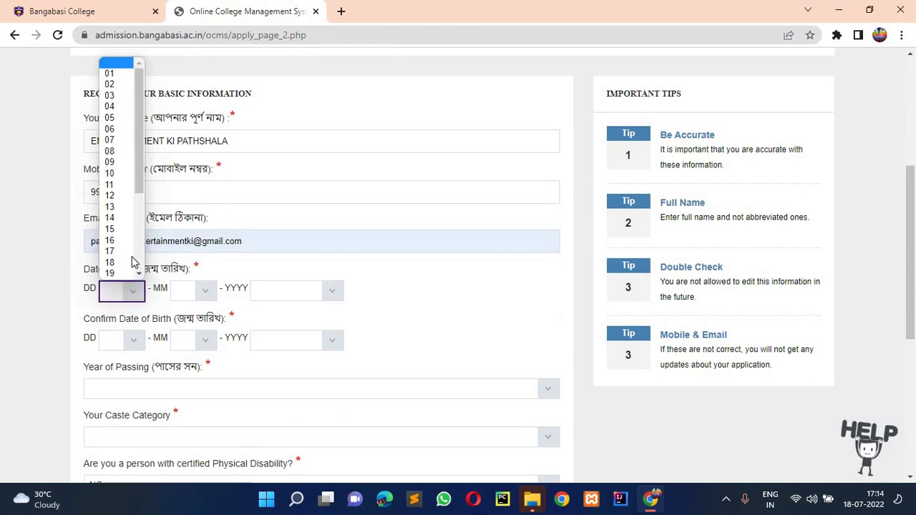
pyautogui.click(207, 305)
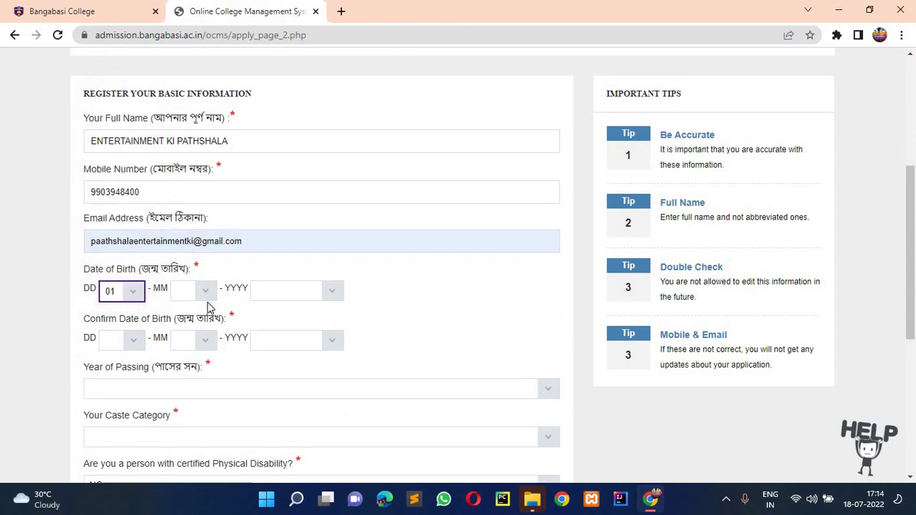
pyautogui.click(205, 291)
pyautogui.click(231, 304)
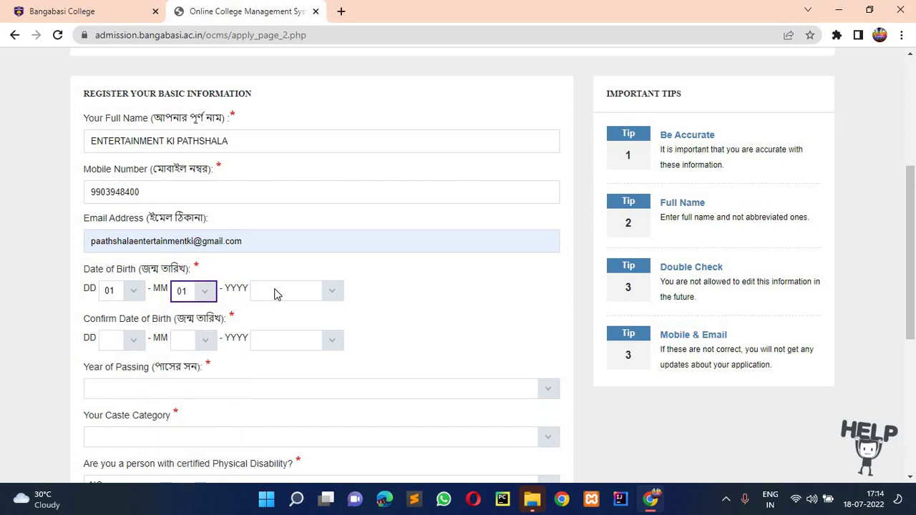
pyautogui.click(280, 291)
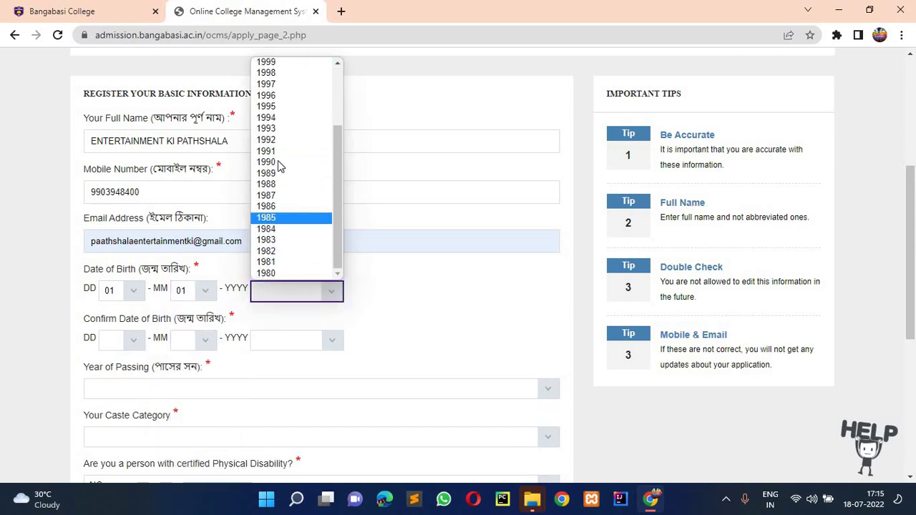
pyautogui.scroll(1, 280, 158)
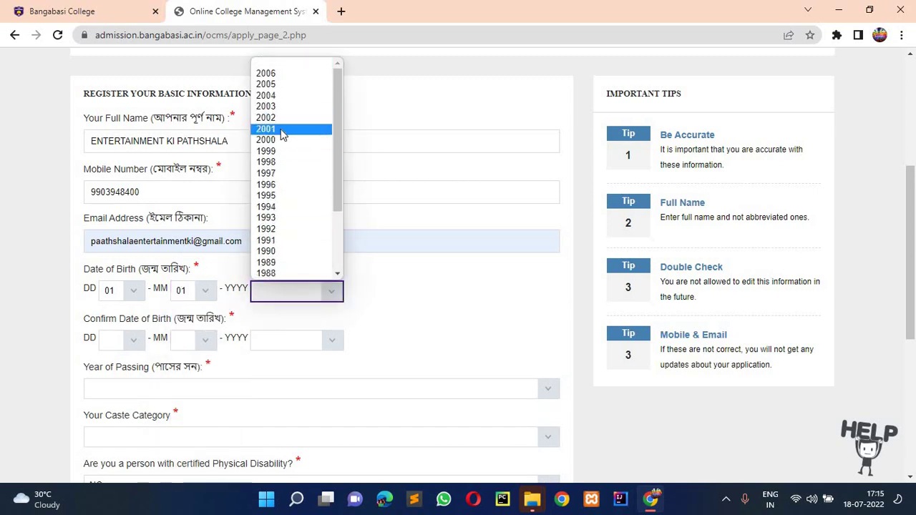
pyautogui.click(281, 129)
# Repeat the applicant's day, month and year of birth in the date of birth confirmation.
pyautogui.scroll(-2, 215, 201)
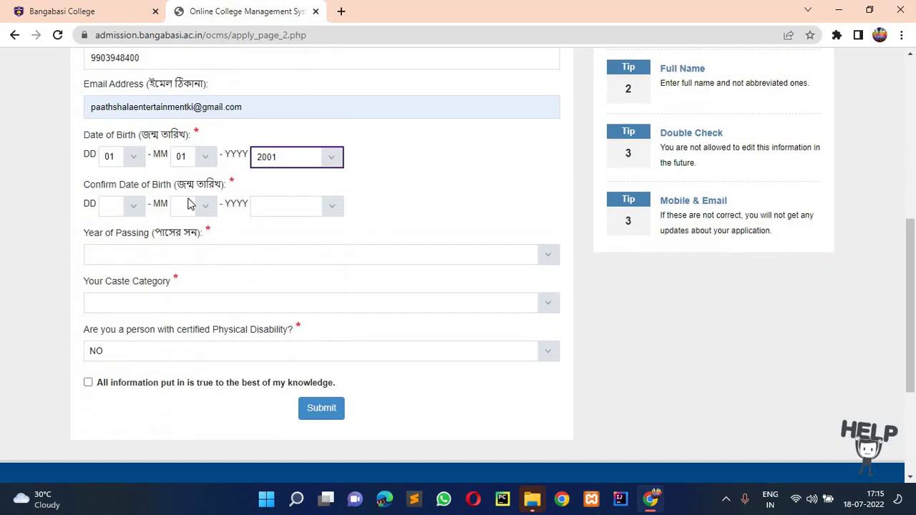
pyautogui.click(141, 210)
pyautogui.click(119, 228)
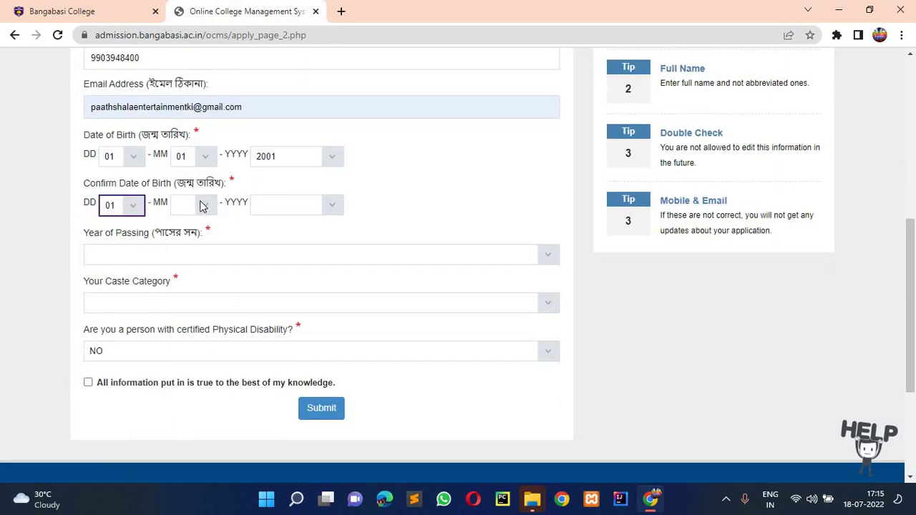
pyautogui.click(201, 206)
pyautogui.click(215, 232)
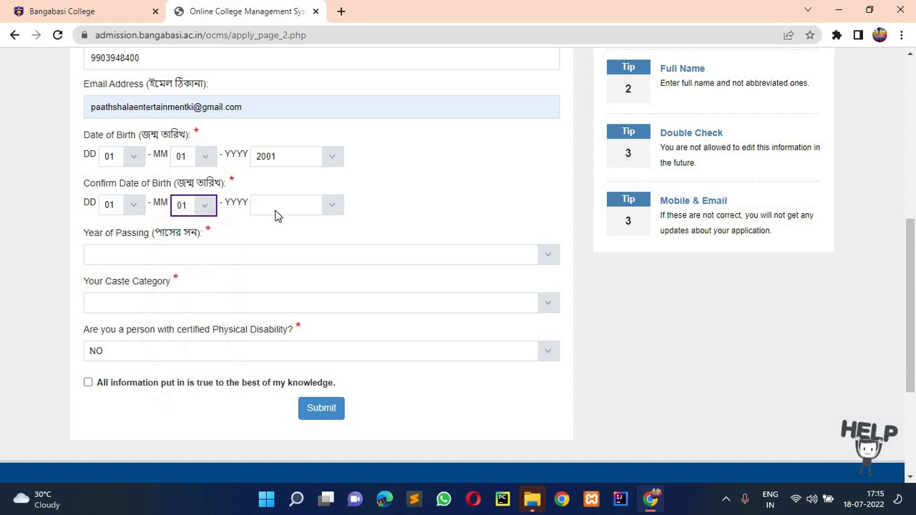
pyautogui.click(290, 206)
pyautogui.scroll(-3, 277, 258)
pyautogui.scroll(3, 276, 272)
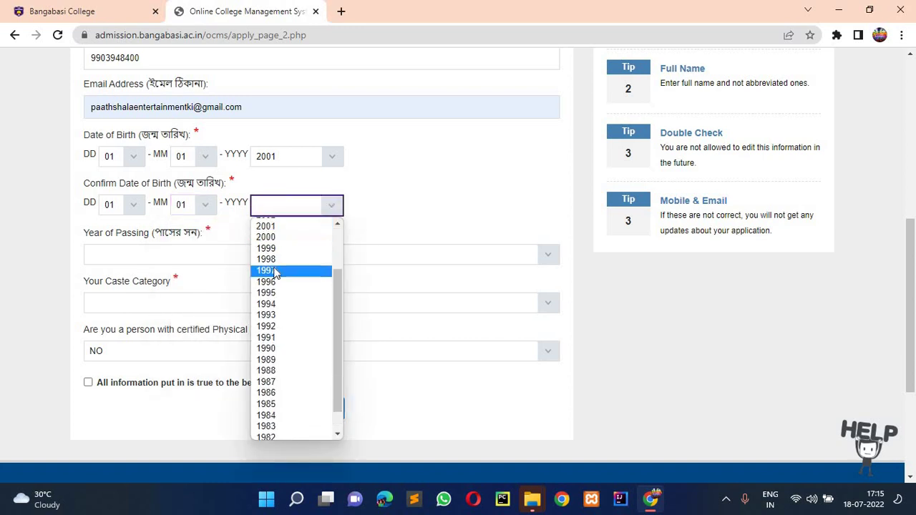
pyautogui.click(276, 289)
# Set the year of passing to 2022, the caste category to General and the physical disability answer to NO.
pyautogui.scroll(-1, 169, 192)
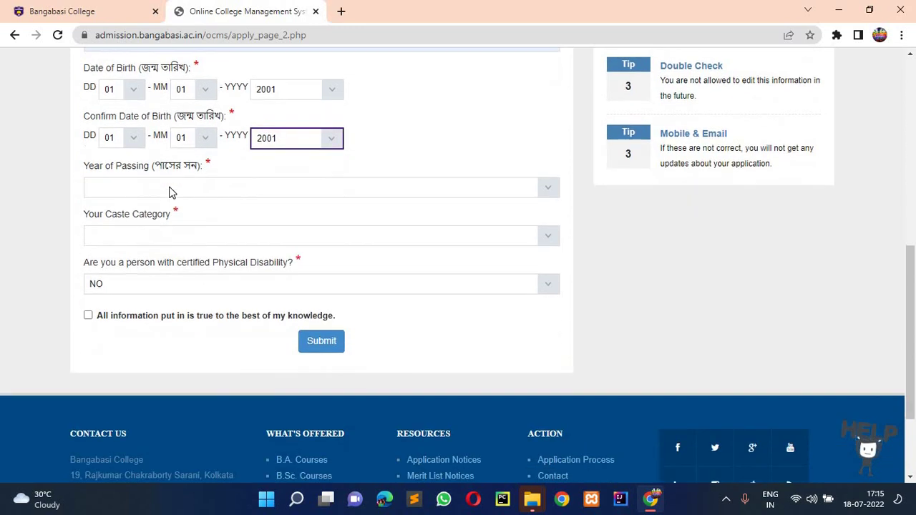
pyautogui.click(170, 192)
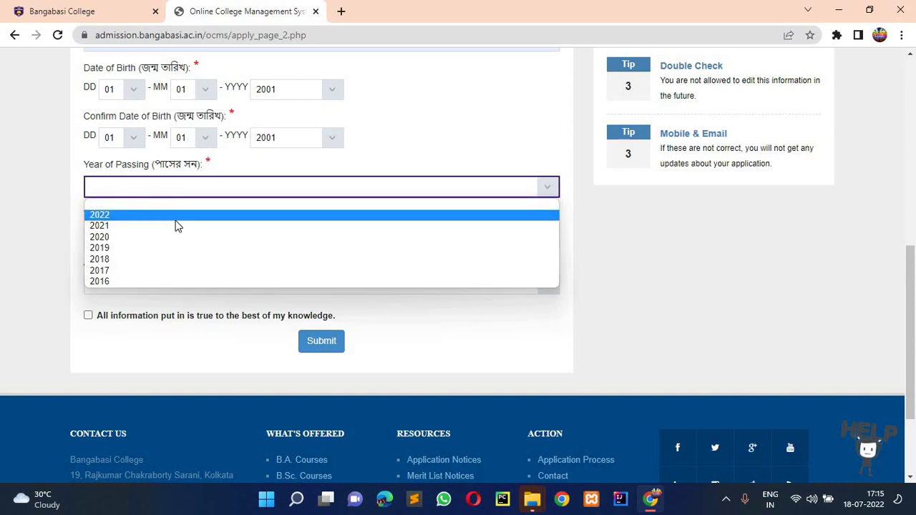
pyautogui.click(177, 215)
pyautogui.click(182, 235)
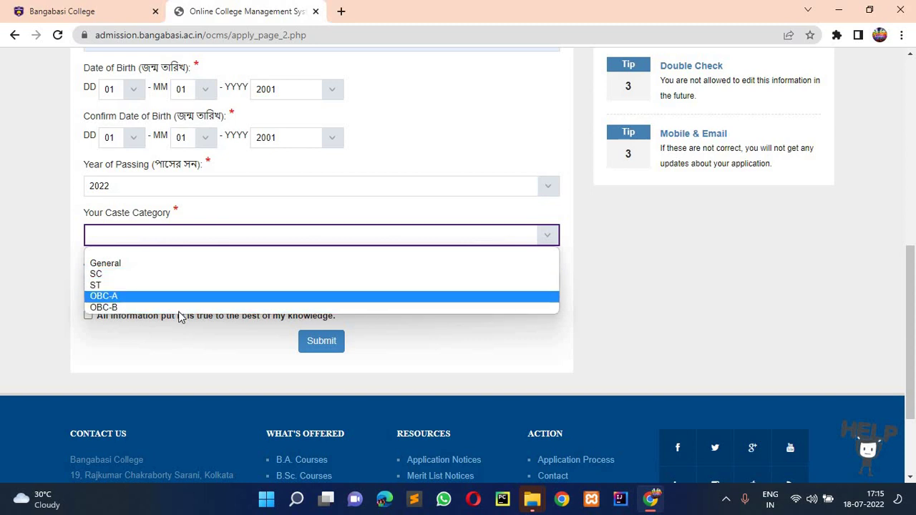
pyautogui.click(197, 265)
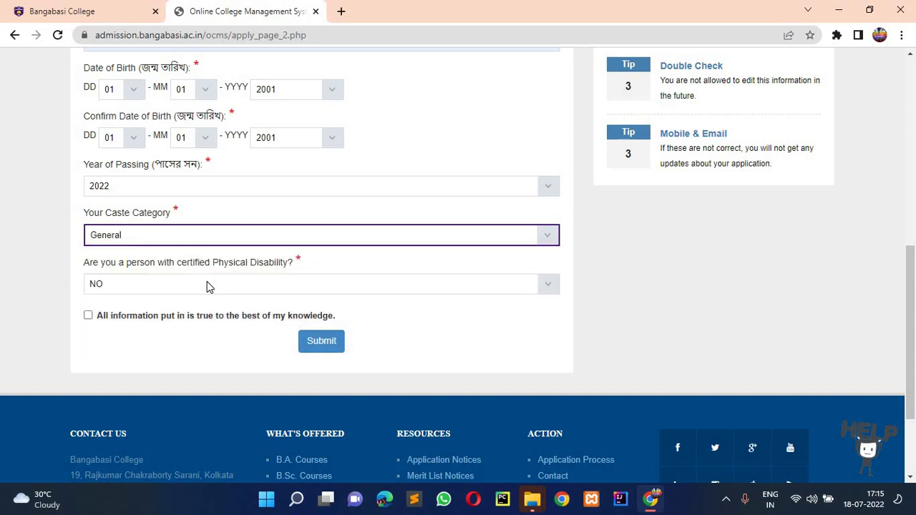
pyautogui.scroll(-1, 202, 276)
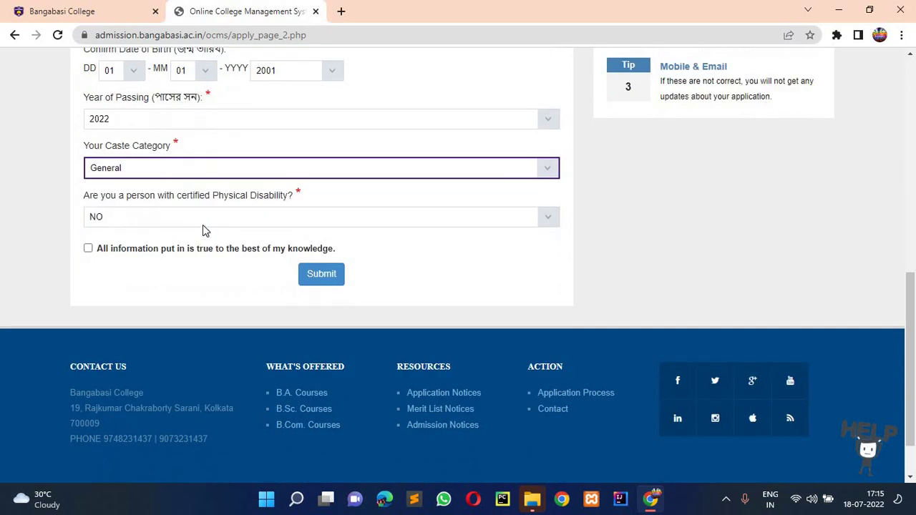
pyautogui.click(202, 227)
pyautogui.click(143, 251)
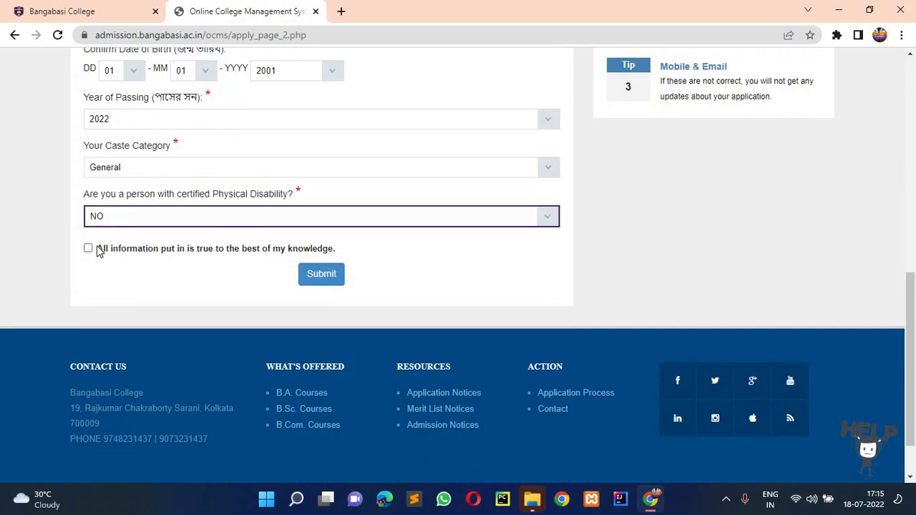
# Accept the declaration that all information is true and submit the basic registration form.
pyautogui.click(142, 250)
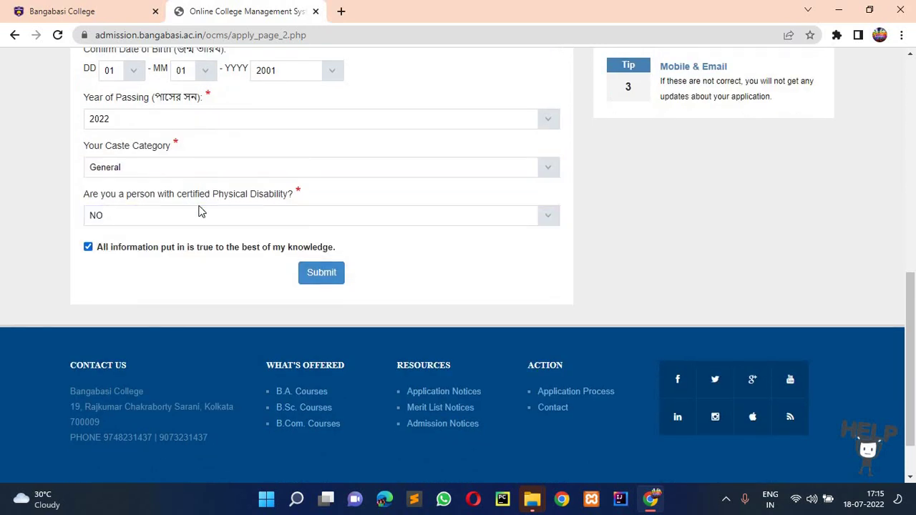
pyautogui.click(313, 276)
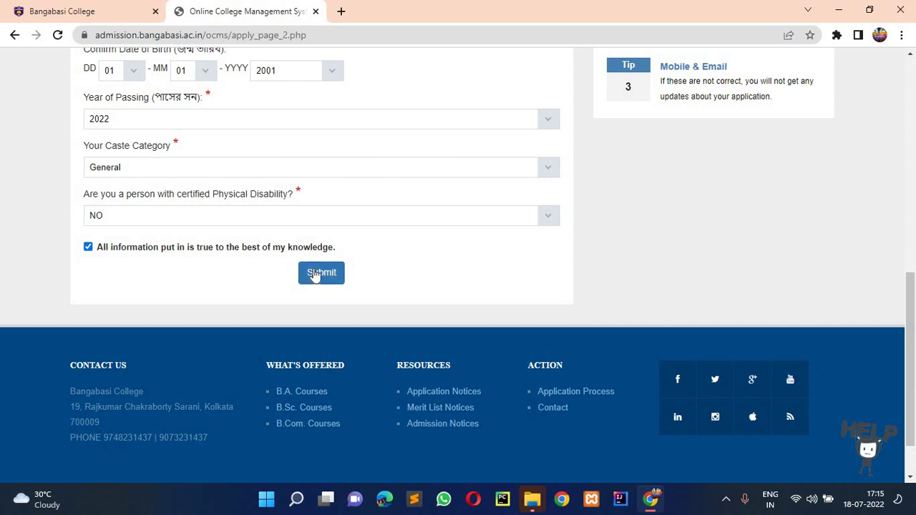
pyautogui.click(315, 276)
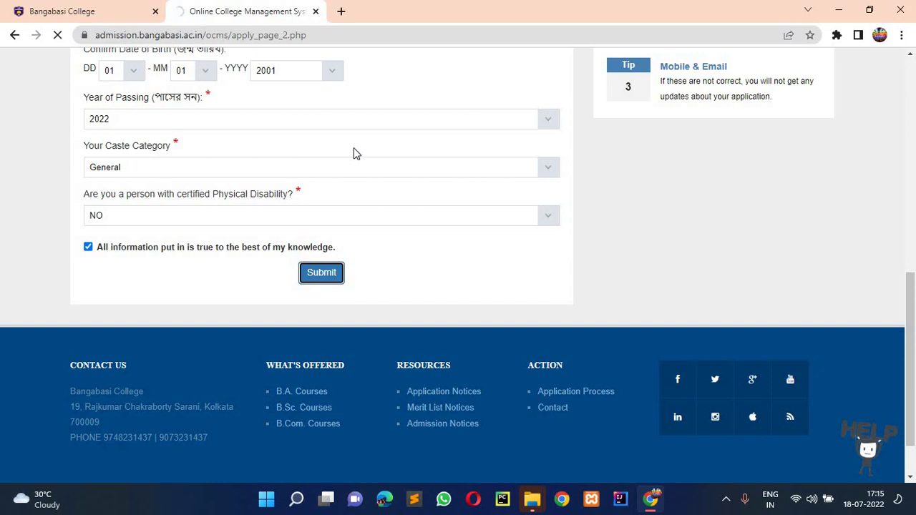
# Open the form for completing the personal information from the application status page.
pyautogui.scroll(-4, 327, 218)
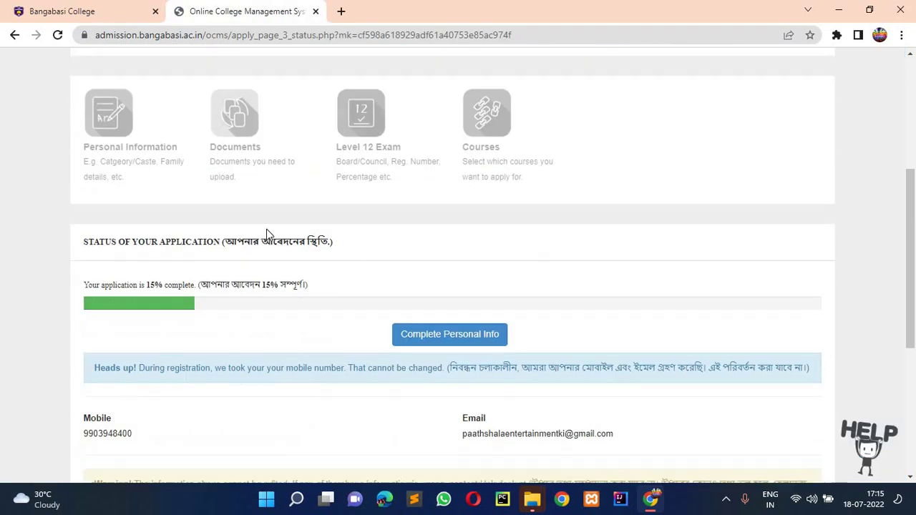
pyautogui.scroll(-1, 140, 228)
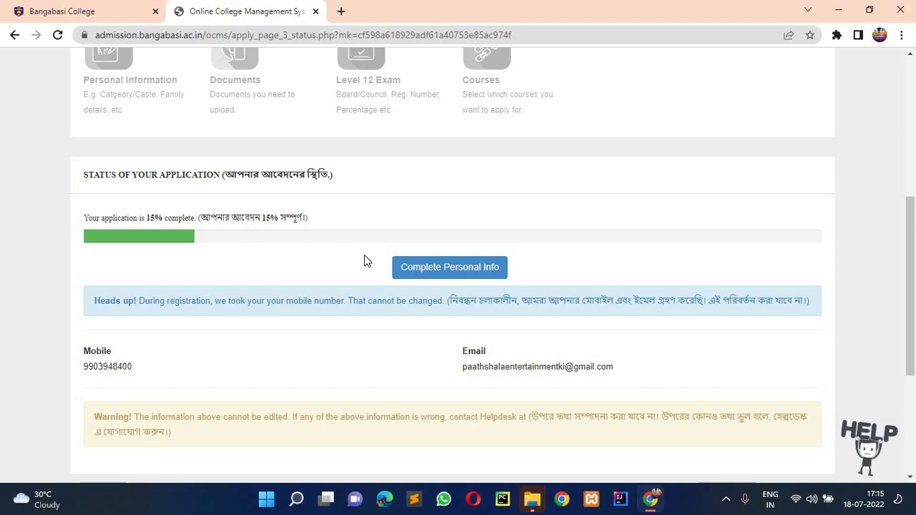
pyautogui.scroll(-1, 422, 275)
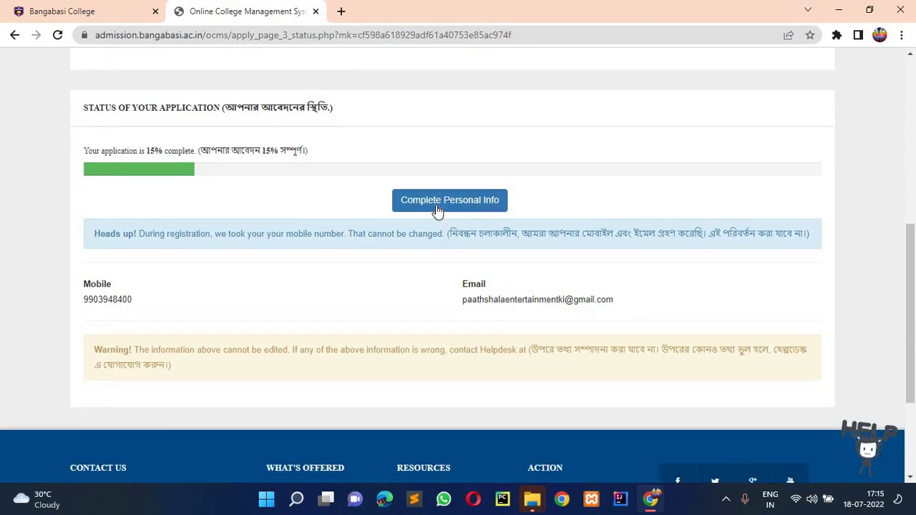
pyautogui.click(438, 211)
# Set the gender to Male and the marital status to Single in the personal information.
pyautogui.scroll(-4, 385, 224)
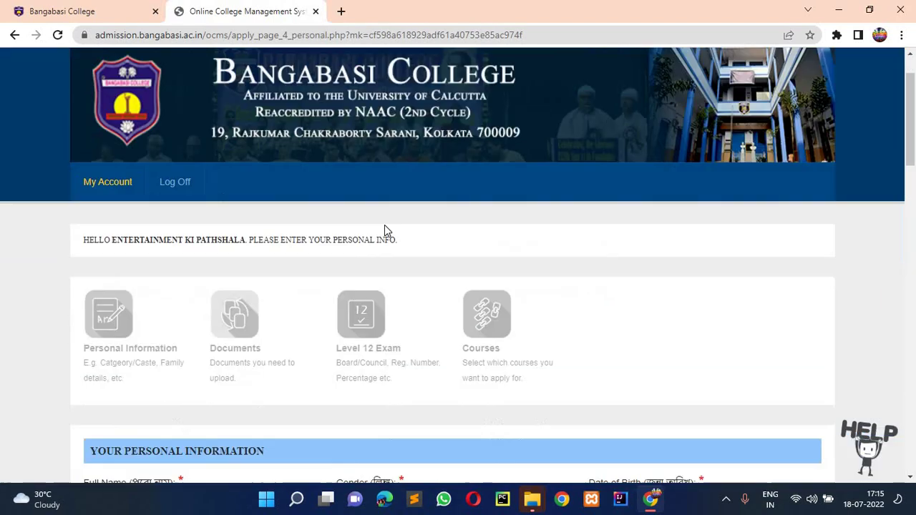
pyautogui.scroll(-1, 200, 236)
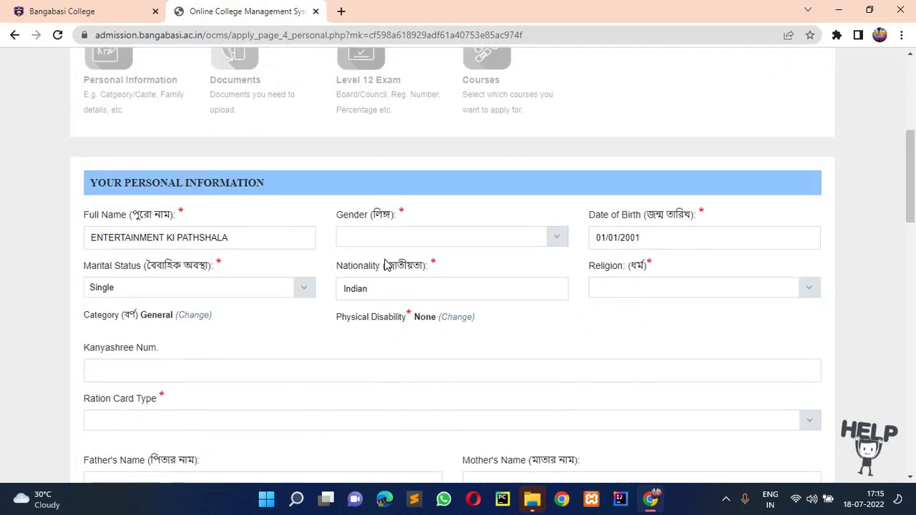
pyautogui.click(383, 240)
pyautogui.click(427, 265)
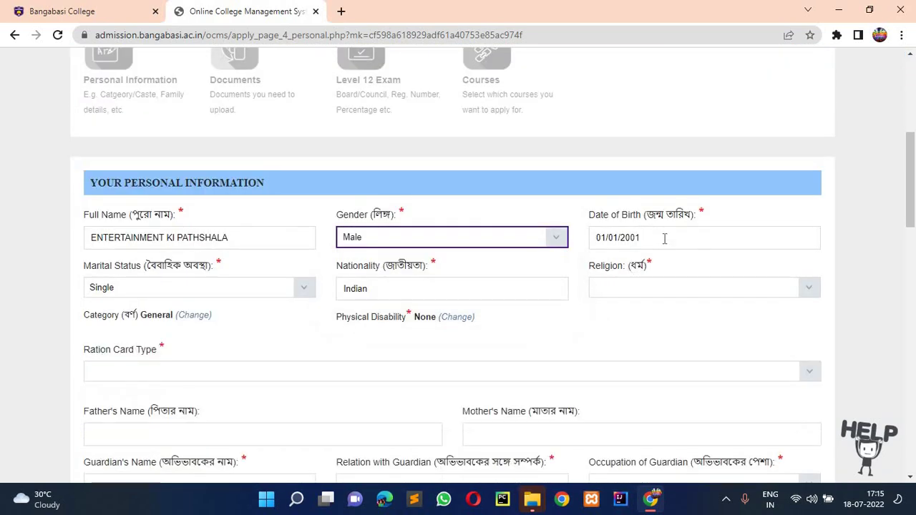
pyautogui.scroll(-1, 252, 228)
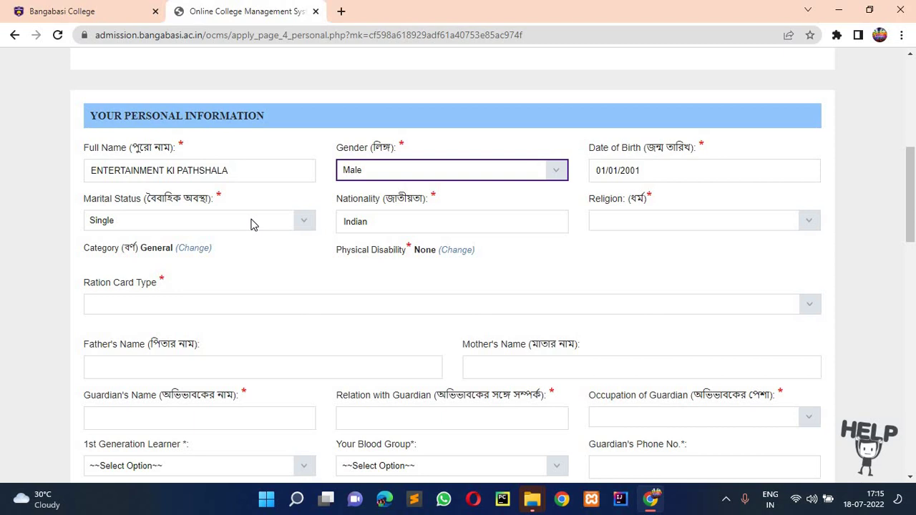
pyautogui.click(251, 225)
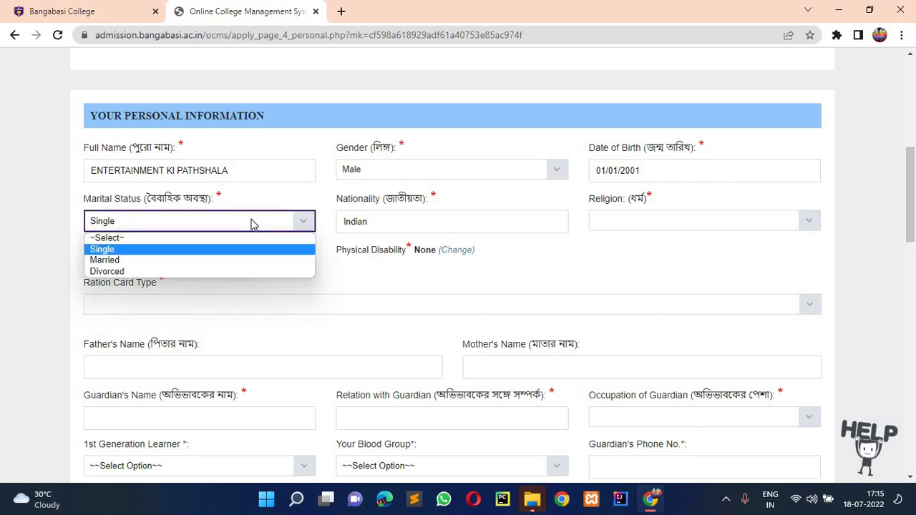
pyautogui.click(210, 248)
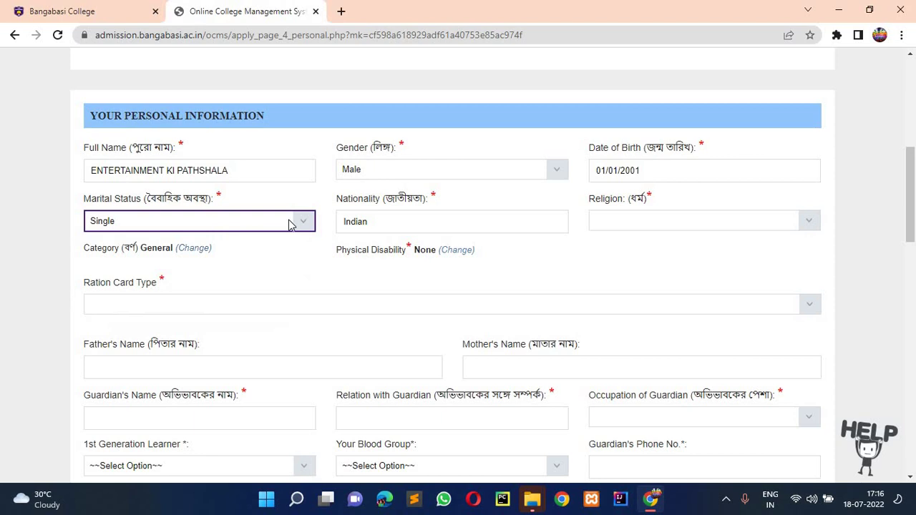
# Set the religion to Hinduism and the ration card type to NONE.
pyautogui.click(381, 222)
pyautogui.click(671, 229)
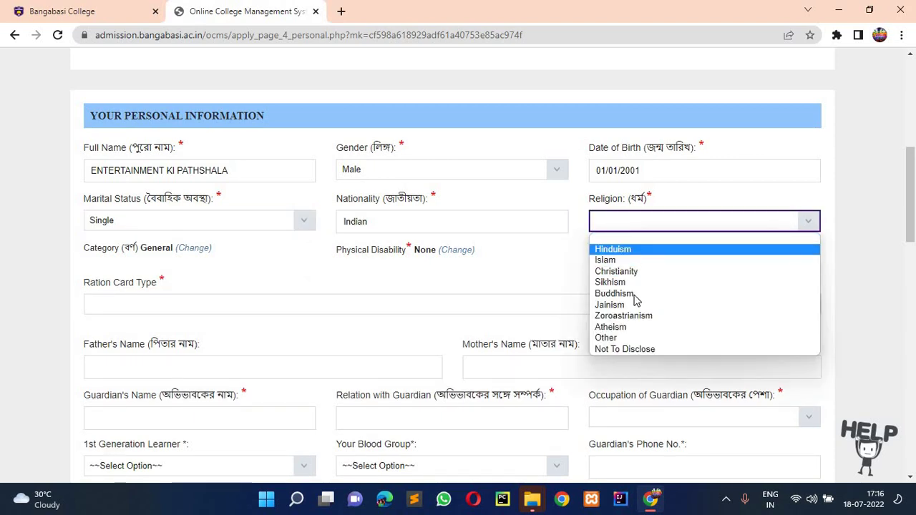
pyautogui.click(614, 250)
pyautogui.click(172, 304)
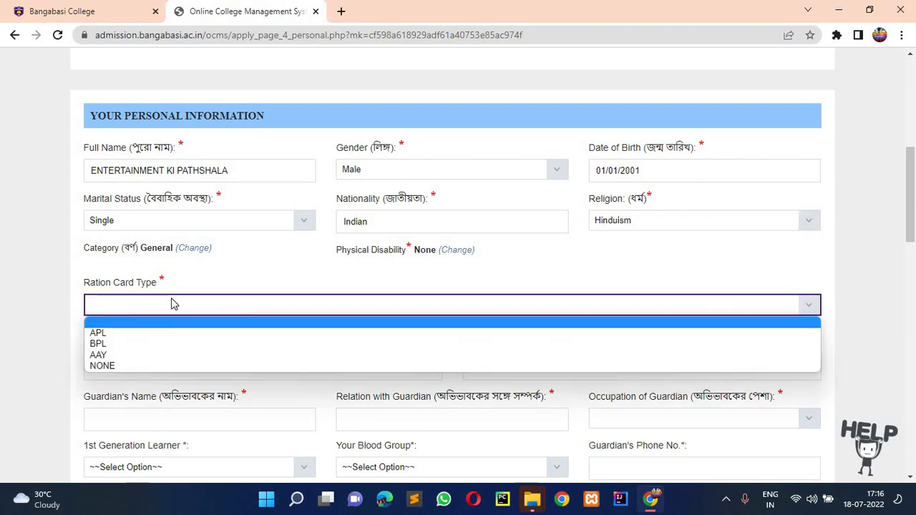
pyautogui.scroll(-1, 179, 243)
pyautogui.click(179, 244)
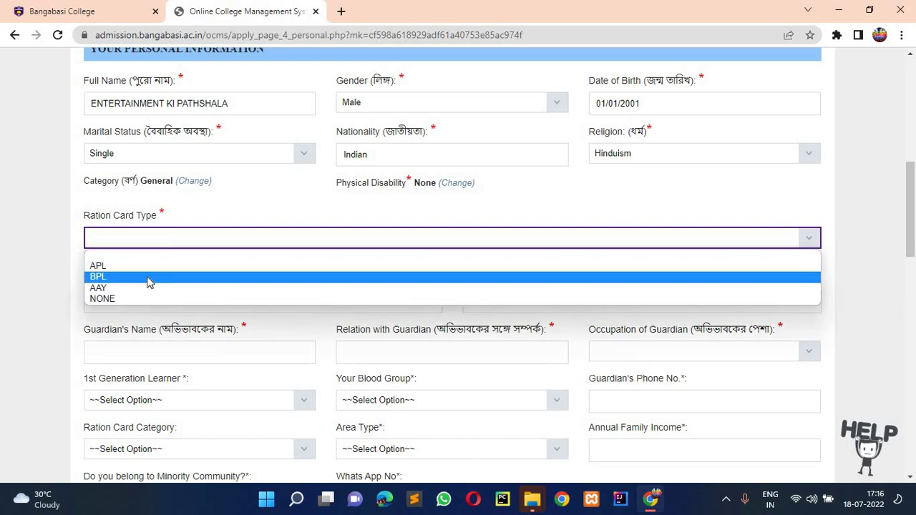
pyautogui.click(137, 298)
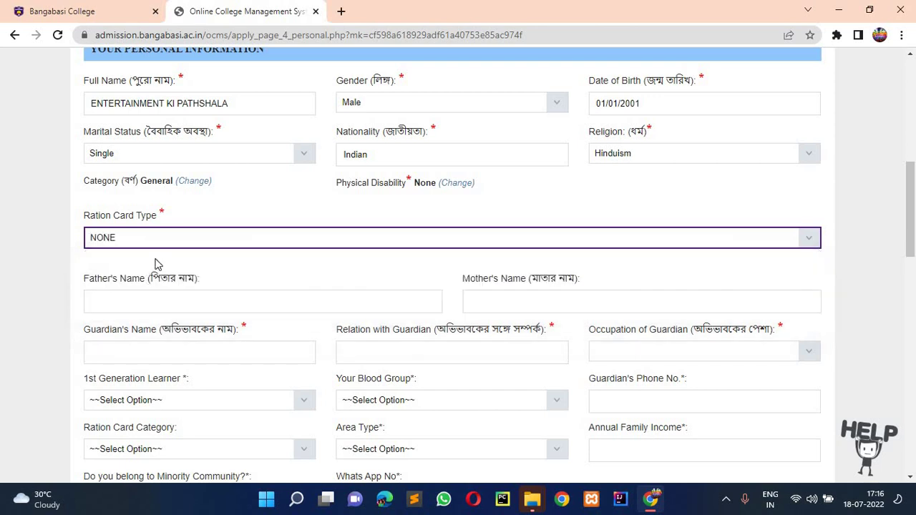
# Enter the father's, mother's and guardian's names in the personal information form.
pyautogui.scroll(-1, 163, 233)
pyautogui.click(163, 236)
pyautogui.write('HHGRFGFGFR')
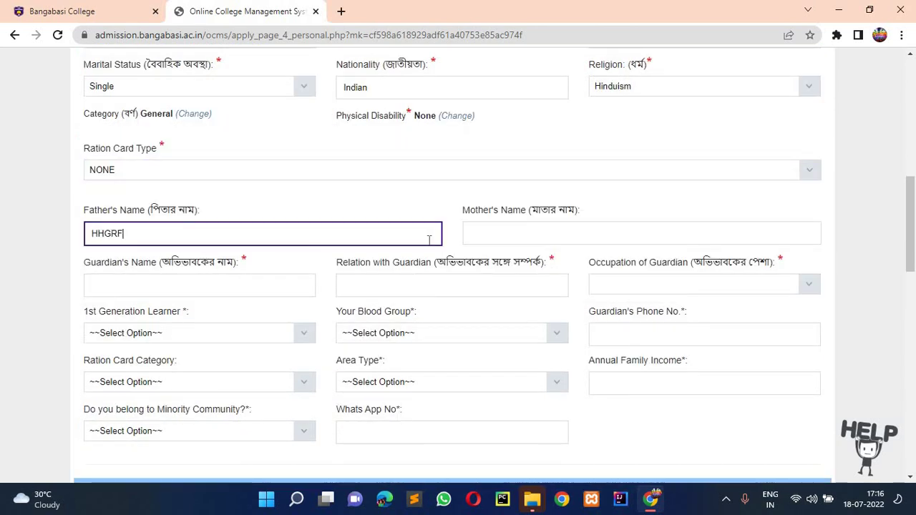
pyautogui.click(473, 234)
pyautogui.write('GJFGHGTHJ')
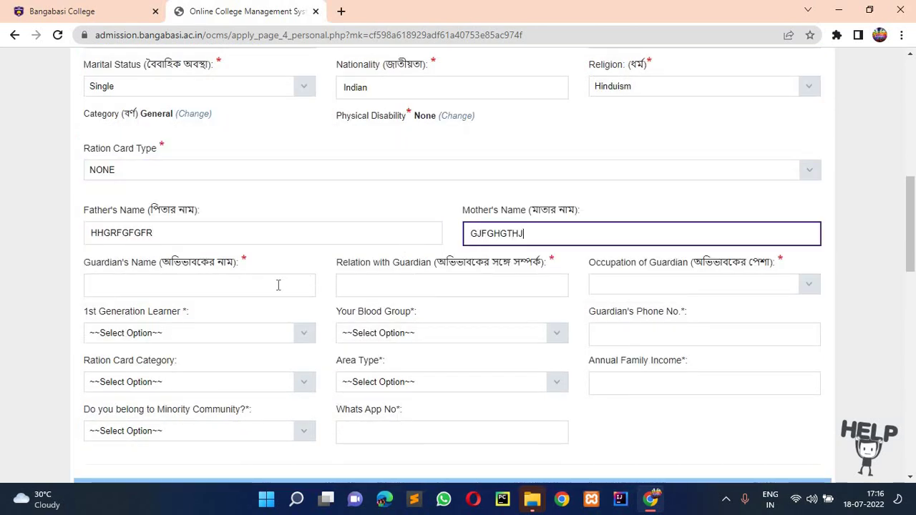
pyautogui.click(281, 284)
pyautogui.write('THJHTF')
# Enter FATHER as the relation with the guardian and set the guardian's occupation to Business.
pyautogui.click(410, 280)
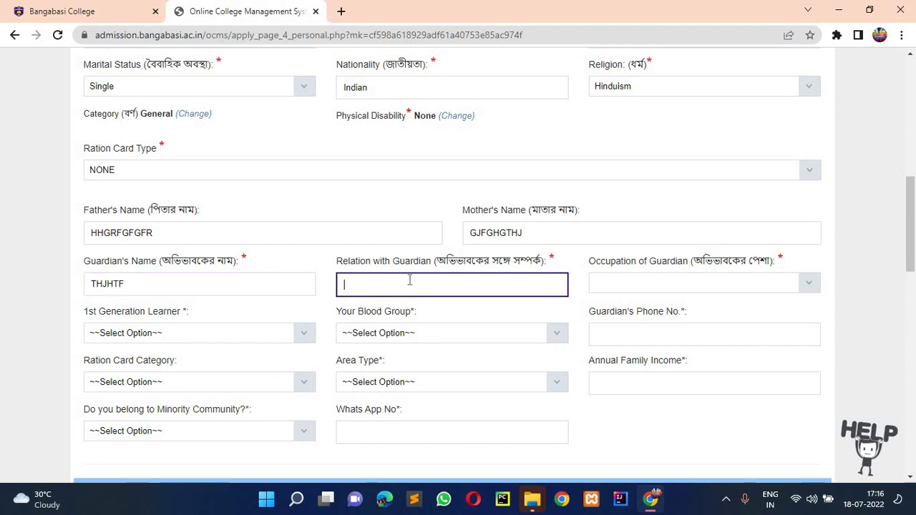
pyautogui.write('FATHER')
pyautogui.click(607, 286)
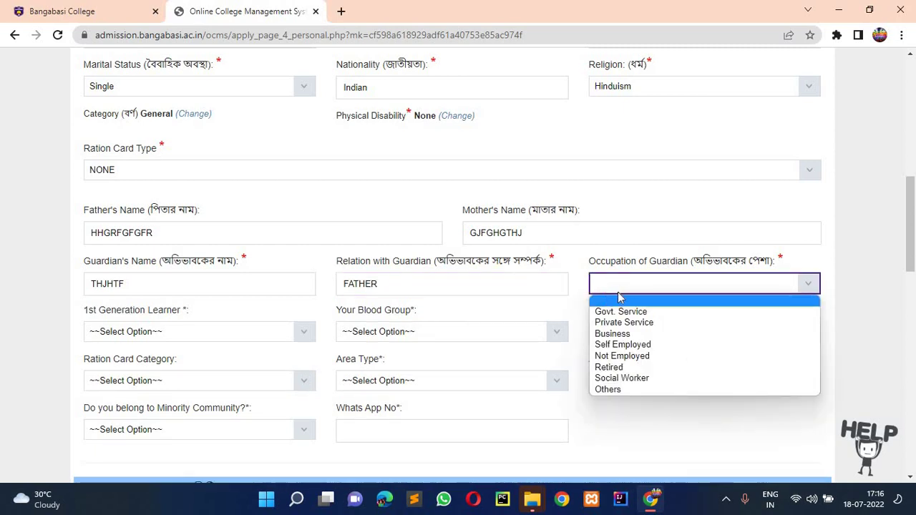
pyautogui.click(616, 335)
# Set 1st Generation Learner to No and the blood group to B+ve.
pyautogui.scroll(-2, 270, 198)
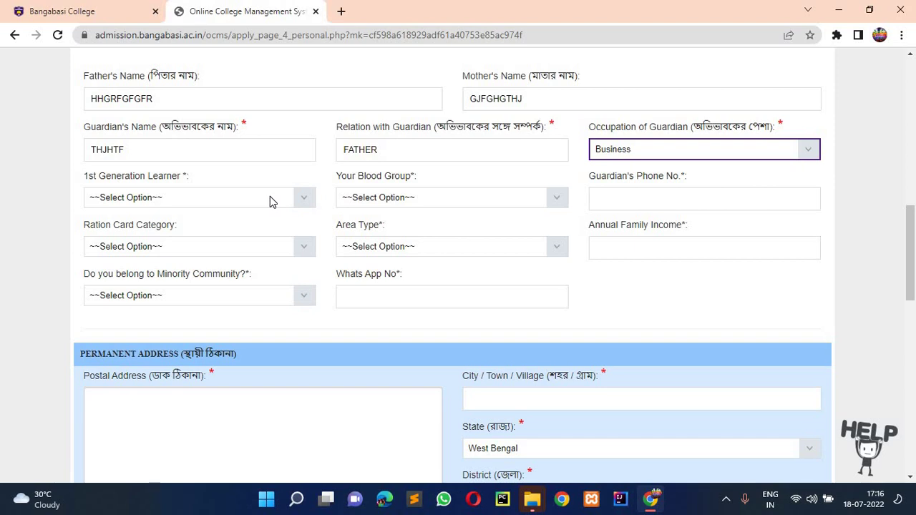
pyautogui.click(271, 201)
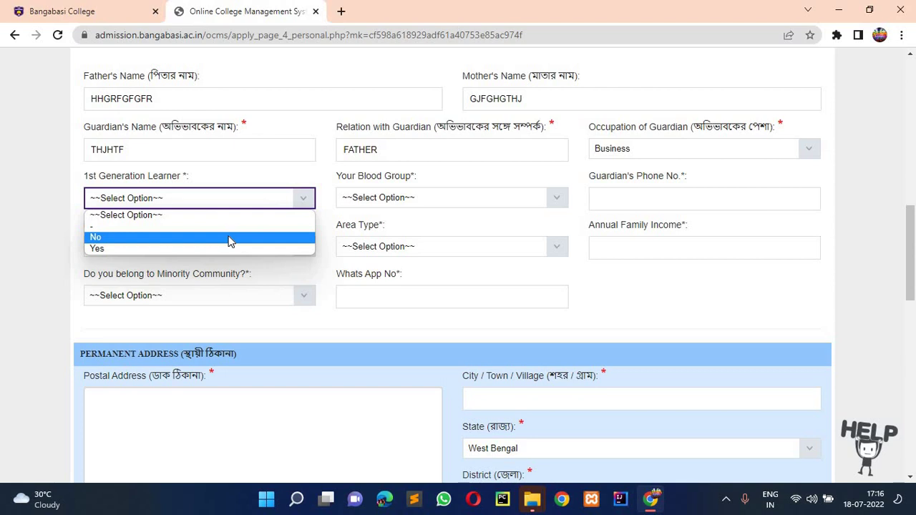
pyautogui.click(230, 240)
pyautogui.click(381, 198)
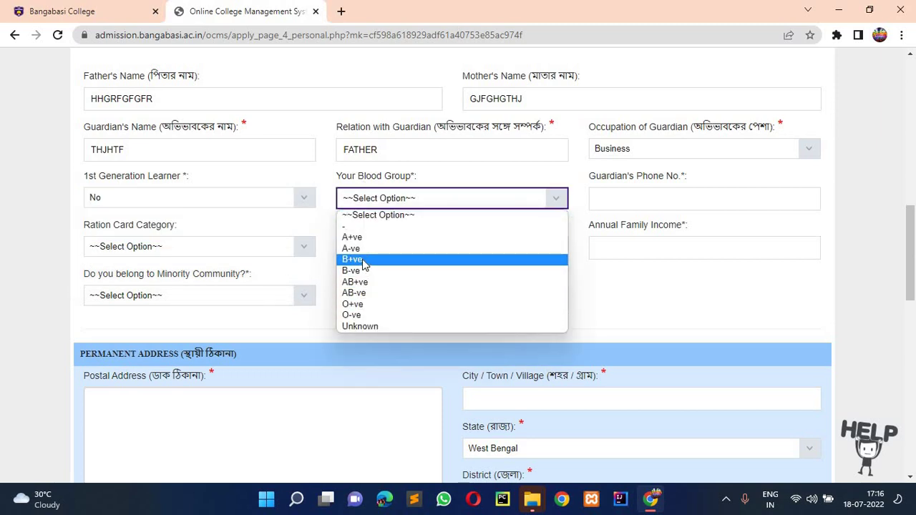
pyautogui.click(364, 261)
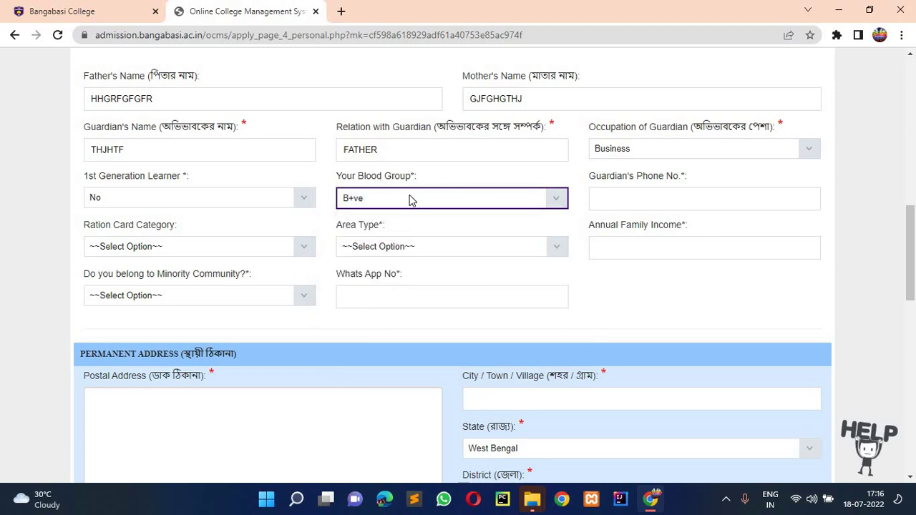
# Fill in the guardian's phone number and set the ration card category to None.
pyautogui.click(643, 203)
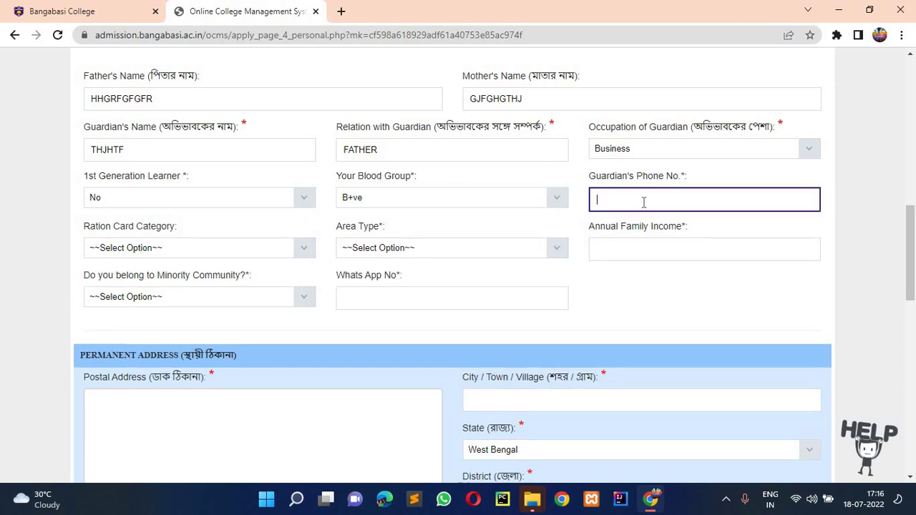
pyautogui.write('6767676767')
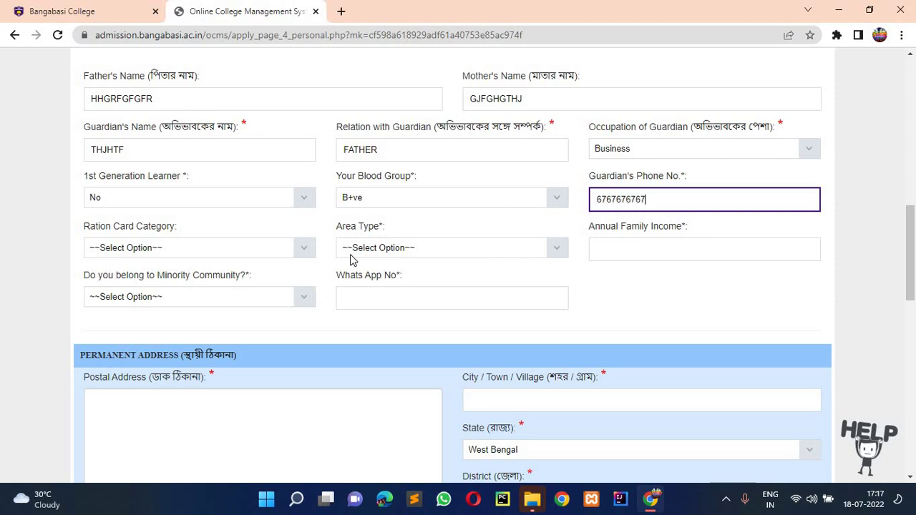
pyautogui.click(236, 250)
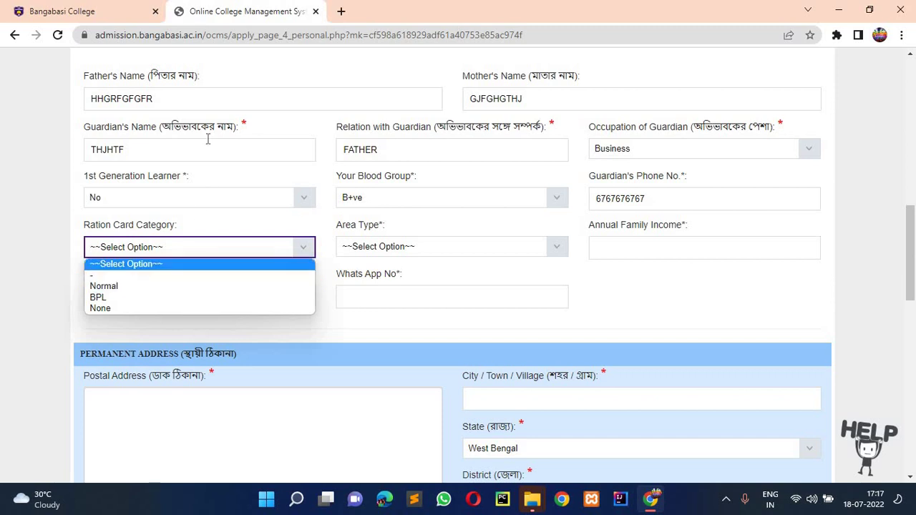
pyautogui.scroll(2, 206, 139)
pyautogui.scroll(-2, 147, 247)
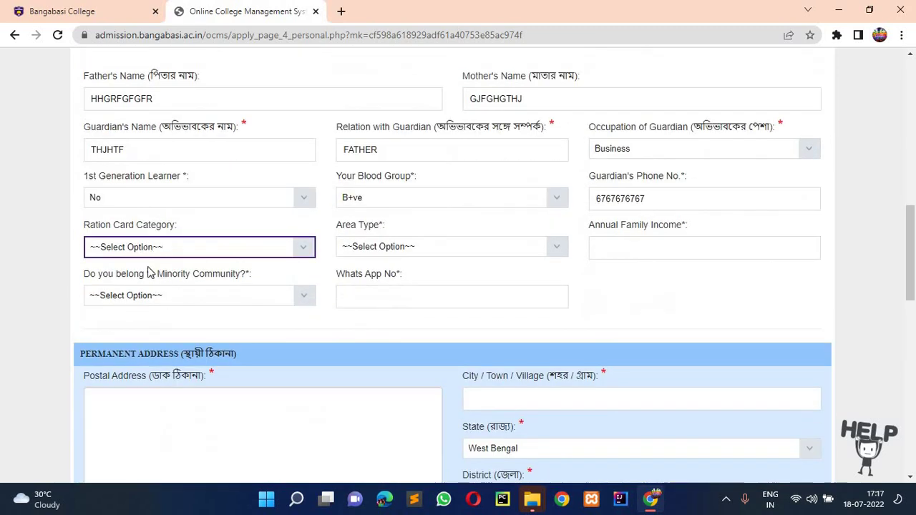
pyautogui.click(149, 249)
pyautogui.click(143, 308)
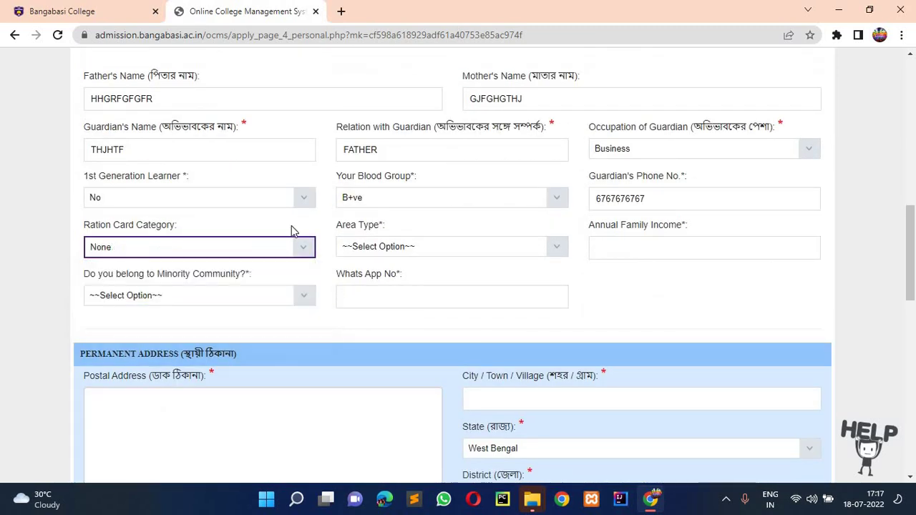
# Set the area type to Urban and enter 240000 as the annual family income.
pyautogui.scroll(1, 358, 222)
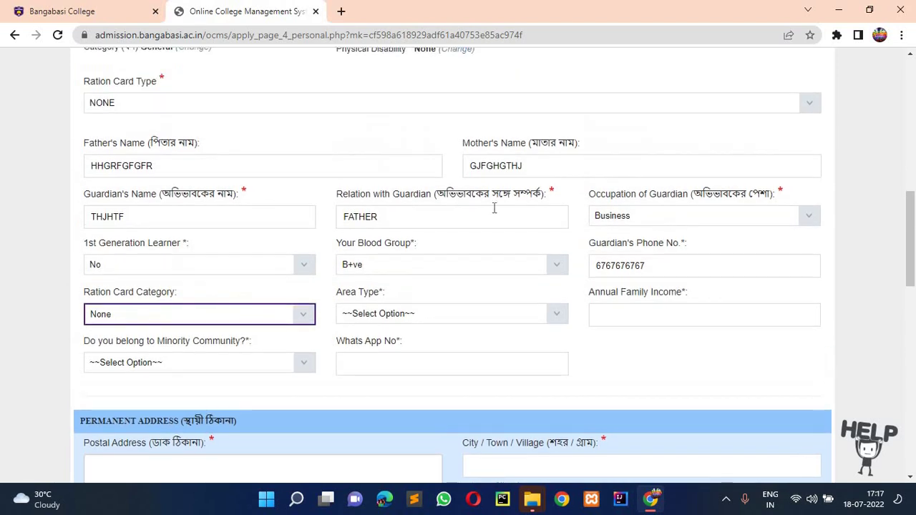
pyautogui.click(412, 314)
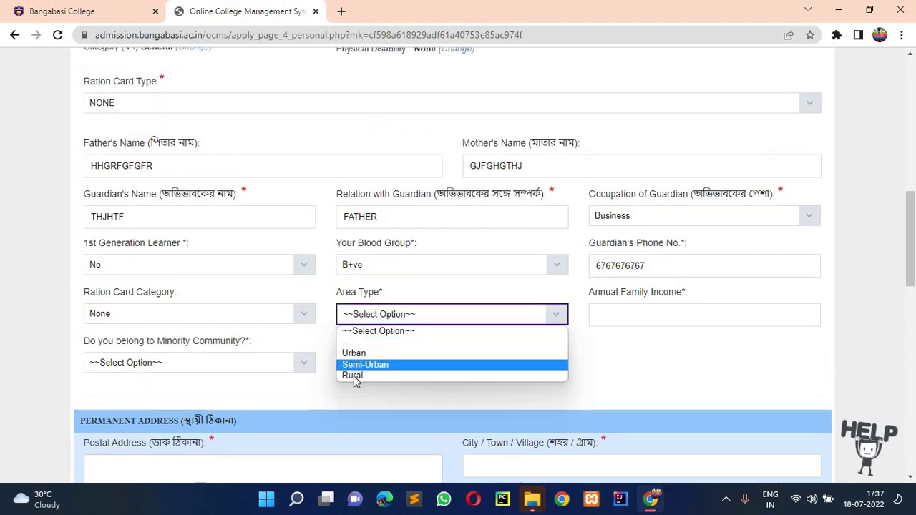
pyautogui.click(355, 353)
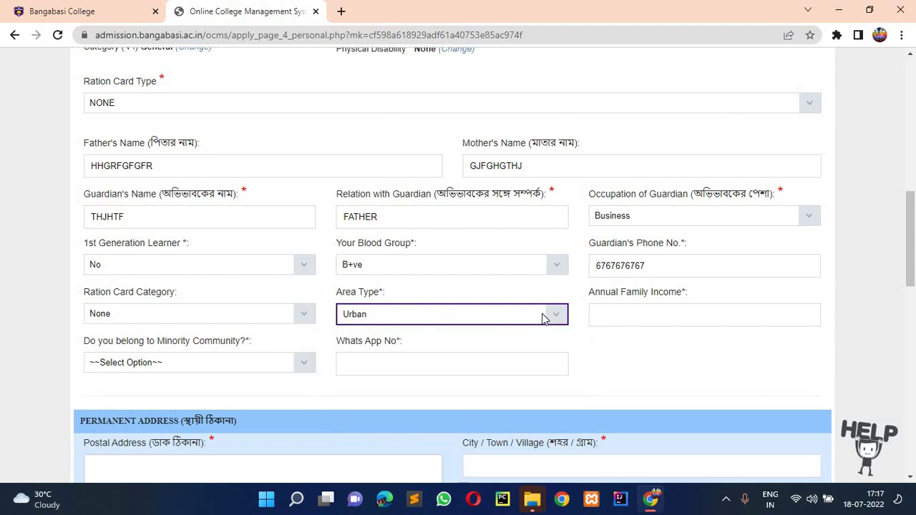
pyautogui.click(418, 320)
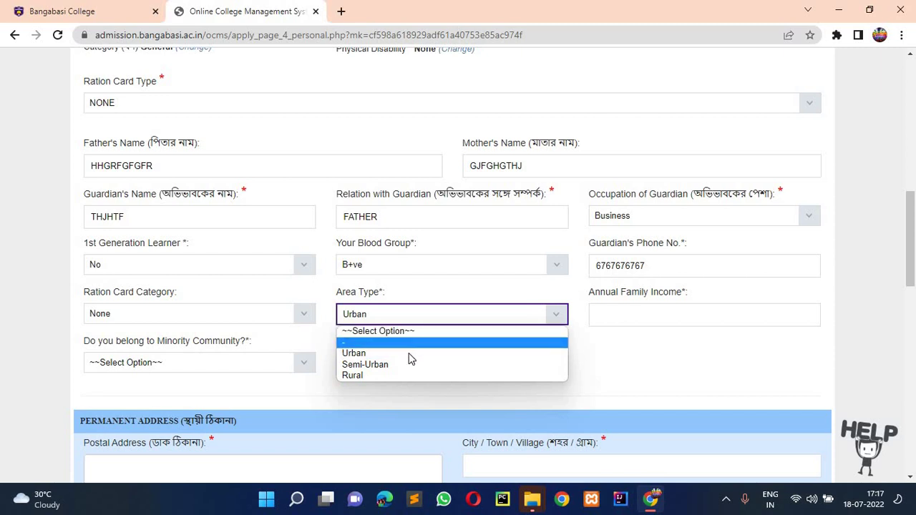
pyautogui.click(633, 326)
pyautogui.click(639, 324)
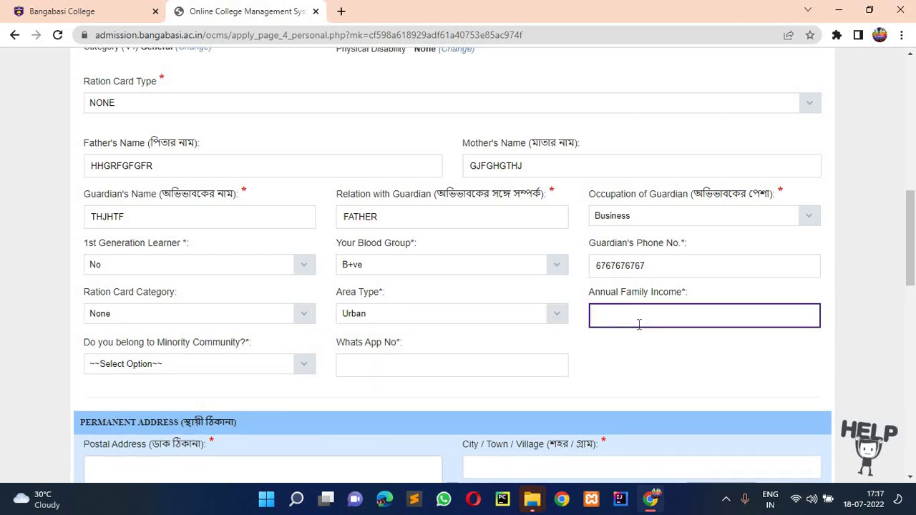
pyautogui.write('240000')
# Answer No to belonging to a minority community and fill in the WhatsApp number.
pyautogui.scroll(-2, 261, 232)
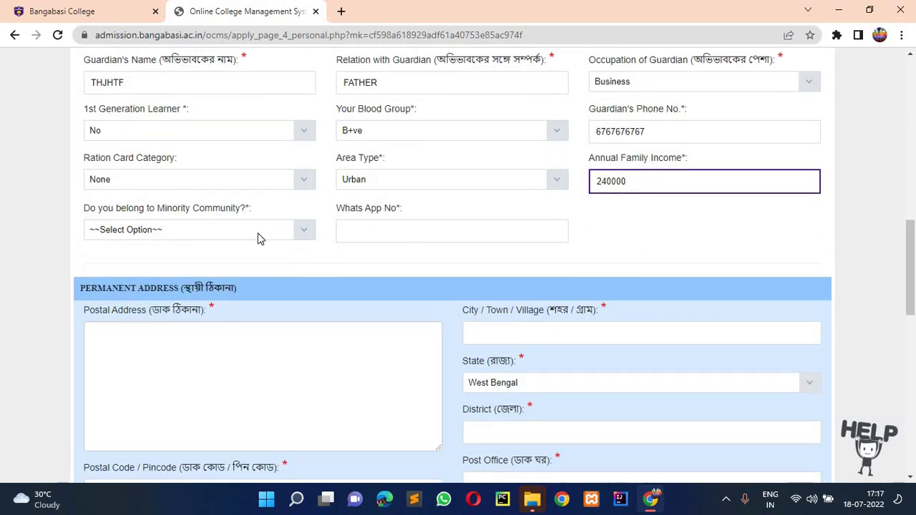
pyautogui.click(260, 238)
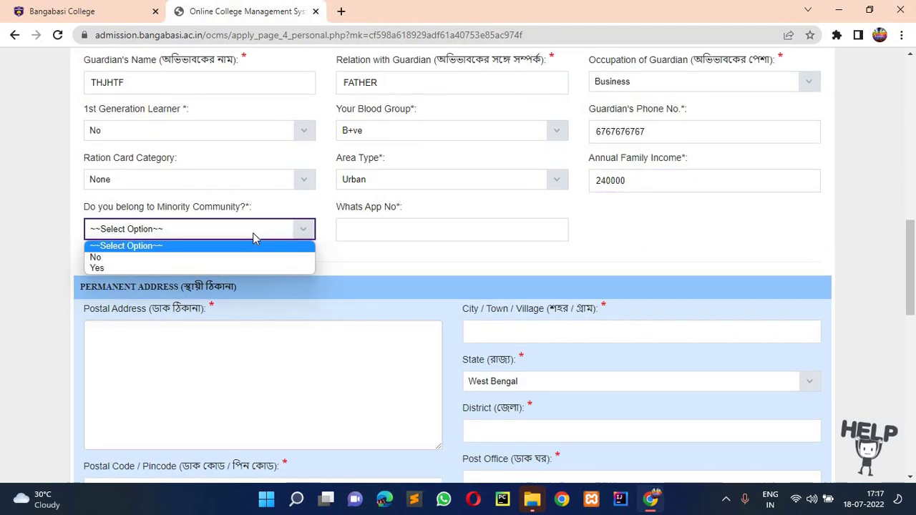
pyautogui.click(173, 258)
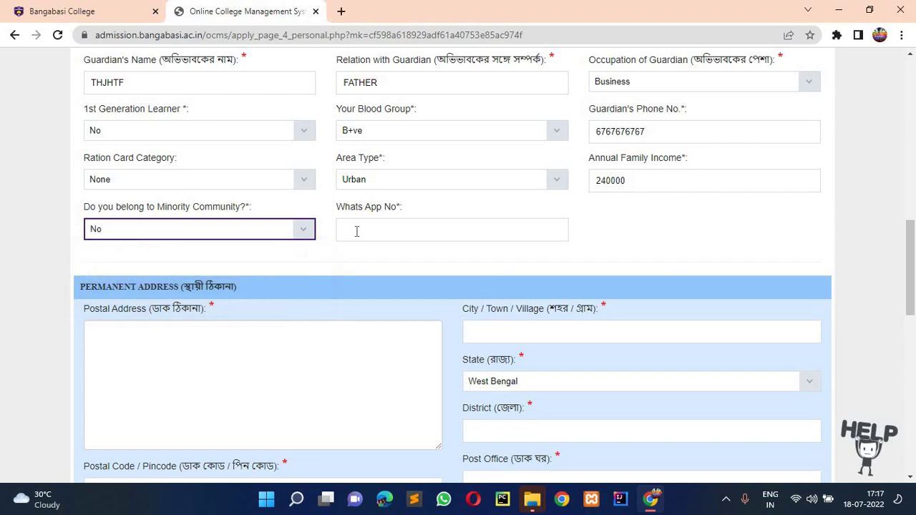
pyautogui.click(356, 231)
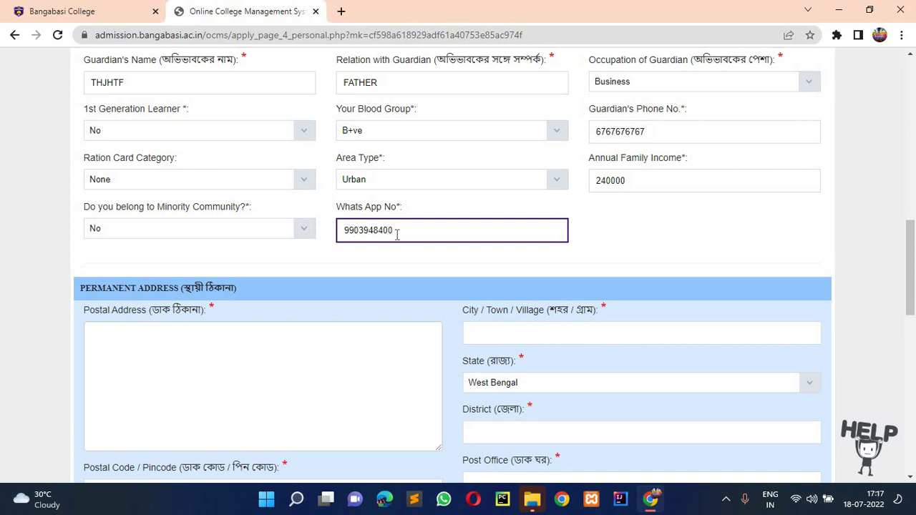
# Enter the postal address and the city, town or village in the permanent address section.
pyautogui.scroll(-2, 176, 229)
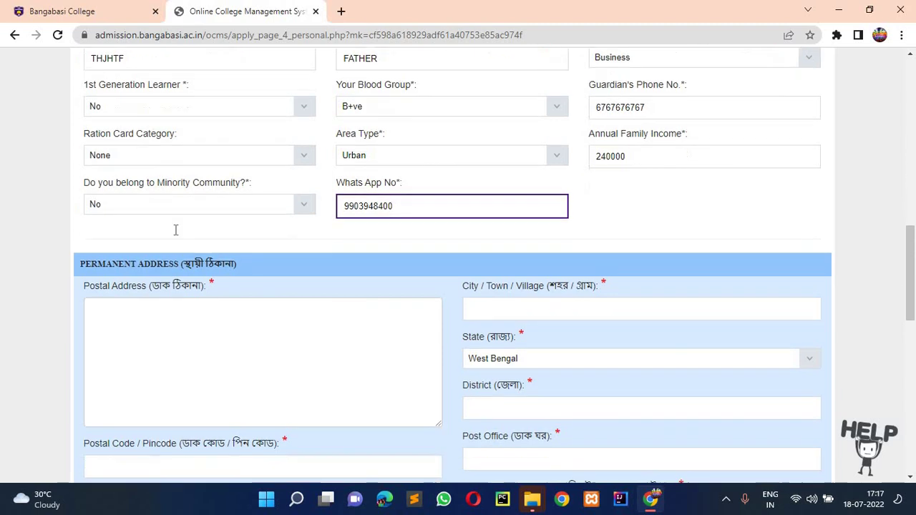
pyautogui.click(175, 229)
pyautogui.write('HRHFHF G')
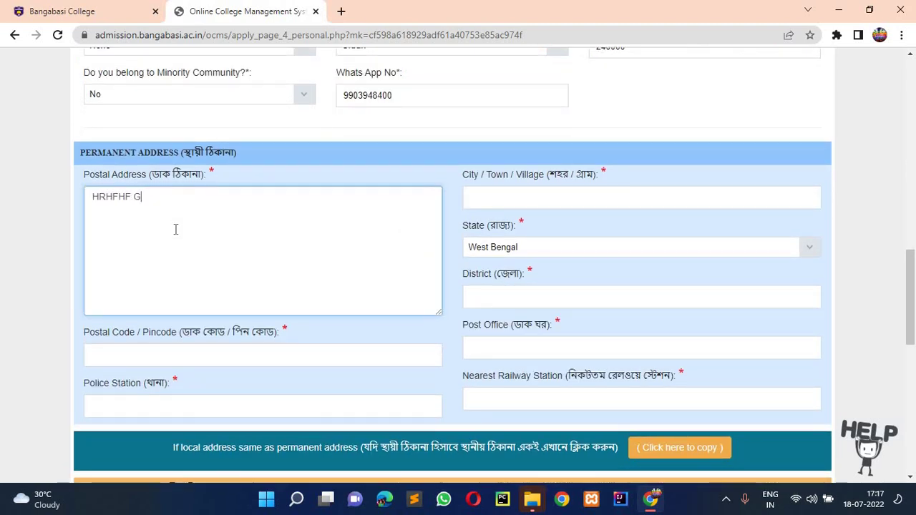
pyautogui.write('DHFH HHT')
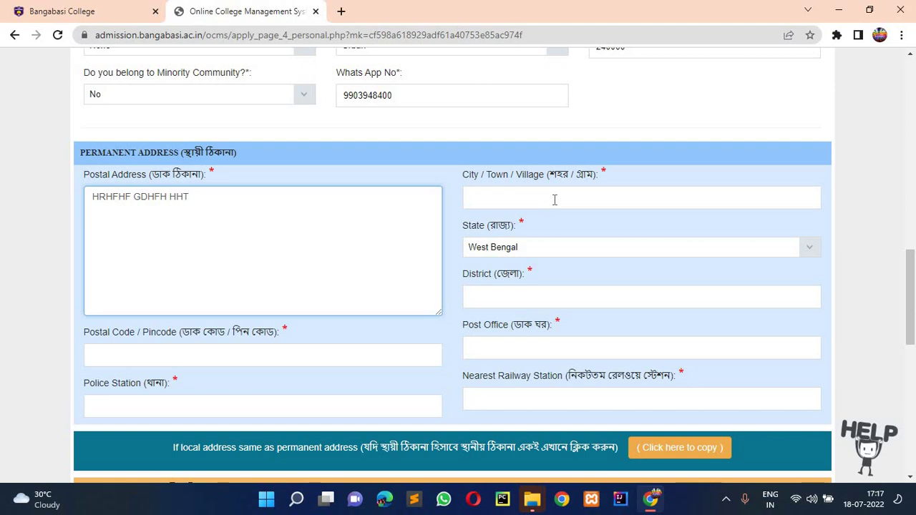
pyautogui.click(554, 199)
pyautogui.write('HHFGHH')
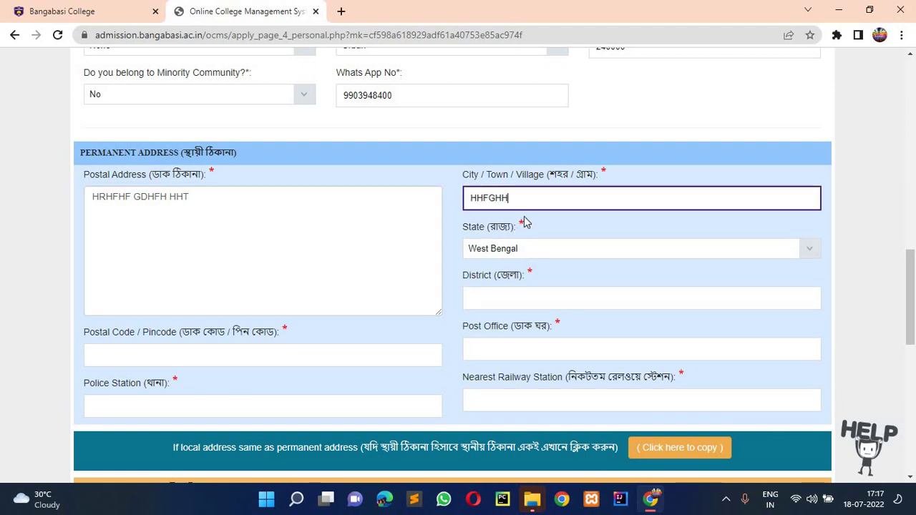
# Enter the district and the post office of the permanent address.
pyautogui.click(496, 299)
pyautogui.write('HG')
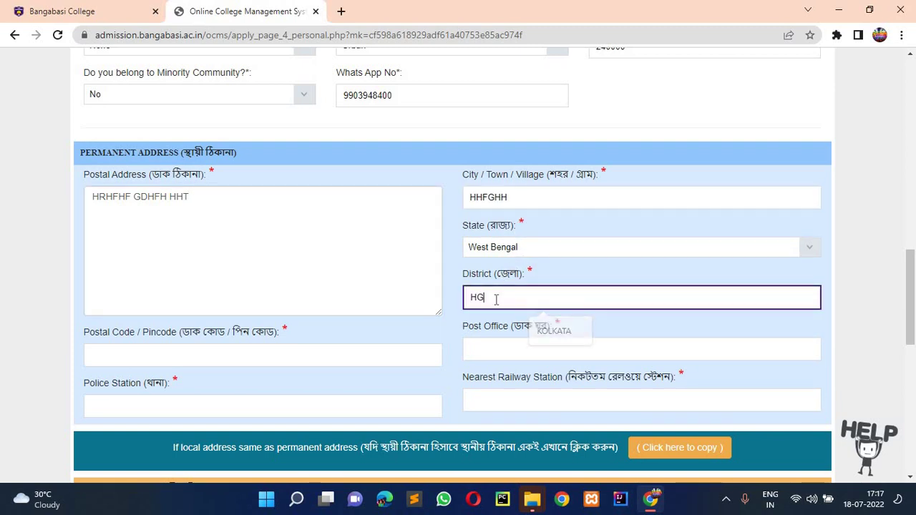
pyautogui.write('GHH')
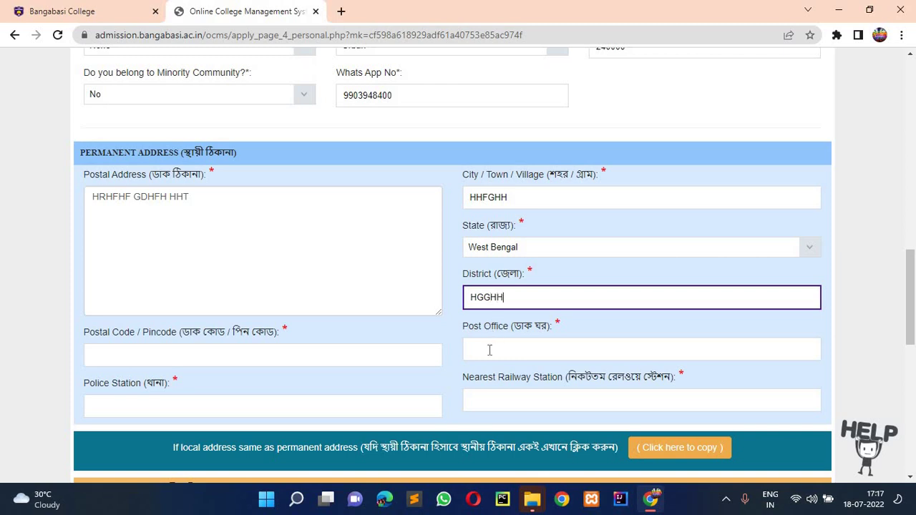
pyautogui.click(489, 351)
pyautogui.scroll(-1, 489, 351)
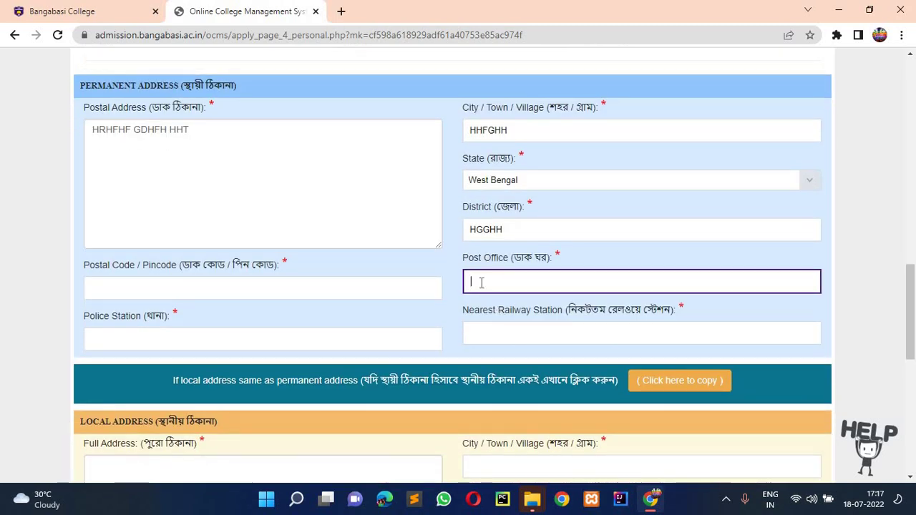
pyautogui.write('GFHGH')
# Fill in the postal code and the police station of the permanent address.
pyautogui.click(323, 289)
pyautogui.click(177, 326)
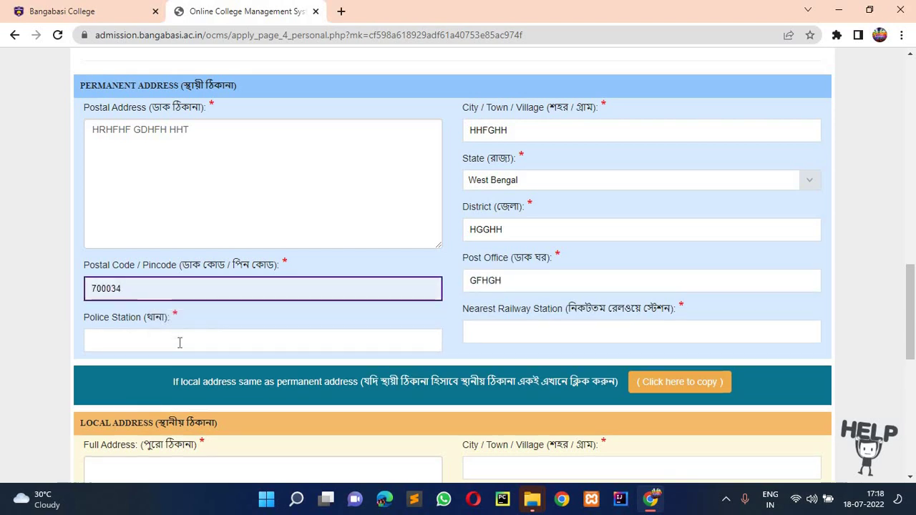
pyautogui.click(179, 343)
pyautogui.write('HFFHFHFR')
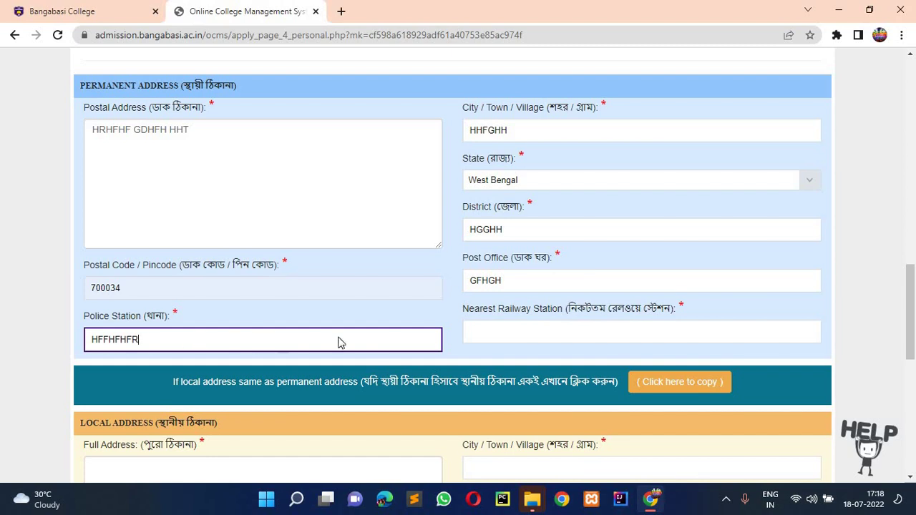
# Enter the nearest railway station and copy the permanent address into the local address section.
pyautogui.scroll(-1, 514, 255)
pyautogui.click(527, 264)
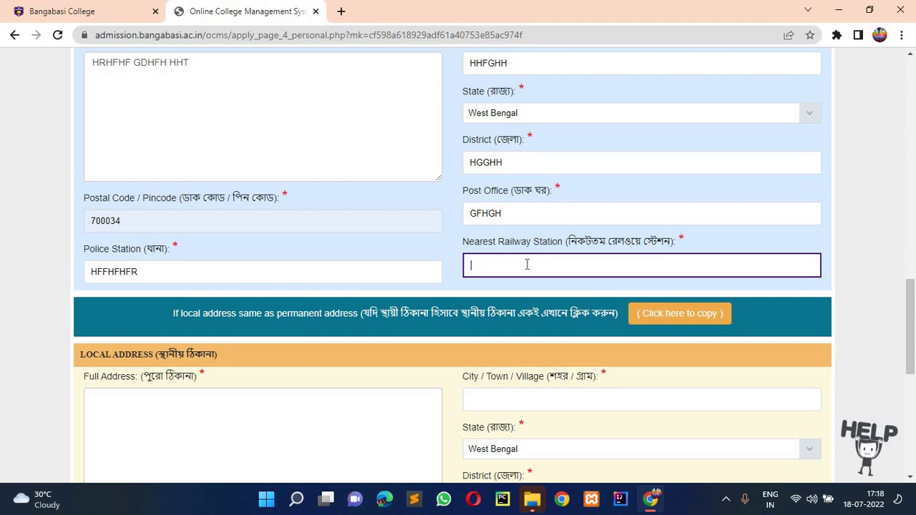
pyautogui.scroll(-2, 573, 243)
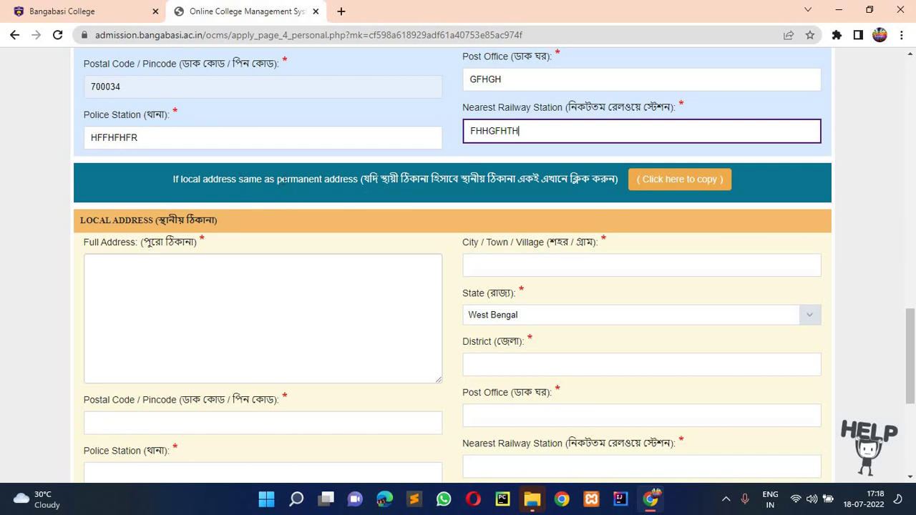
pyautogui.scroll(2, 744, 286)
pyautogui.scroll(-1, 748, 286)
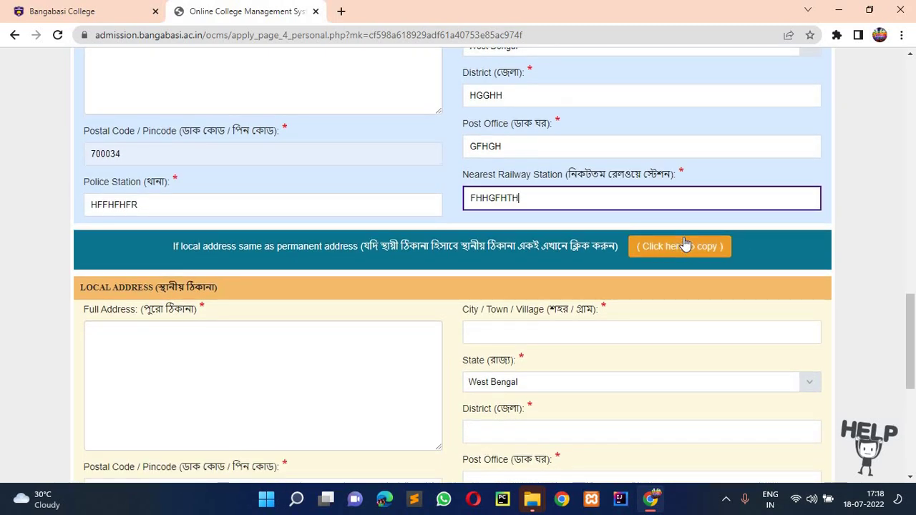
pyautogui.click(685, 245)
# Save the completed personal information and proceed to the documents form.
pyautogui.scroll(-2, 573, 344)
pyautogui.scroll(-2, 458, 322)
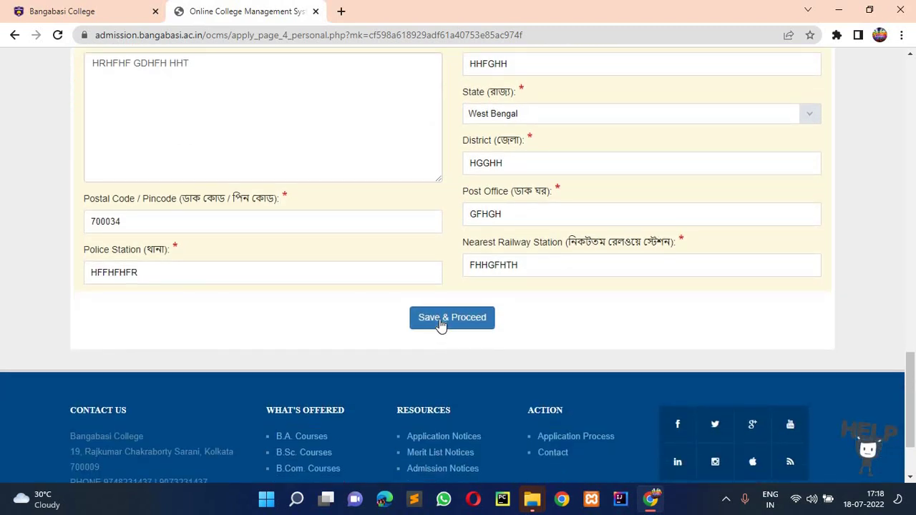
pyautogui.click(449, 318)
pyautogui.click(717, 220)
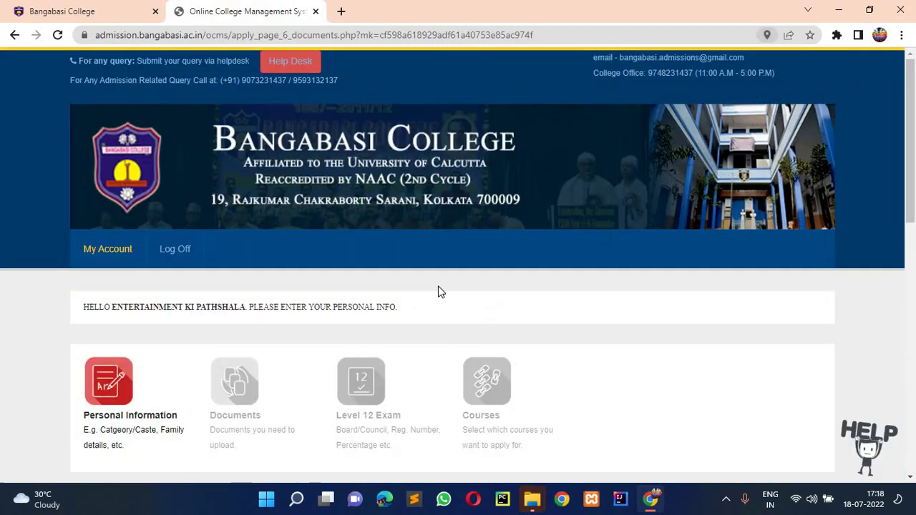
pyautogui.scroll(-3, 358, 286)
pyautogui.scroll(-2, 429, 214)
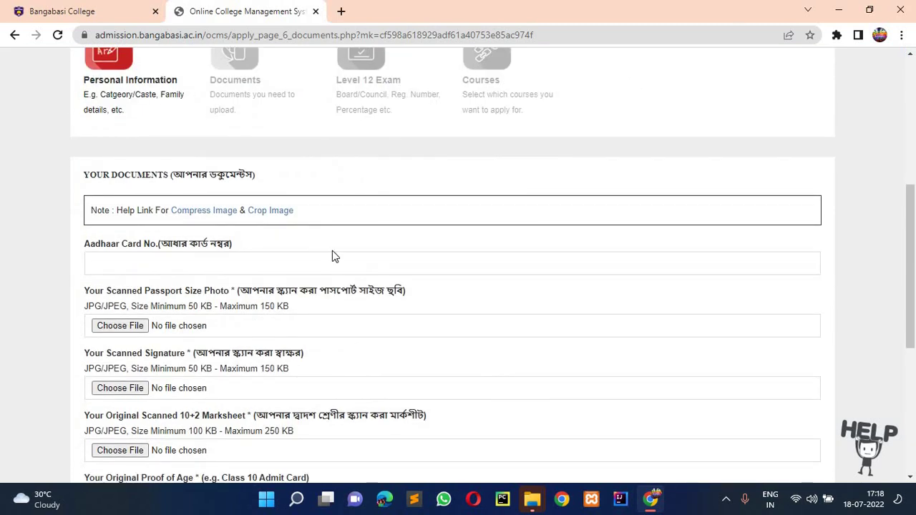
# Enter the applicant's Aadhaar card number in the documents form.
pyautogui.scroll(-2, 332, 257)
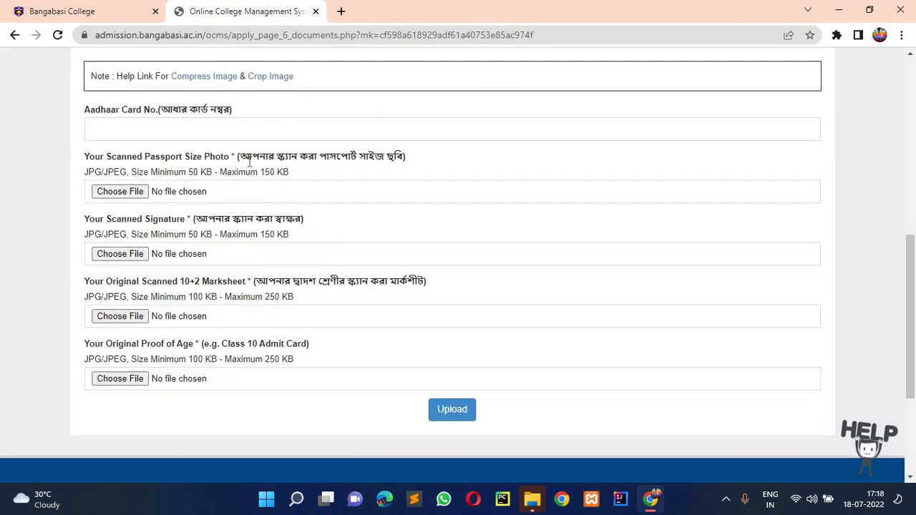
pyautogui.scroll(3, 226, 173)
pyautogui.scroll(-2, 186, 204)
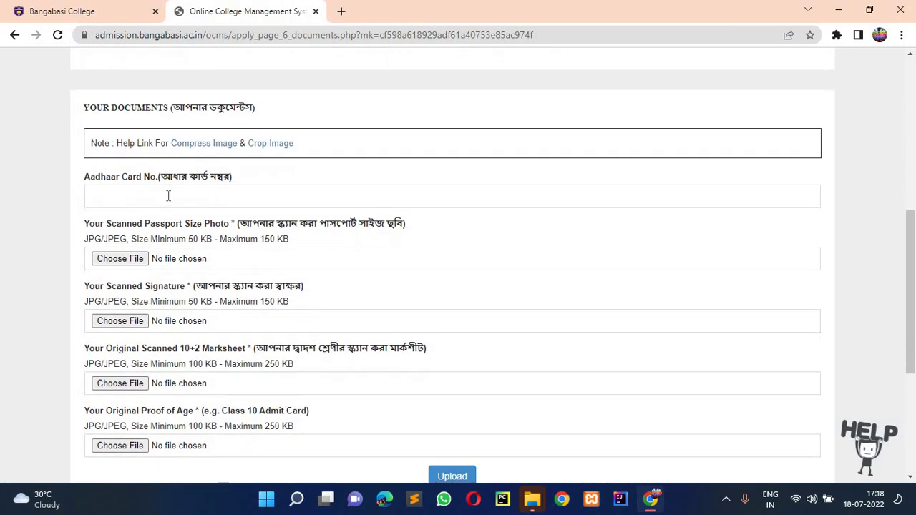
pyautogui.click(169, 195)
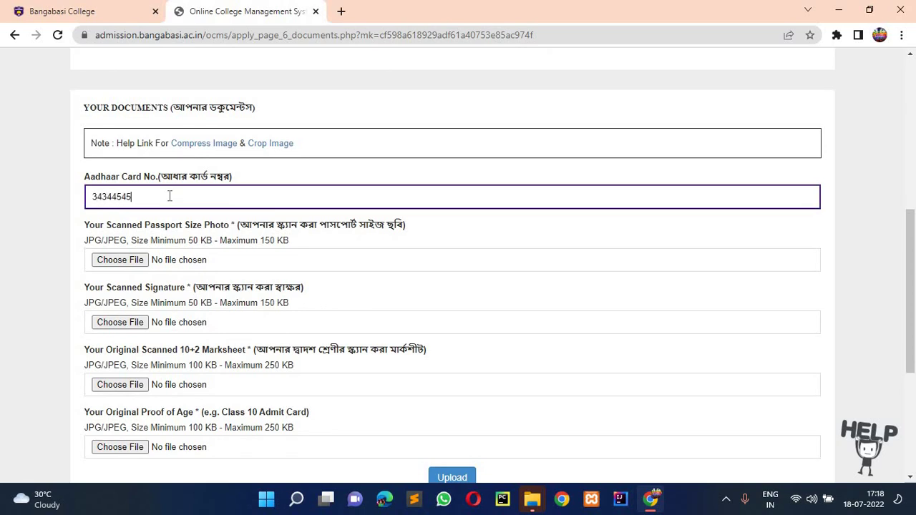
pyautogui.scroll(-1, 171, 196)
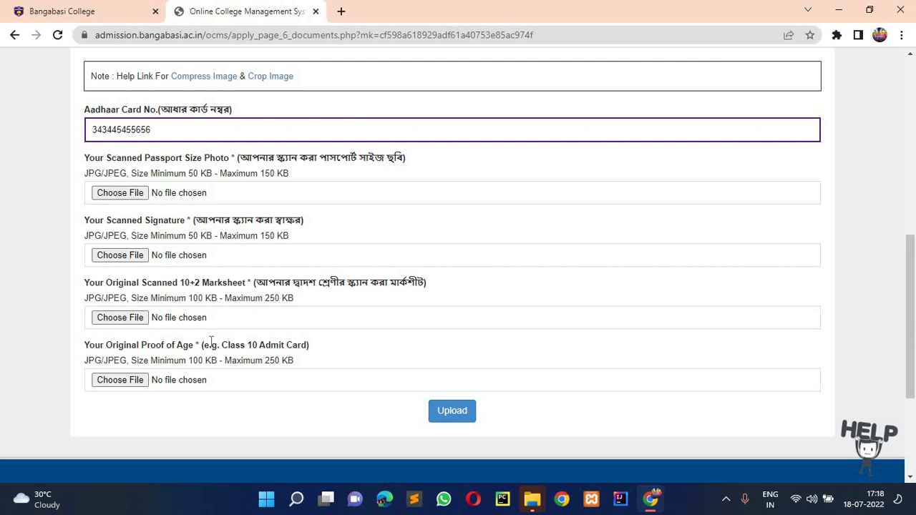
pyautogui.moveTo(300, 345); pyautogui.dragTo(220, 344)
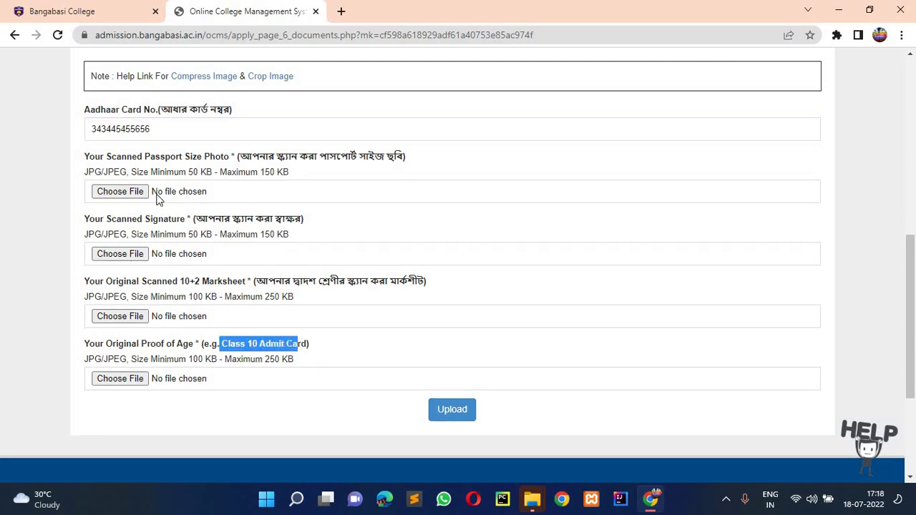
# Try attaching shinchan.jpg from the Desktop as the scanned passport size photo.
pyautogui.click(115, 191)
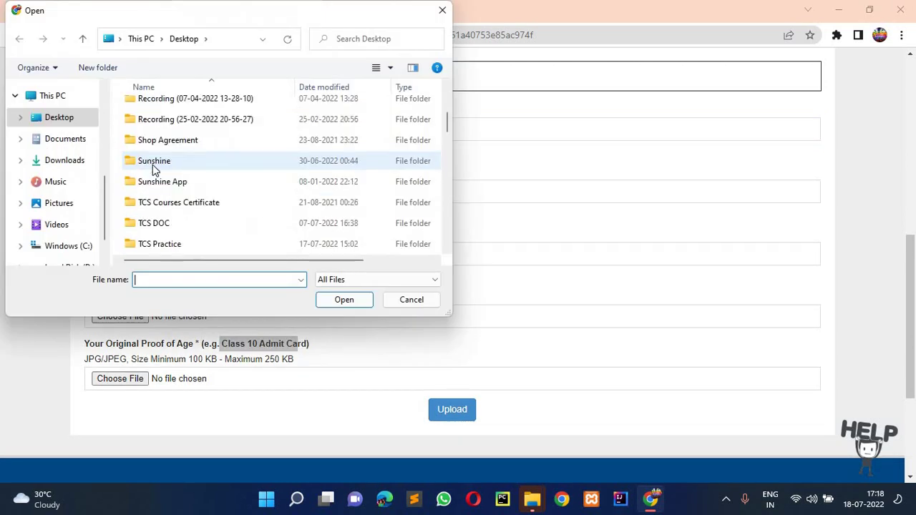
pyautogui.scroll(-4, 154, 208)
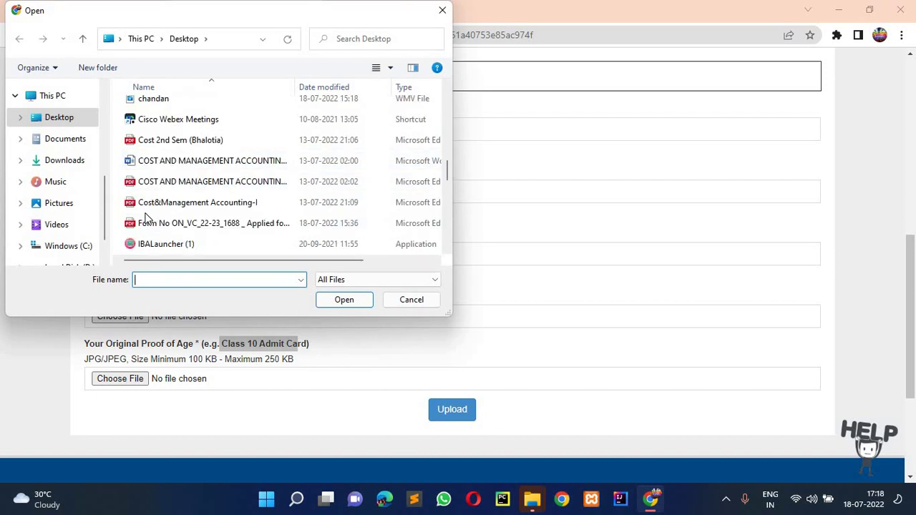
pyautogui.scroll(-2, 150, 215)
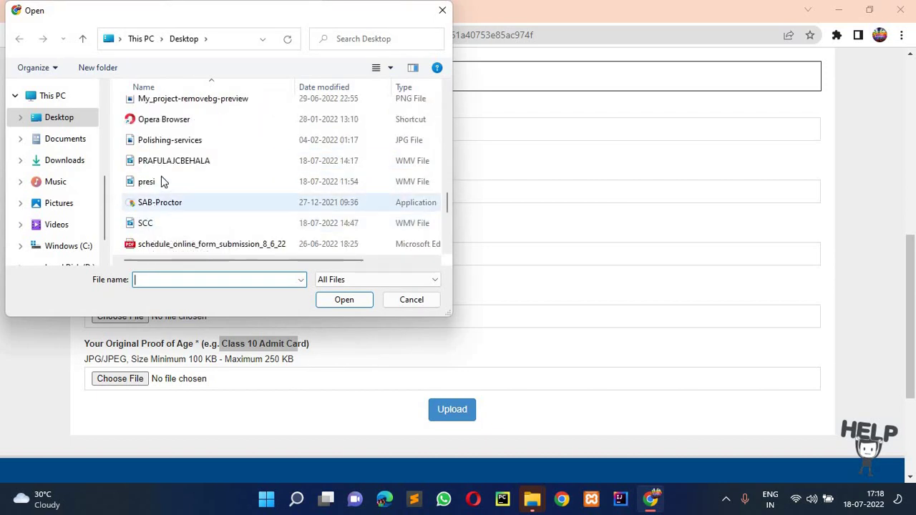
pyautogui.scroll(-3, 154, 193)
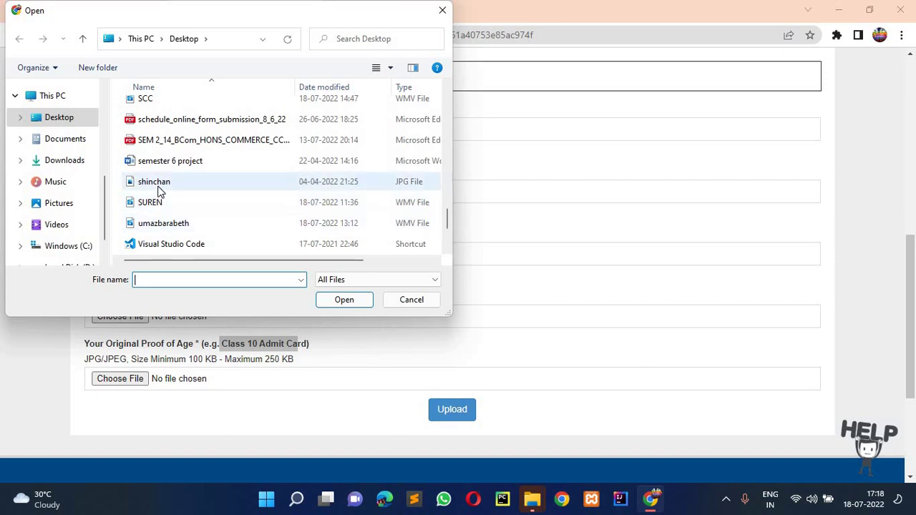
pyautogui.click(157, 184)
pyautogui.click(343, 299)
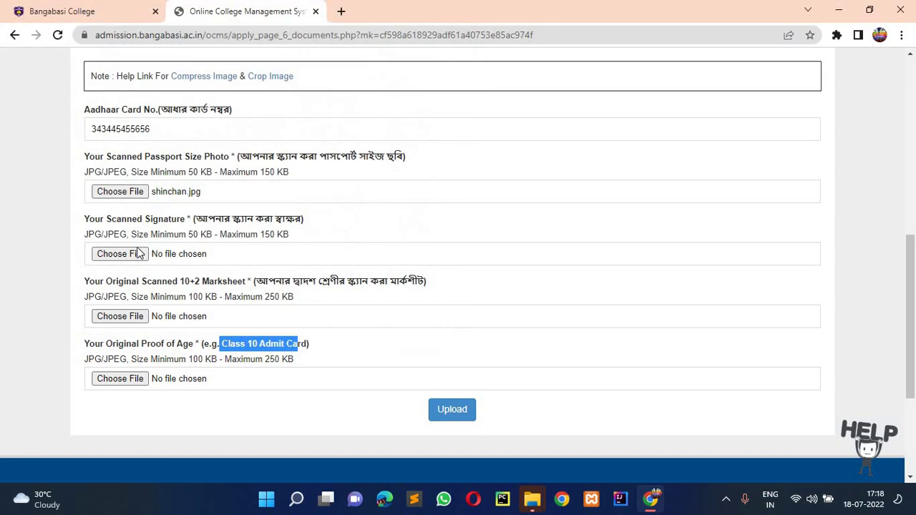
# Try attaching shinchan.jpg from the Desktop as the scanned signature.
pyautogui.click(142, 245)
pyautogui.scroll(-10, 179, 186)
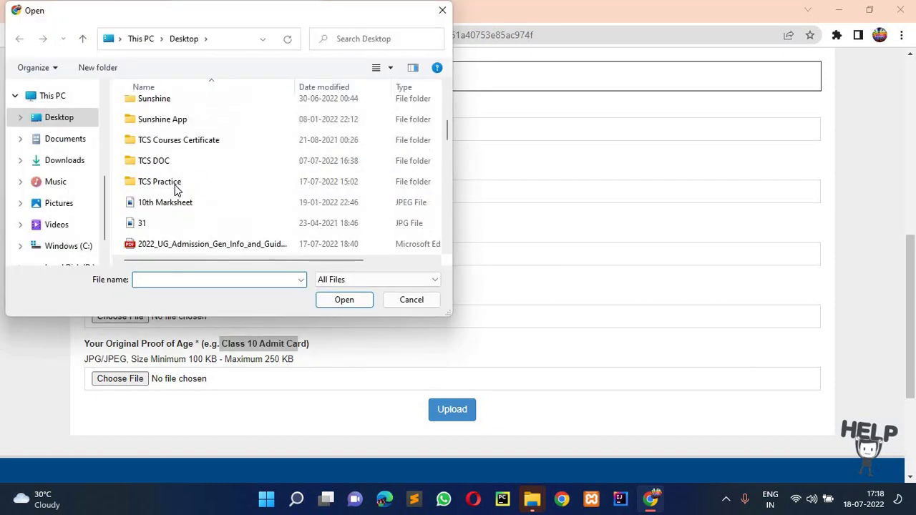
pyautogui.scroll(-6, 172, 192)
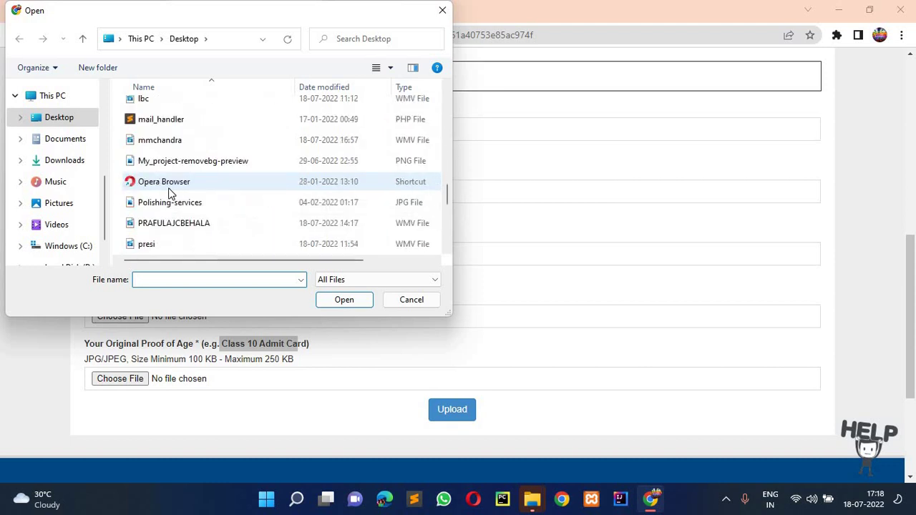
pyautogui.scroll(1, 171, 194)
pyautogui.scroll(4, 171, 193)
pyautogui.scroll(1, 172, 193)
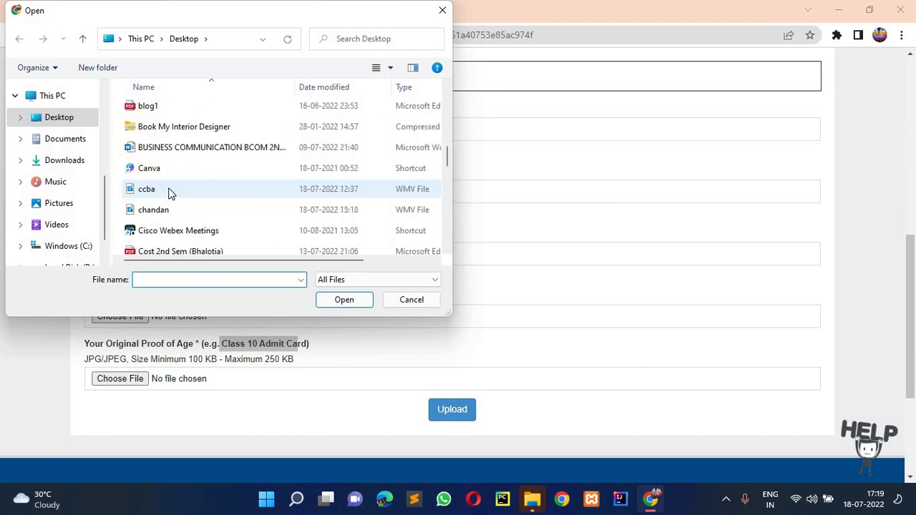
pyautogui.scroll(-7, 172, 194)
pyautogui.click(186, 245)
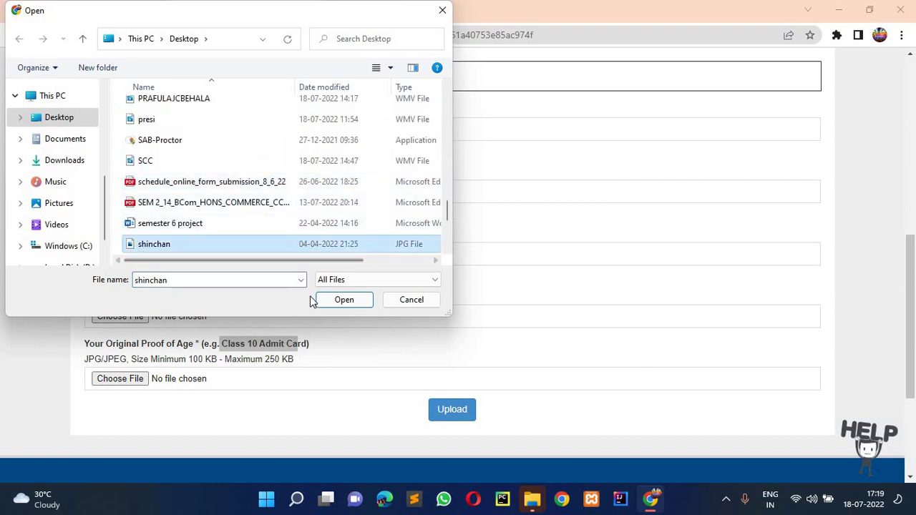
pyautogui.click(337, 300)
# Try attaching shinchan.jpg from the Desktop as the original scanned 10+2 marksheet.
pyautogui.click(120, 316)
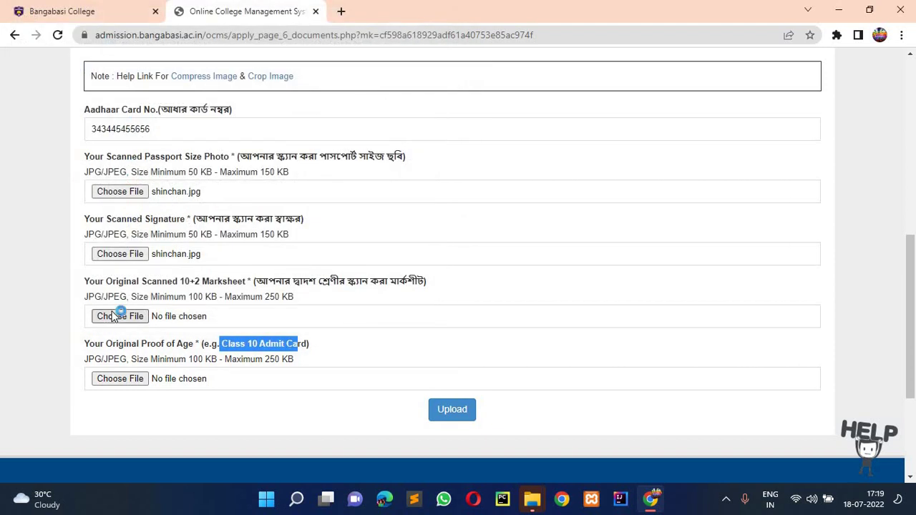
pyautogui.scroll(-12, 158, 237)
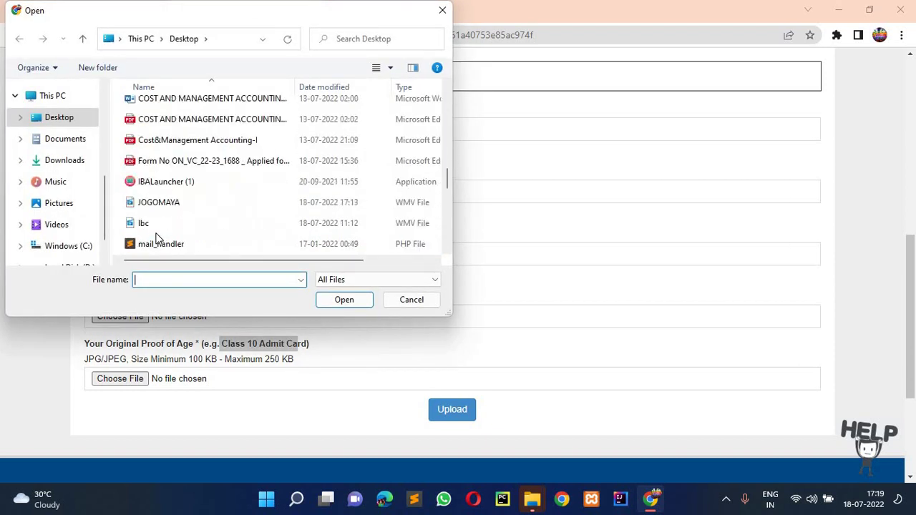
pyautogui.scroll(-1, 156, 232)
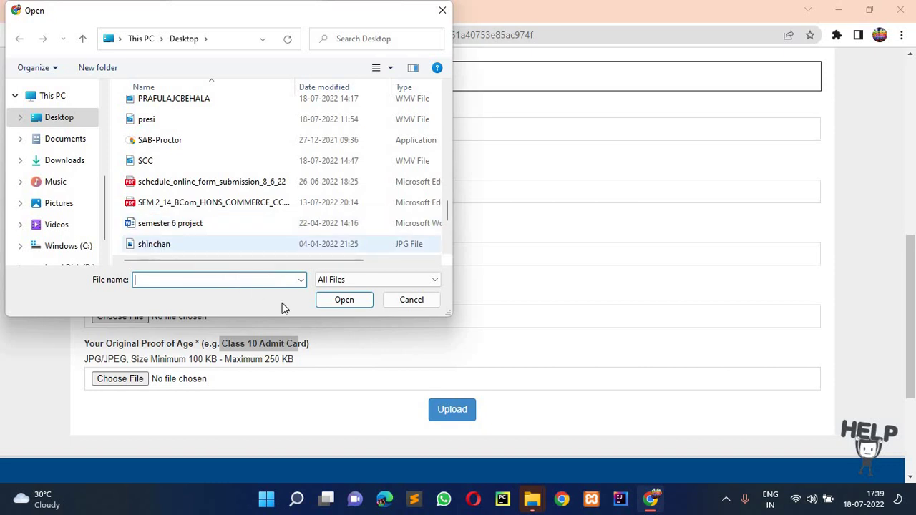
pyautogui.click(172, 244)
pyautogui.click(343, 300)
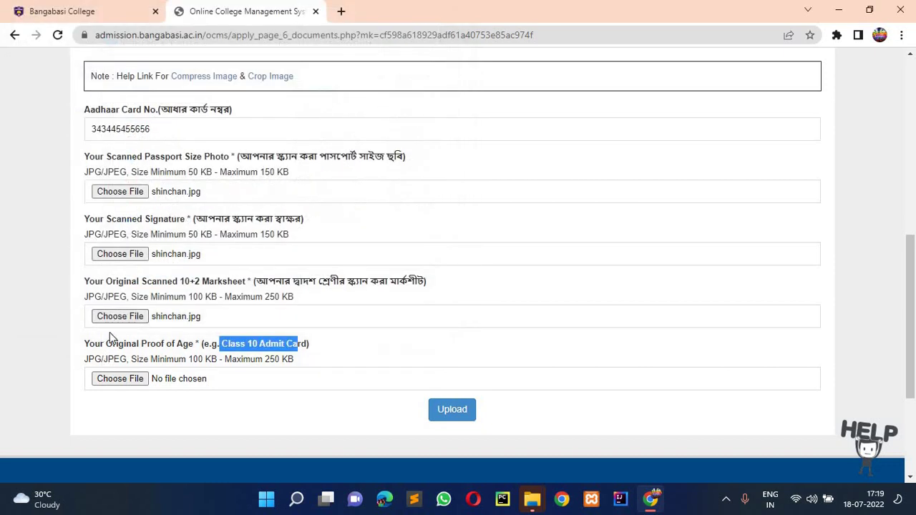
# Try attaching shinchan.jpg from the Desktop as the original proof of age.
pyautogui.scroll(-1, 111, 337)
pyautogui.click(121, 312)
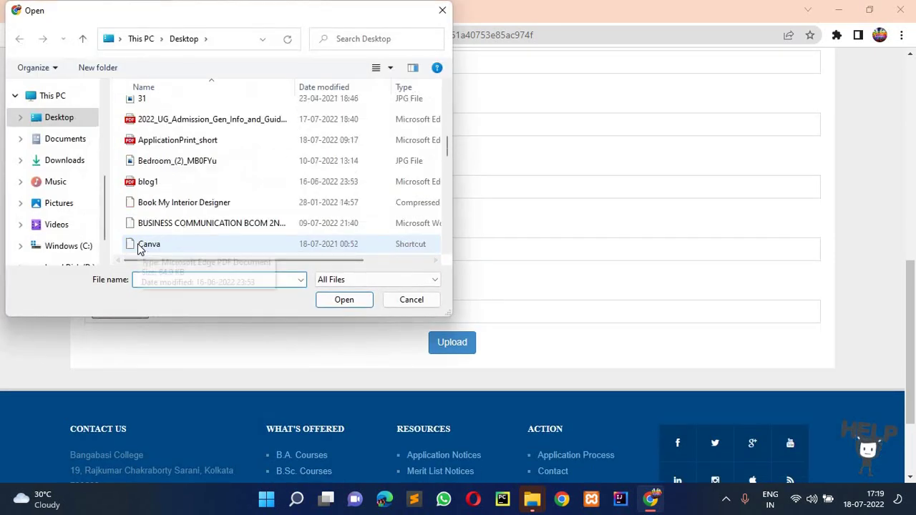
pyautogui.scroll(-9, 143, 247)
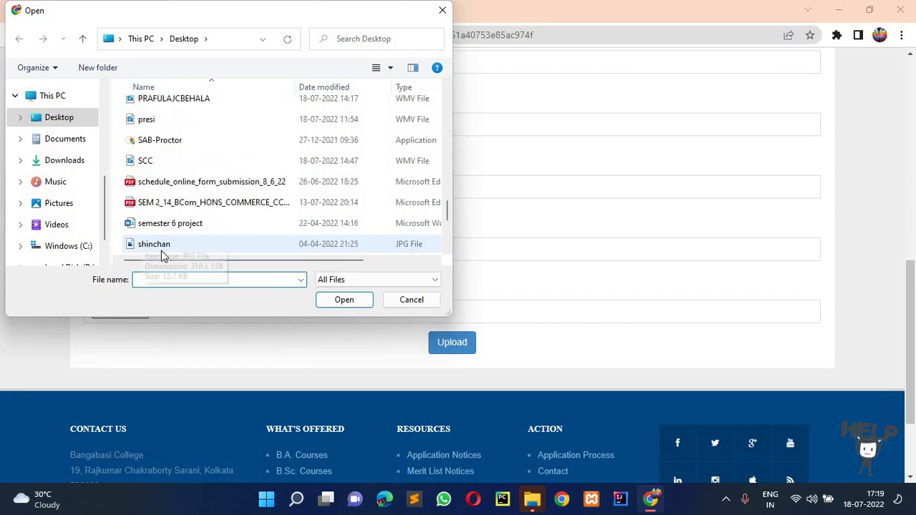
pyautogui.click(162, 251)
pyautogui.click(331, 301)
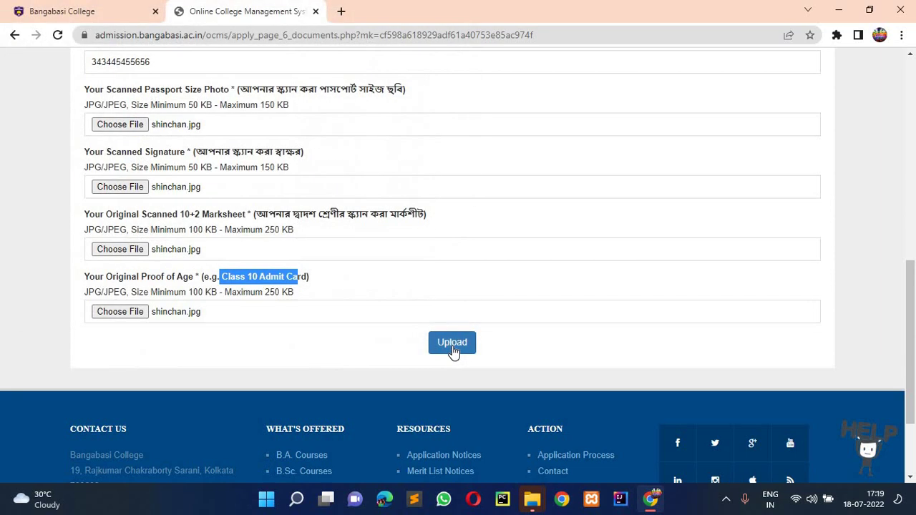
# Try to upload the four selected document files and check the documents form for their required formats and sizes.
pyautogui.click(452, 345)
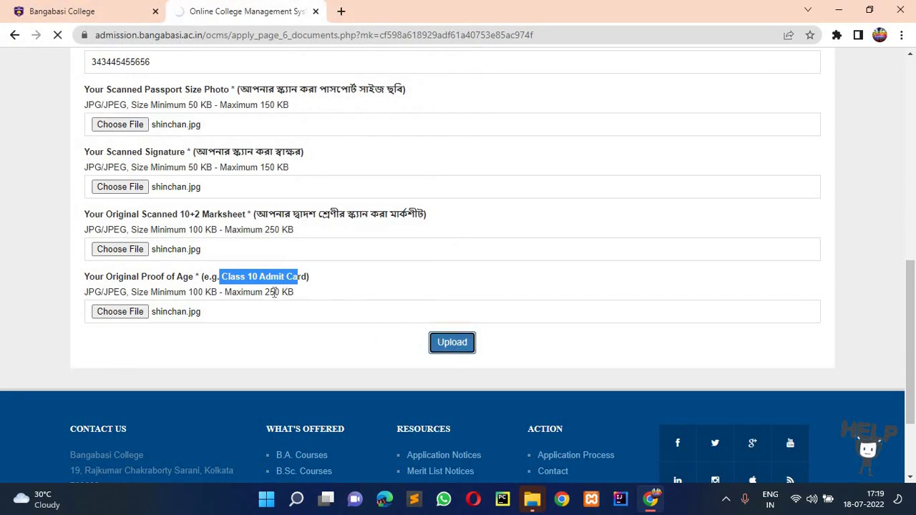
pyautogui.scroll(-4, 274, 294)
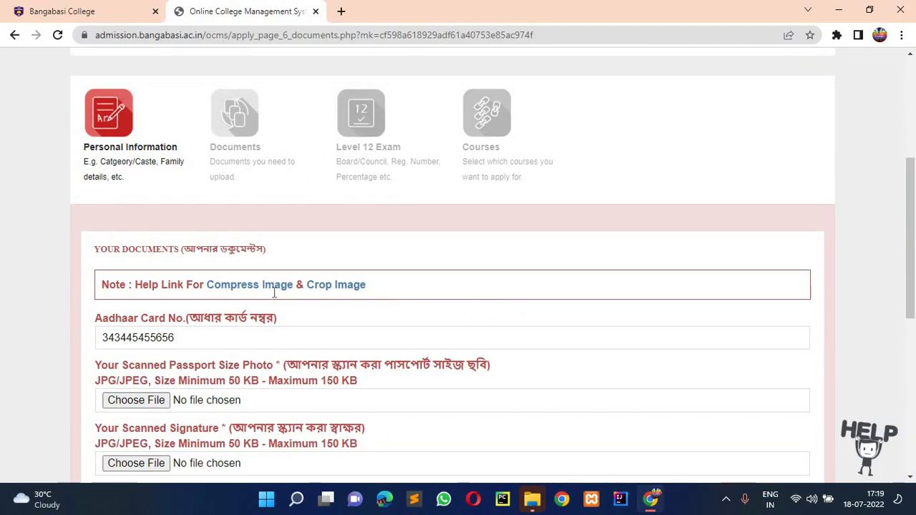
pyautogui.scroll(-4, 275, 297)
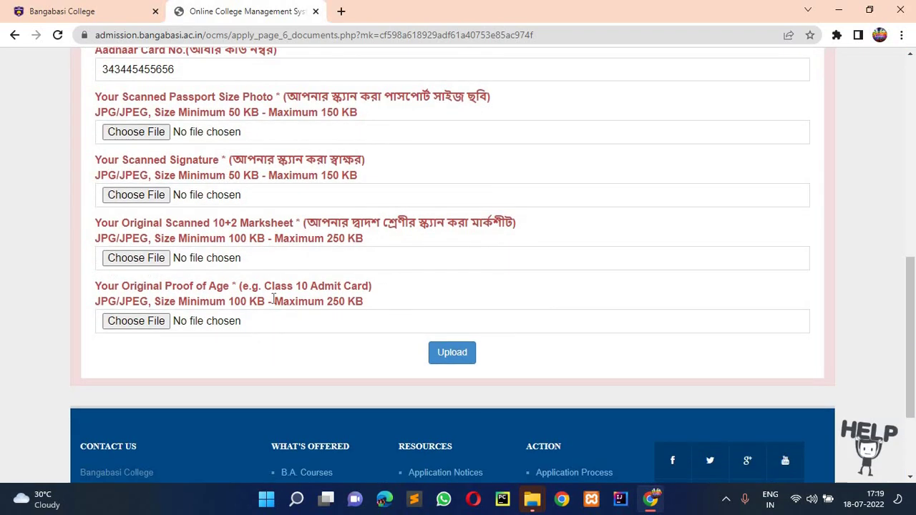
pyautogui.scroll(3, 274, 299)
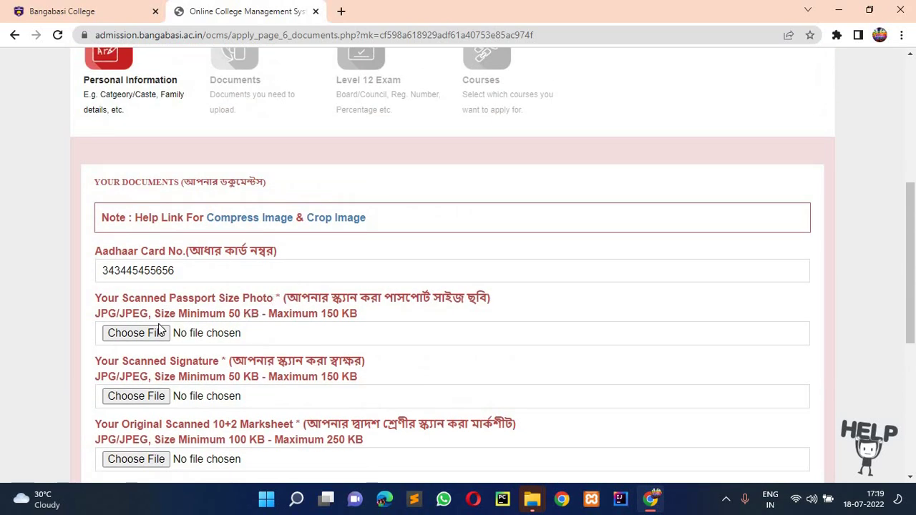
pyautogui.scroll(5, 171, 316)
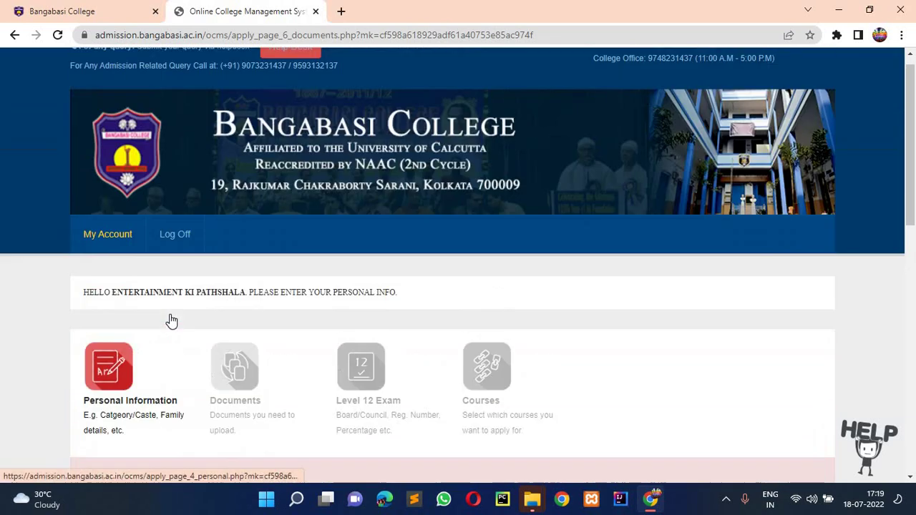
pyautogui.scroll(-7, 170, 311)
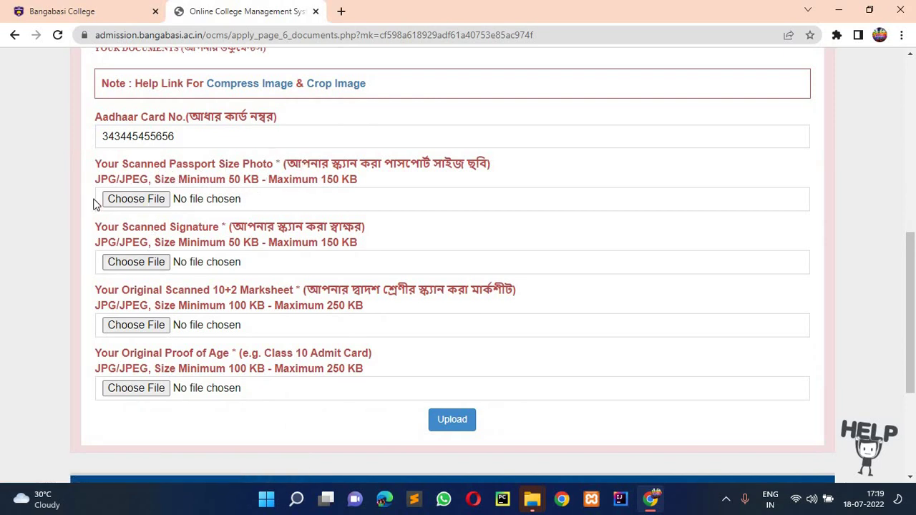
# Attach "WhatsApp Image 2022-06-27 at 11.05.25 AM.jpeg" from the Desktop as the scanned passport size photo.
pyautogui.click(124, 200)
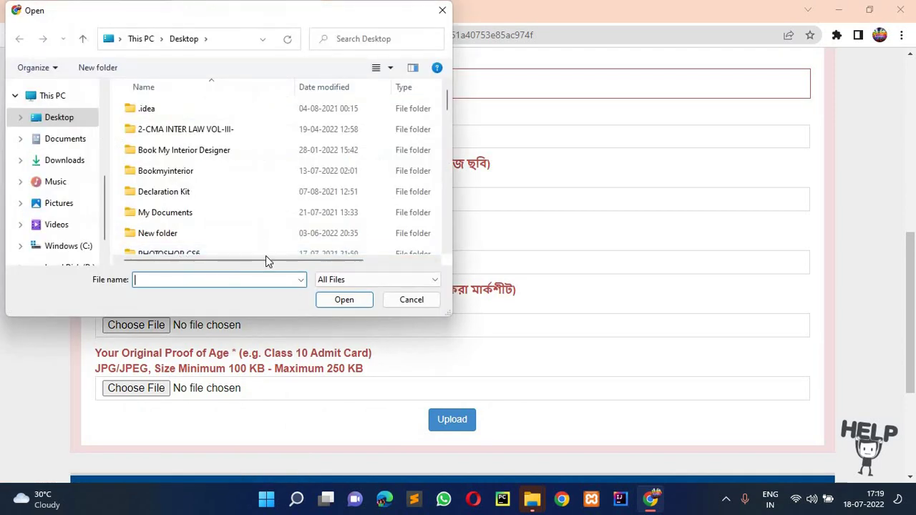
pyautogui.scroll(-5, 371, 227)
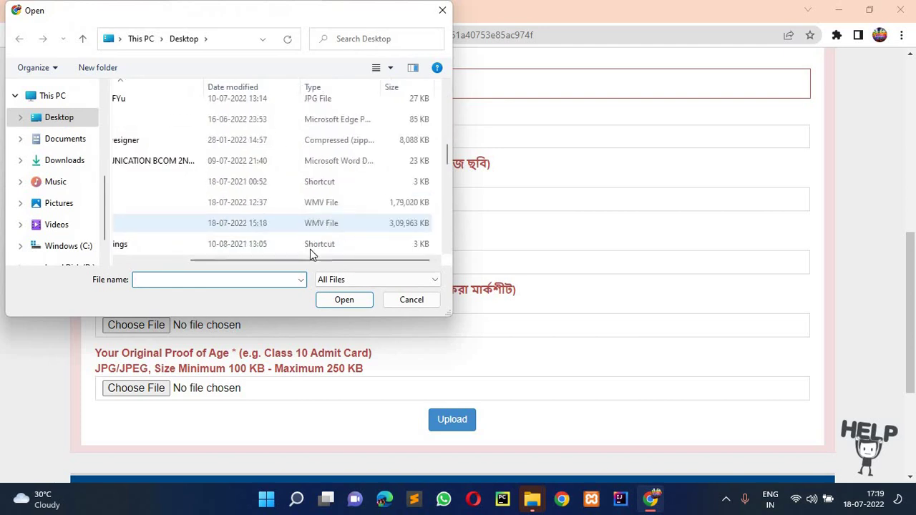
pyautogui.scroll(-3, 374, 228)
pyautogui.scroll(-2, 361, 228)
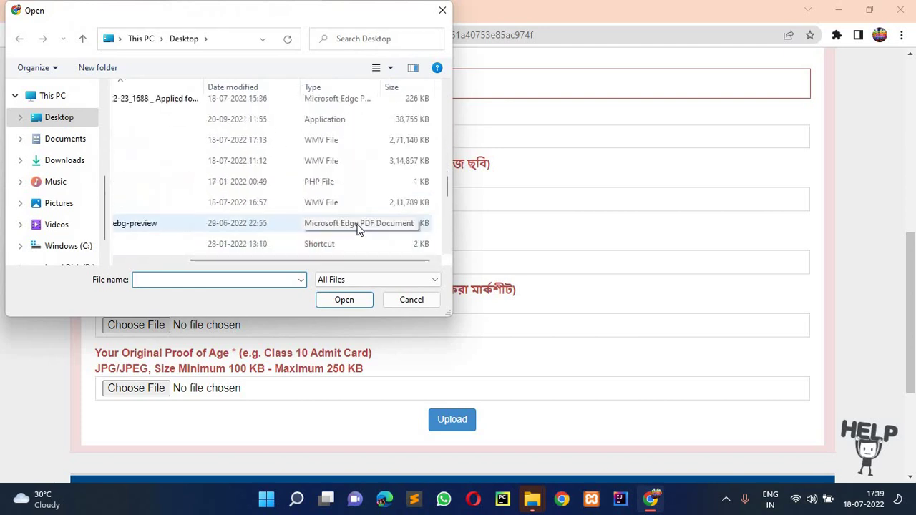
pyautogui.scroll(-2, 372, 251)
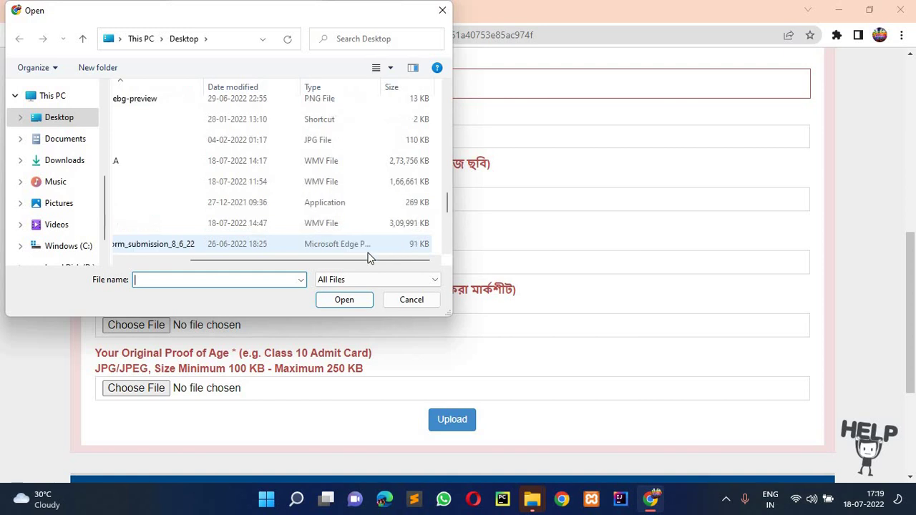
pyautogui.scroll(-1, 361, 215)
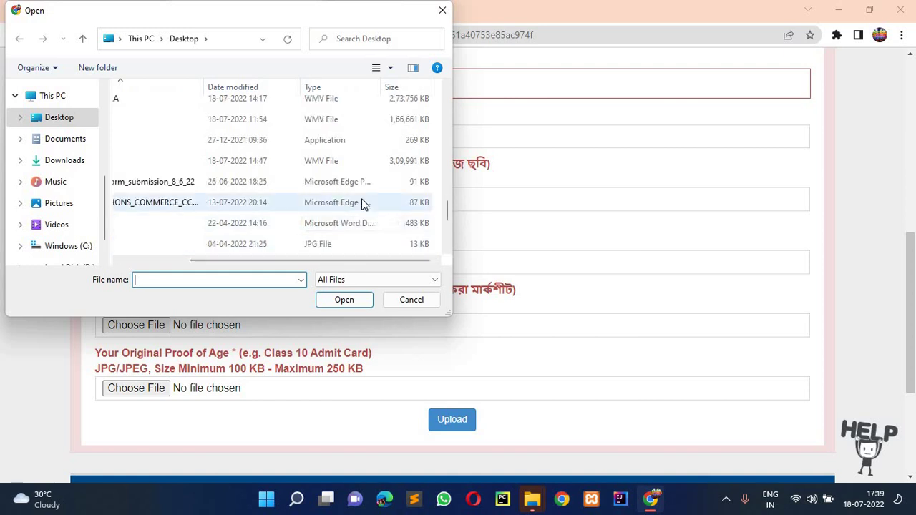
pyautogui.scroll(-2, 354, 229)
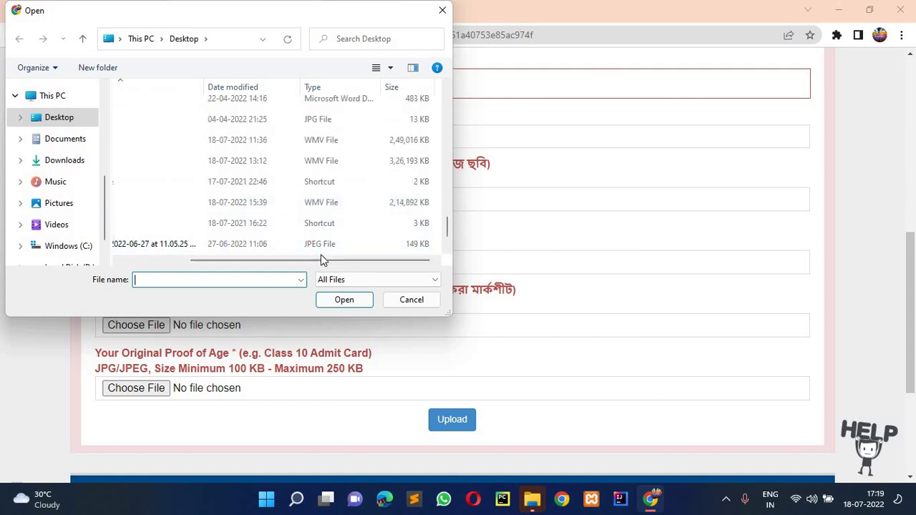
pyautogui.scroll(-1, 326, 257)
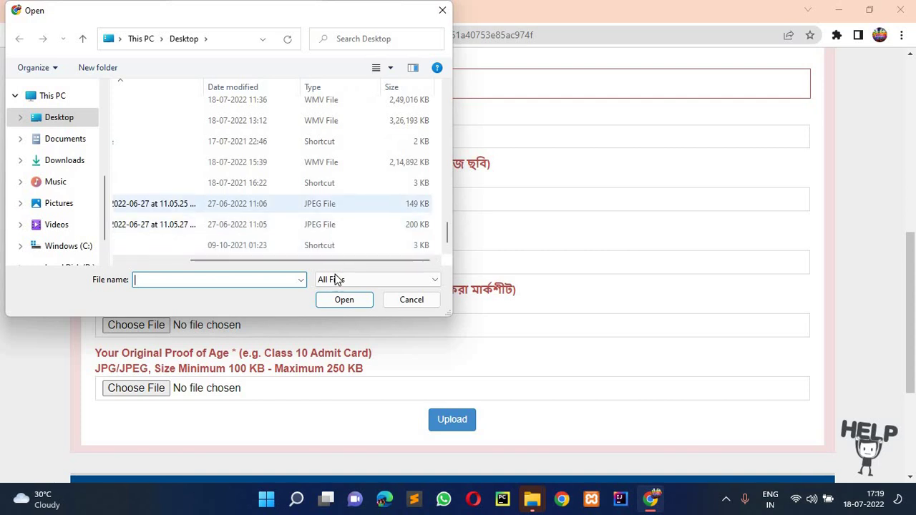
pyautogui.click(322, 204)
pyautogui.click(344, 299)
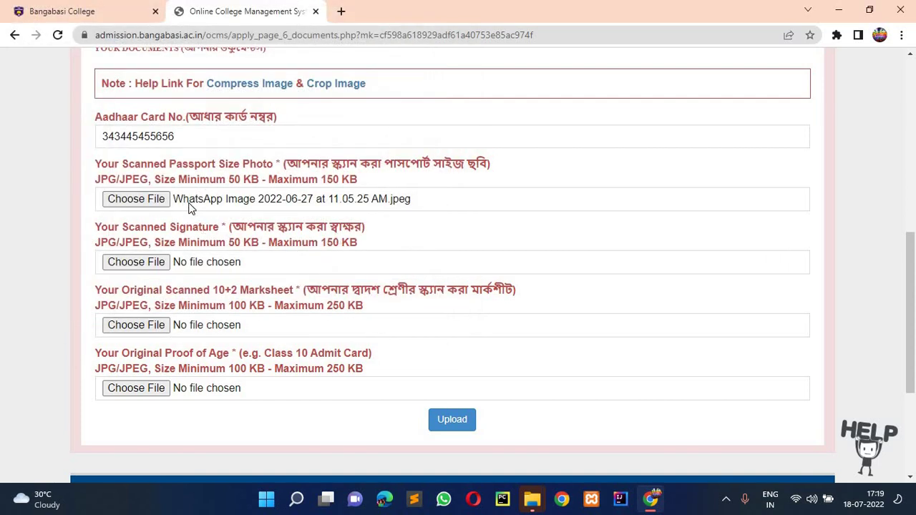
# Attach "WhatsApp Image 2022-06-27 at 11.05.25 AM.jpeg" from the Desktop as the scanned signature.
pyautogui.click(152, 262)
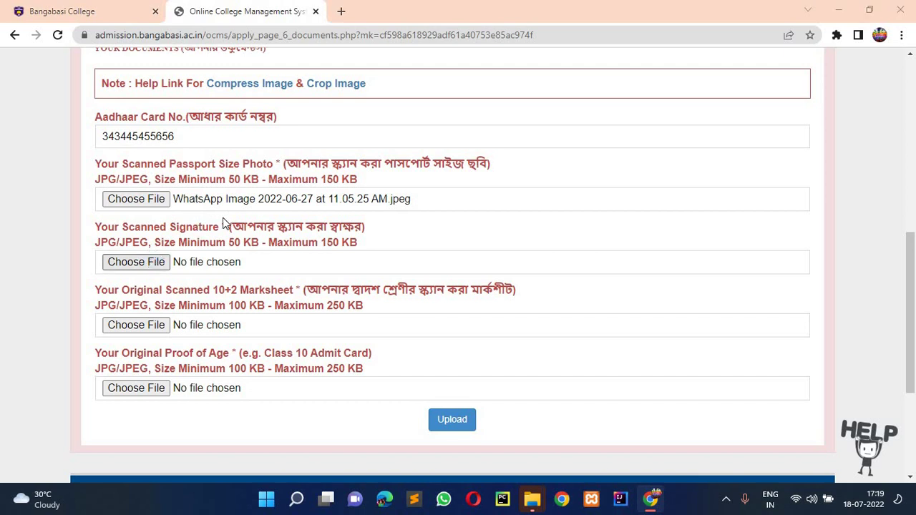
pyautogui.scroll(-1, 197, 229)
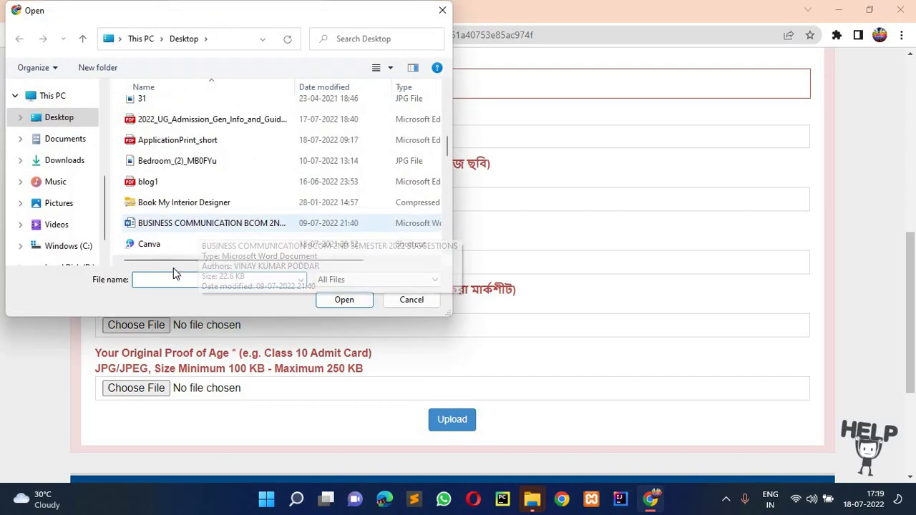
pyautogui.moveTo(190, 260); pyautogui.dragTo(300, 264)
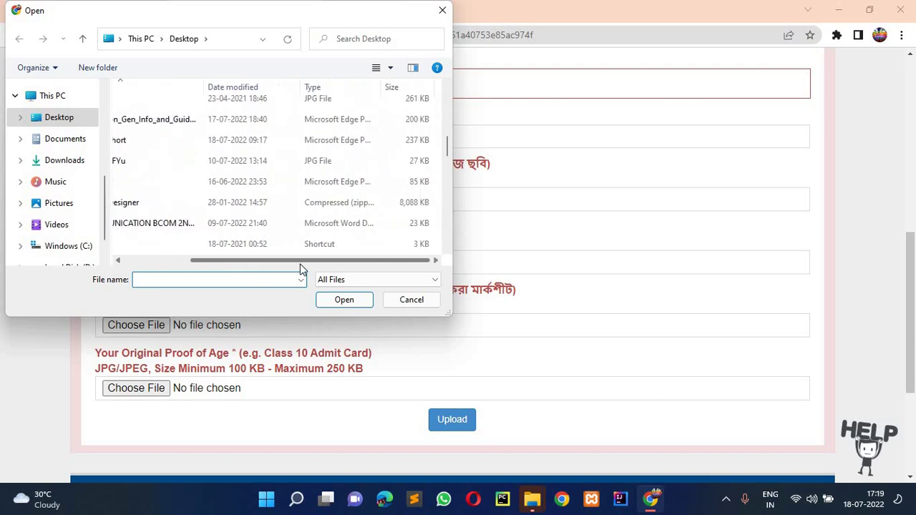
pyautogui.scroll(-5, 295, 250)
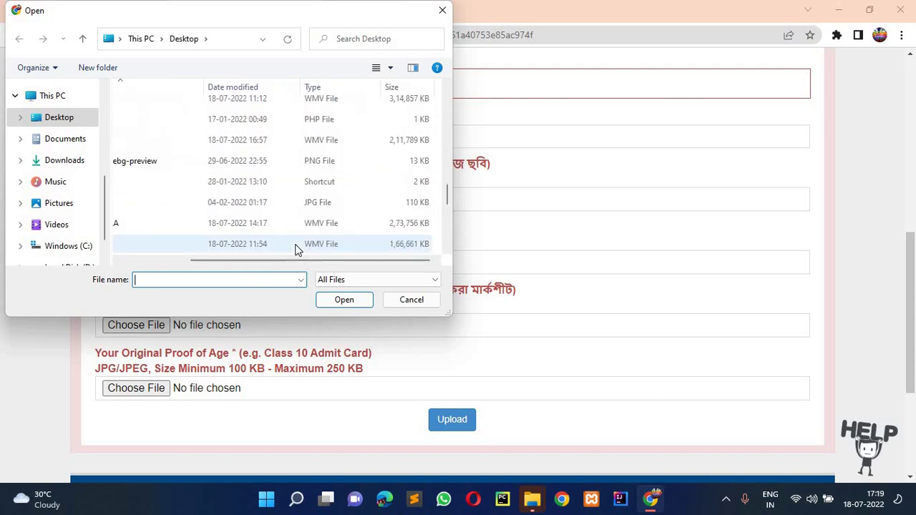
pyautogui.scroll(-2, 290, 256)
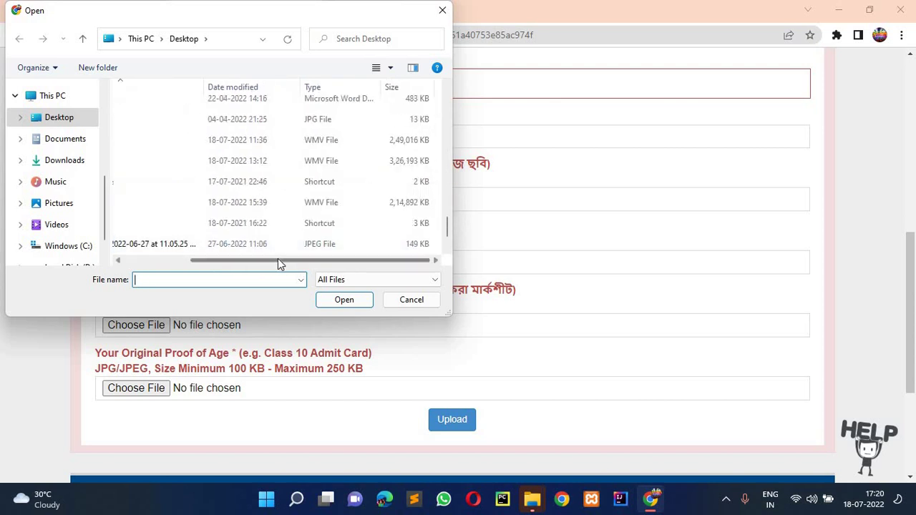
pyautogui.moveTo(280, 262); pyautogui.dragTo(211, 250)
pyautogui.click(212, 247)
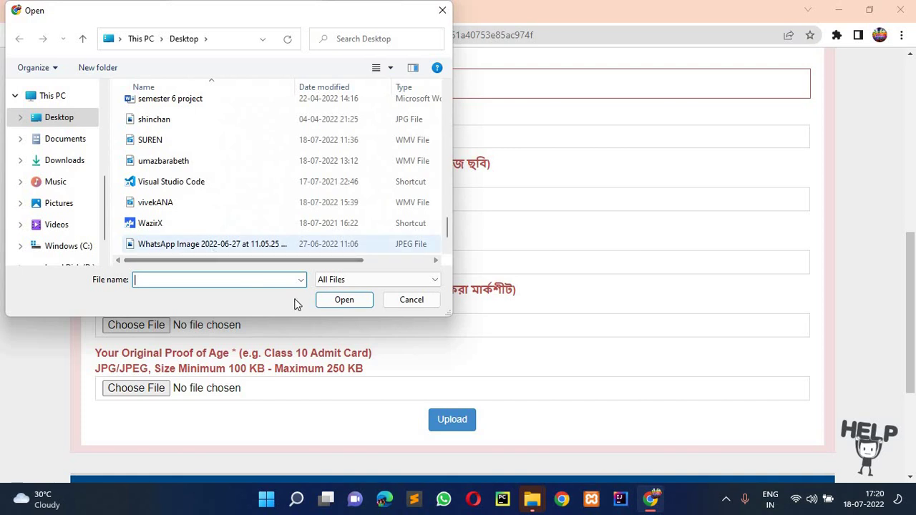
pyautogui.click(344, 300)
# Attach "WhatsApp Image 2022-06-27 at 11.05.25 AM.jpeg" from the Desktop as the original scanned 10+2 marksheet.
pyautogui.click(136, 328)
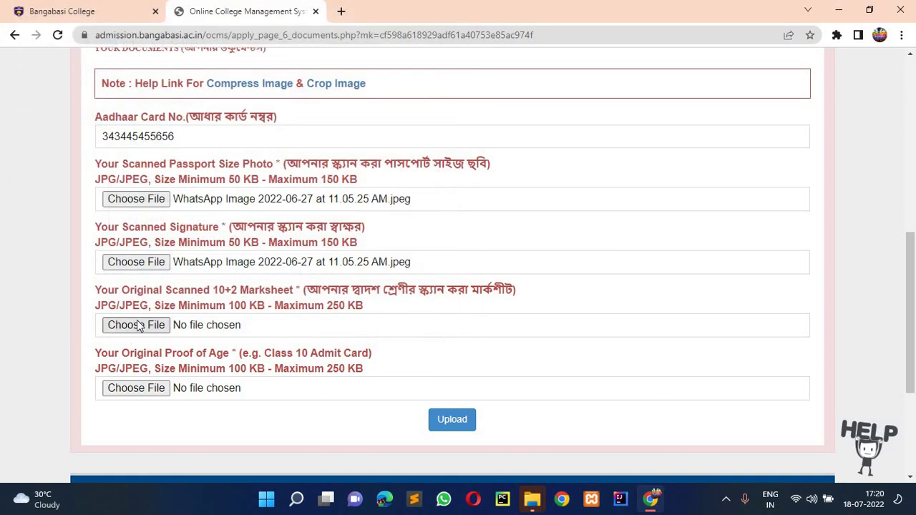
pyautogui.scroll(-10, 192, 214)
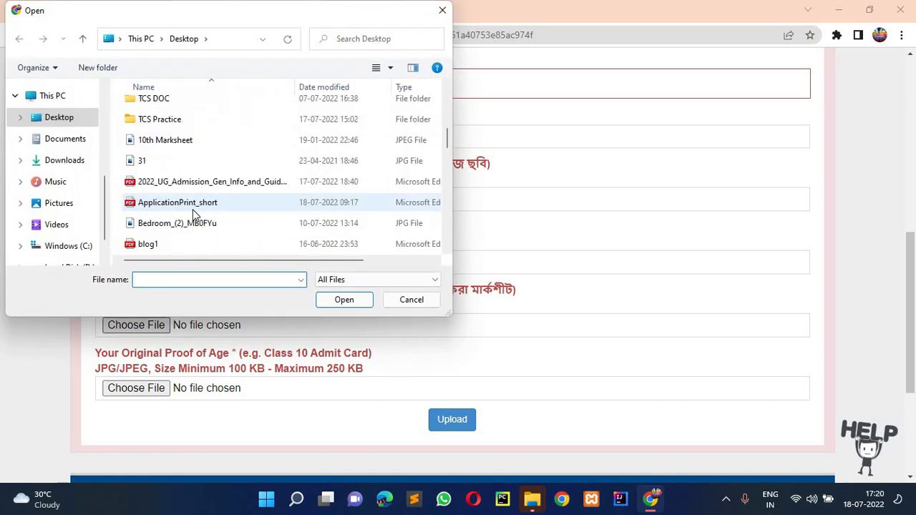
pyautogui.scroll(-5, 215, 215)
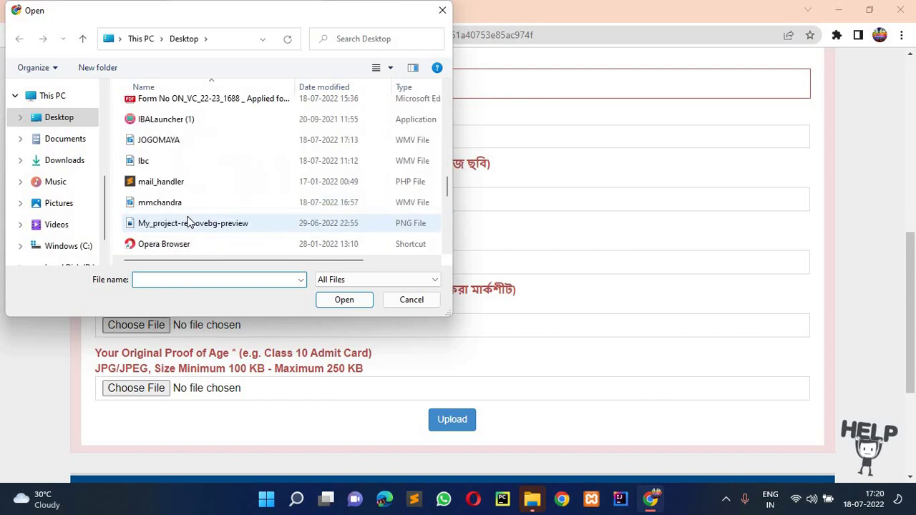
pyautogui.hscroll(3, 334, 227)
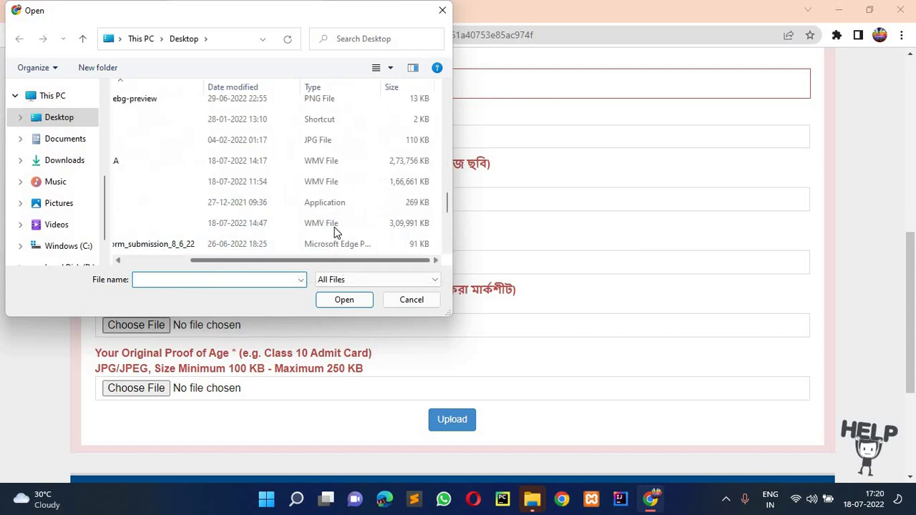
pyautogui.scroll(-5, 334, 227)
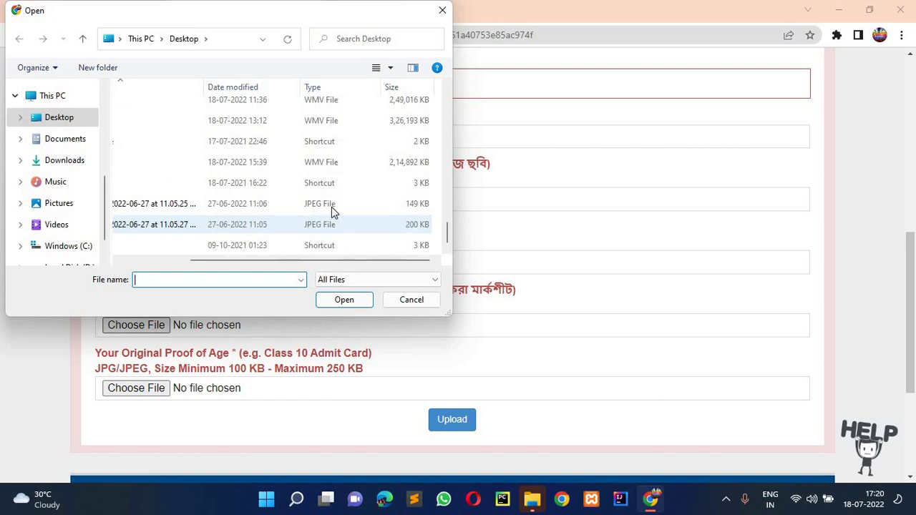
pyautogui.click(332, 207)
pyautogui.press('Return')
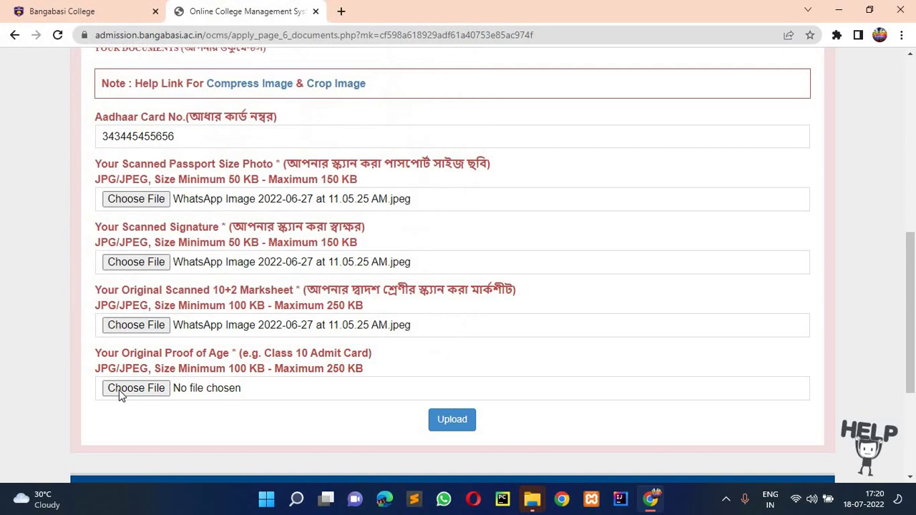
# Attach "WhatsApp Image 2022-06-27 at 11.05.25 AM.jpeg" from the Desktop as the original proof of age and upload the documents.
pyautogui.click(133, 323)
pyautogui.scroll(-3, 181, 224)
pyautogui.scroll(-3, 179, 223)
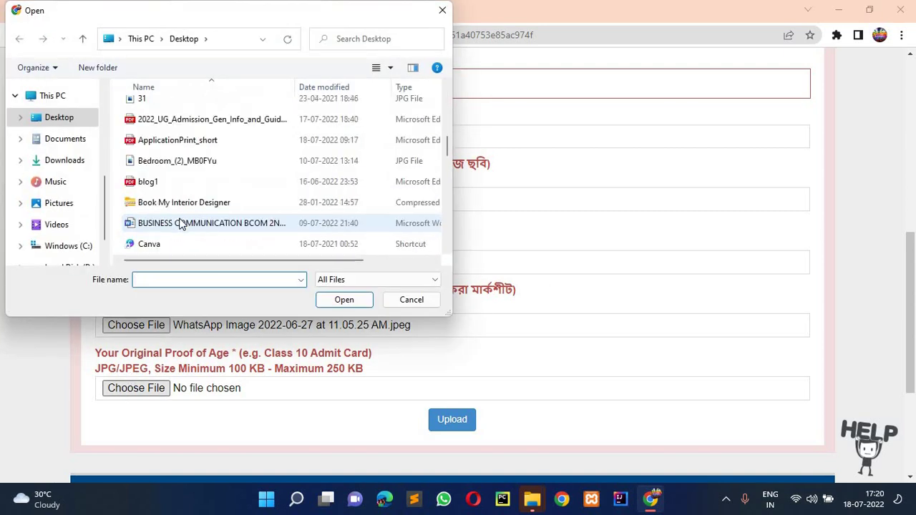
pyautogui.scroll(-2, 175, 256)
pyautogui.hscroll(3, 309, 257)
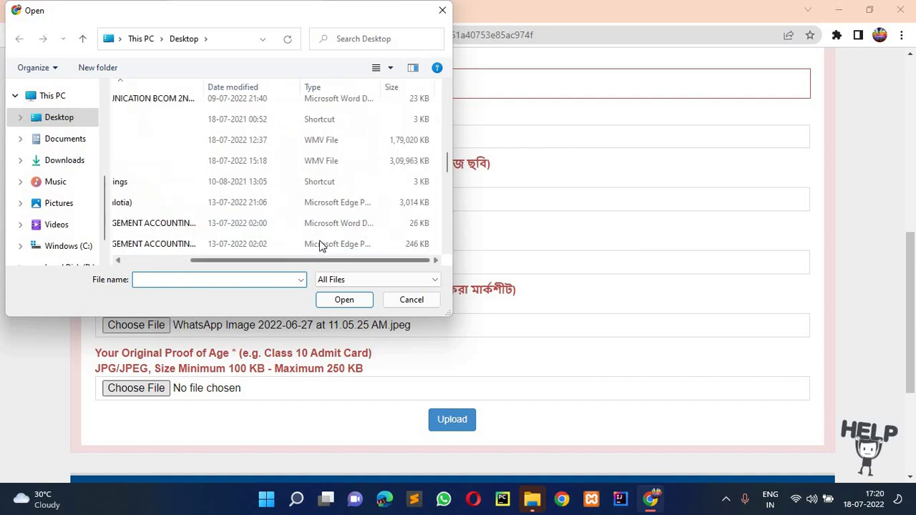
pyautogui.scroll(-2, 319, 246)
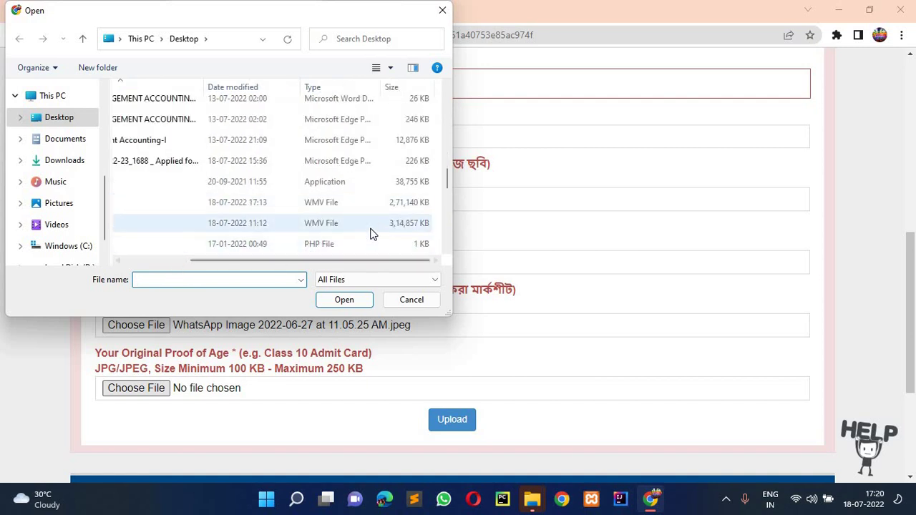
pyautogui.scroll(-1, 364, 218)
pyautogui.scroll(-2, 363, 214)
pyautogui.scroll(-2, 363, 215)
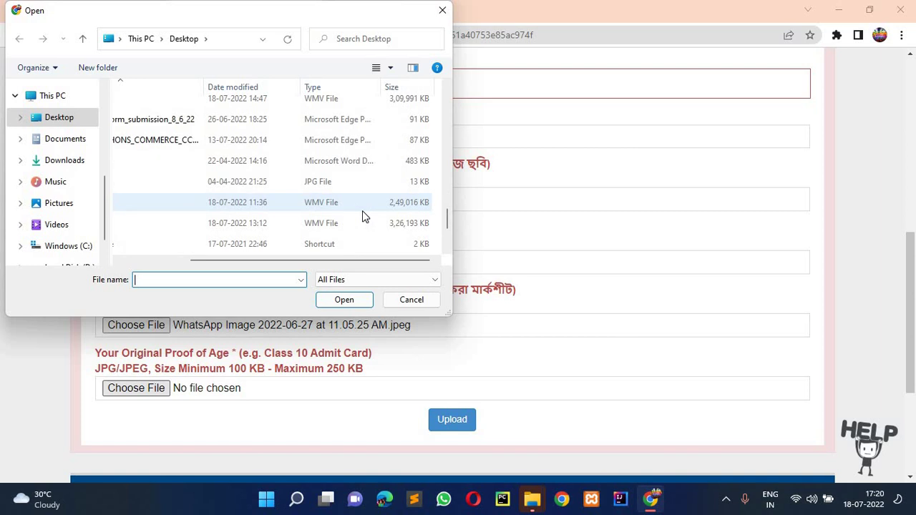
pyautogui.scroll(3, 362, 215)
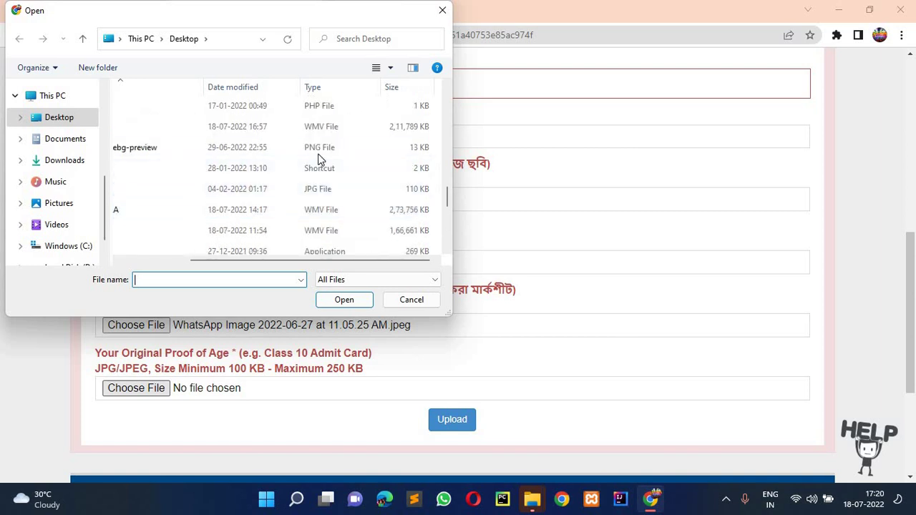
pyautogui.scroll(1, 318, 159)
pyautogui.scroll(3, 318, 159)
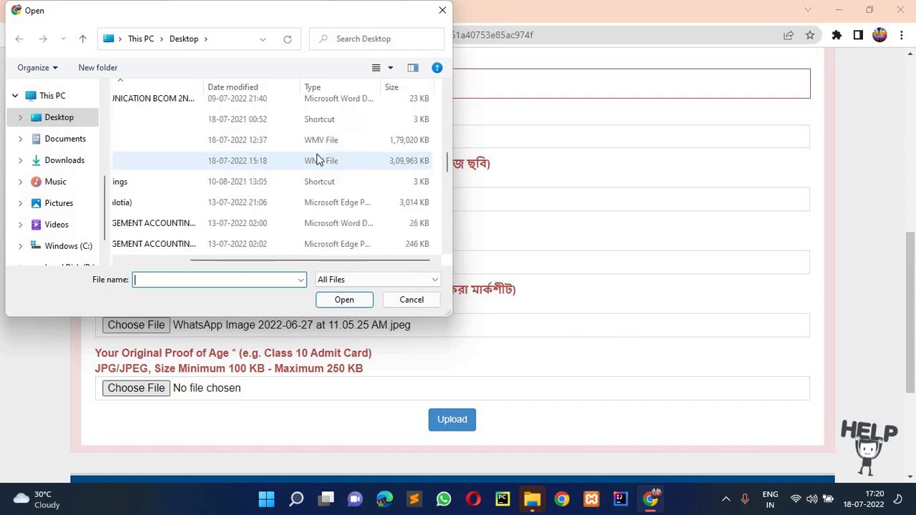
pyautogui.scroll(-5, 318, 159)
pyautogui.scroll(-4, 312, 179)
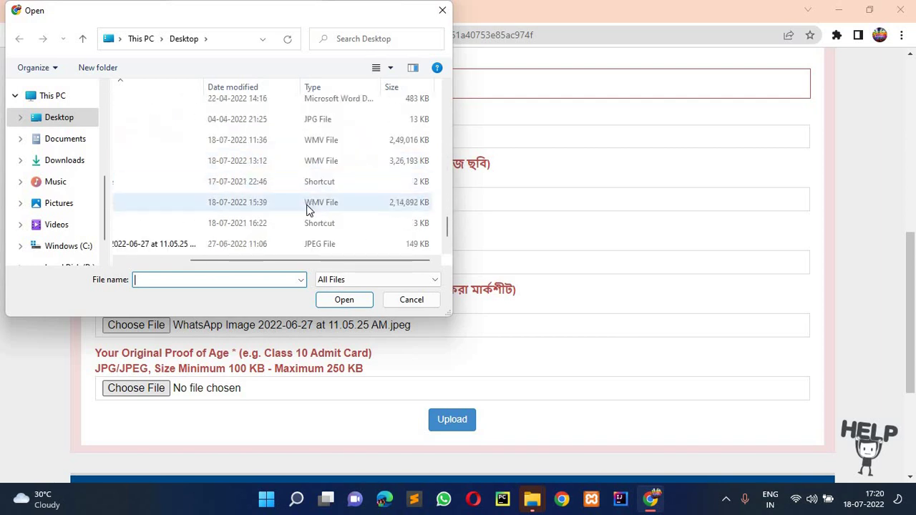
pyautogui.click(307, 206)
pyautogui.click(336, 301)
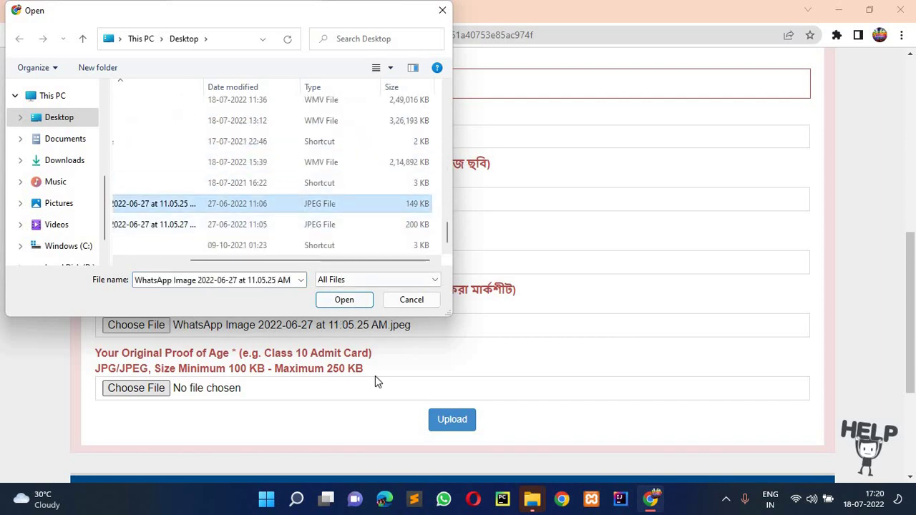
pyautogui.click(450, 421)
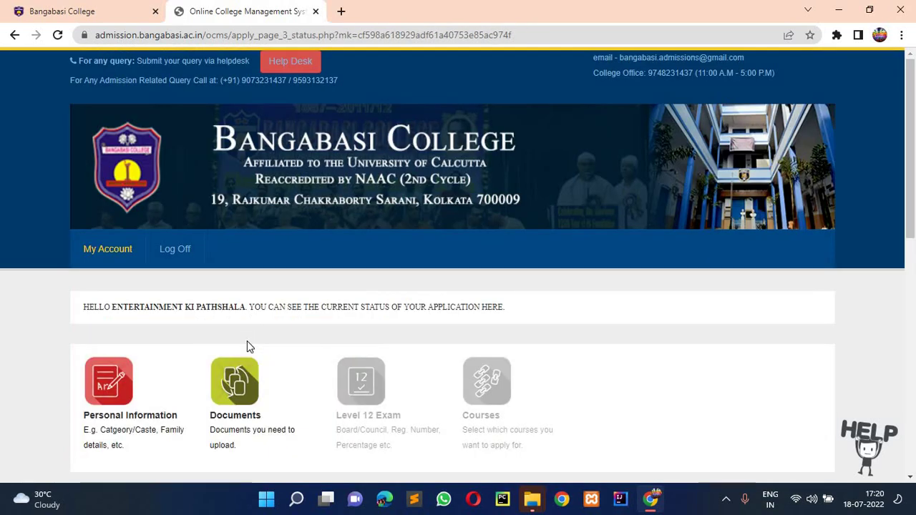
# Review the application status page and open the form for entering the Class 12 details.
pyautogui.scroll(-4, 247, 347)
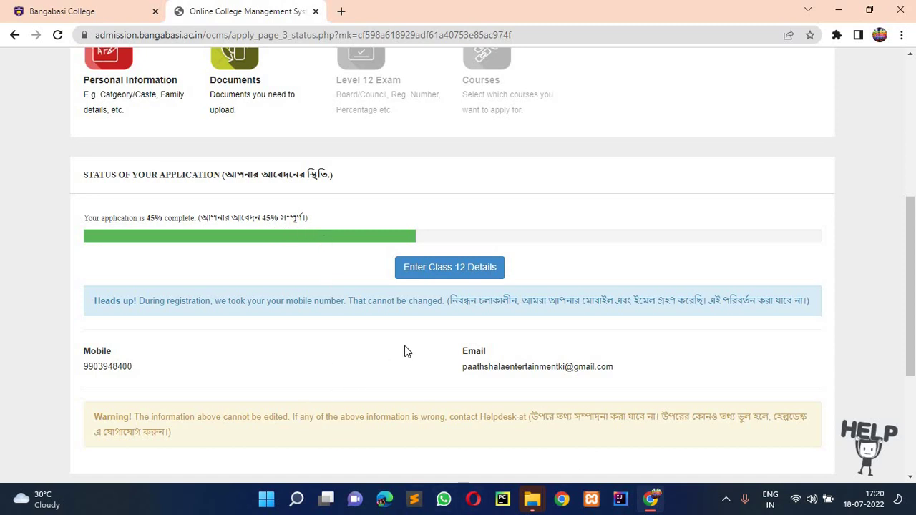
pyautogui.scroll(-3, 419, 315)
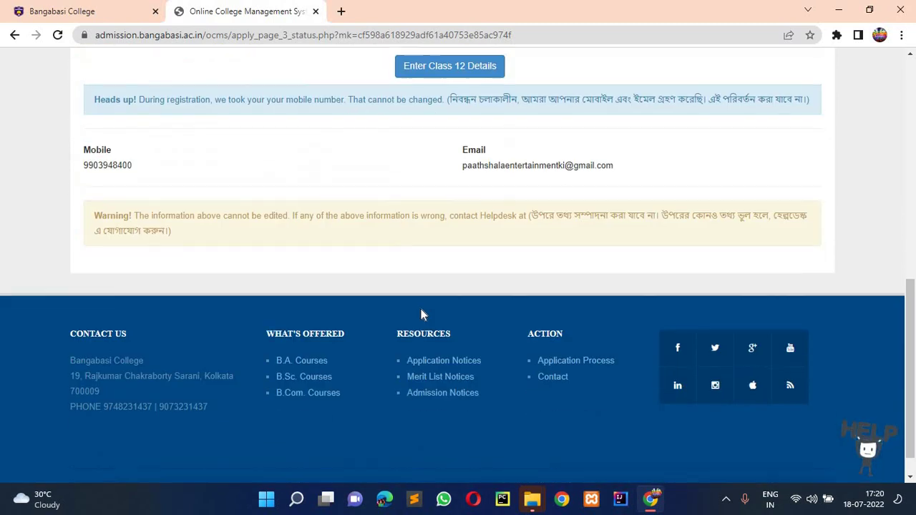
pyautogui.scroll(3, 423, 308)
pyautogui.click(435, 271)
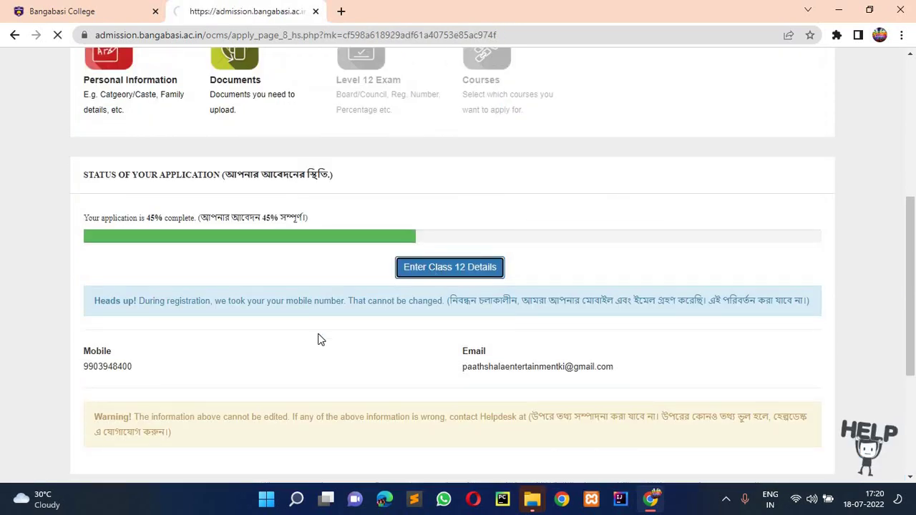
pyautogui.scroll(-5, 318, 337)
pyautogui.scroll(2, 296, 286)
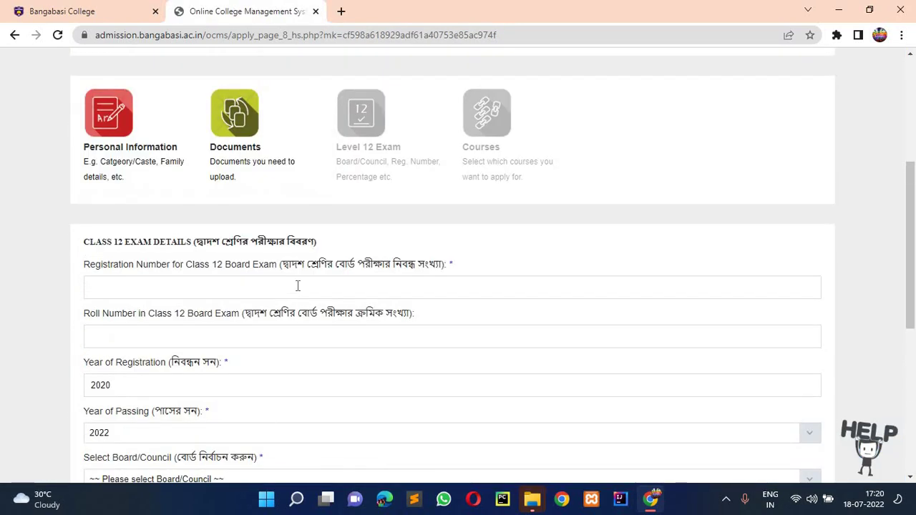
# Enter the registration number and roll number for the Class 12 board exam.
pyautogui.click(298, 286)
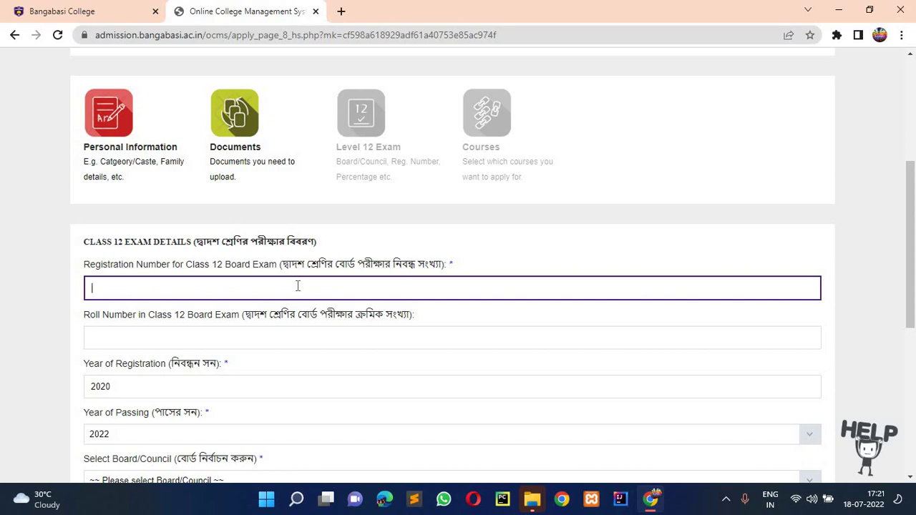
pyautogui.write('43343535335')
pyautogui.scroll(-1, 250, 280)
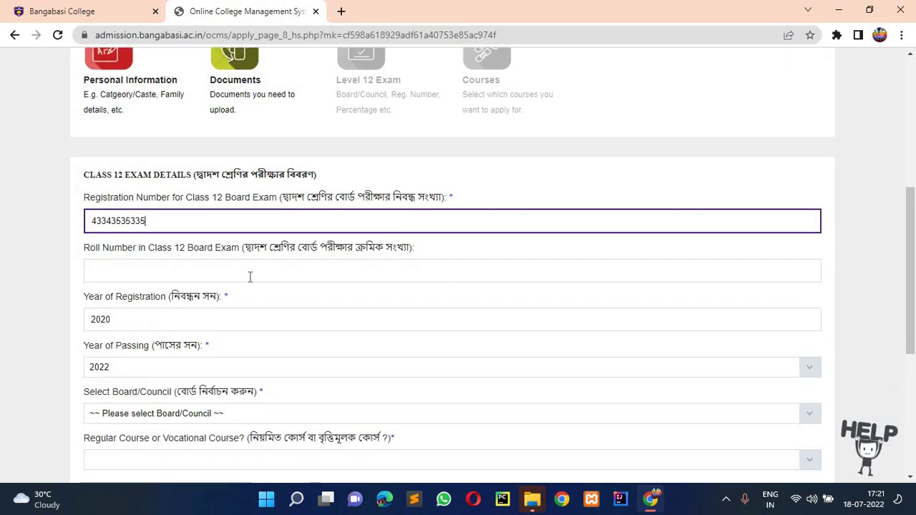
pyautogui.click(250, 276)
pyautogui.write('53535353')
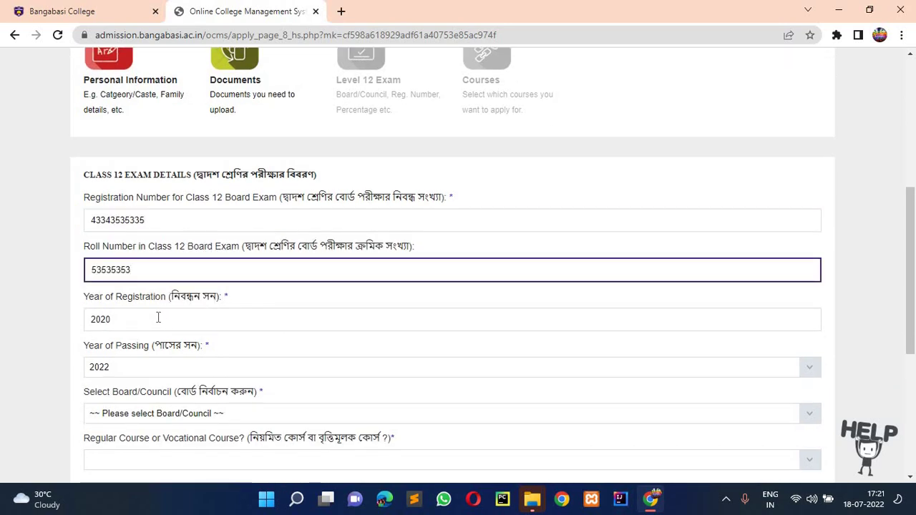
# Choose WBCHSE - West Bengal Council of Higher Secondary Education as the board and Regular 10+2 as the course type.
pyautogui.scroll(-1, 158, 317)
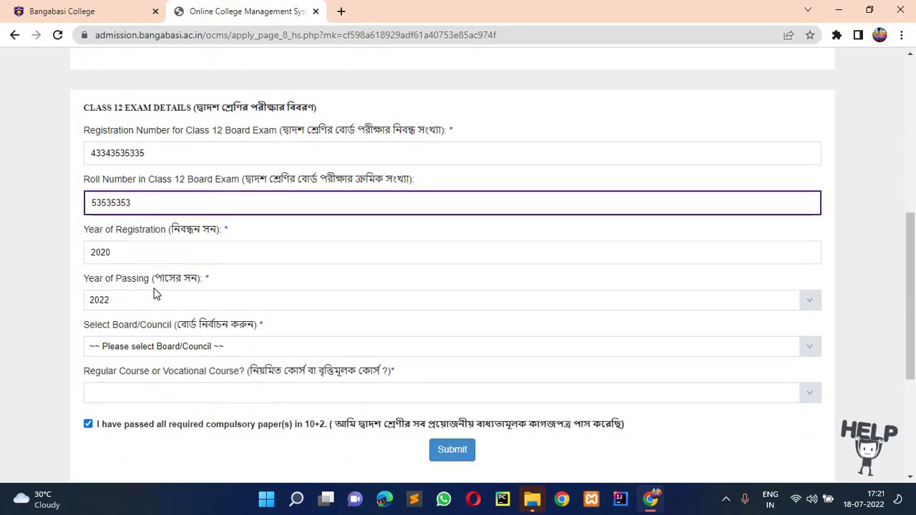
pyautogui.scroll(-1, 157, 290)
pyautogui.click(155, 281)
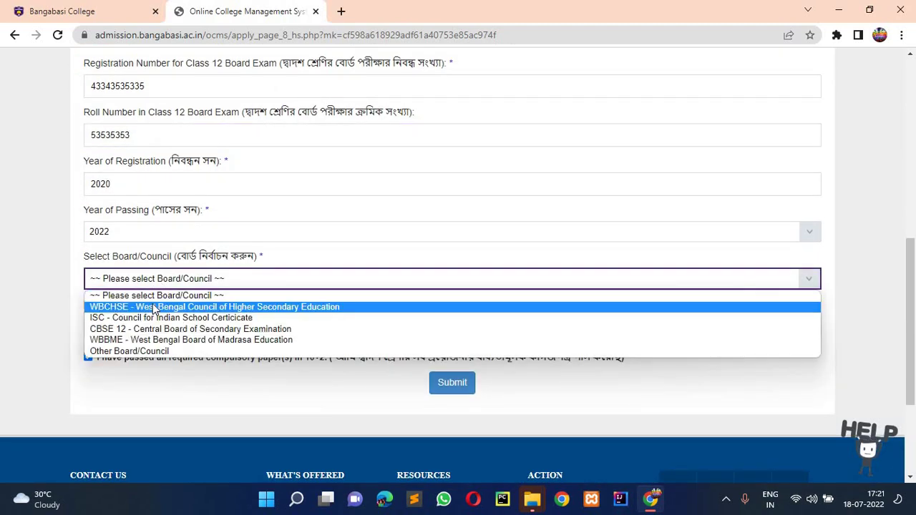
pyautogui.click(155, 307)
pyautogui.scroll(-1, 156, 307)
pyautogui.click(157, 262)
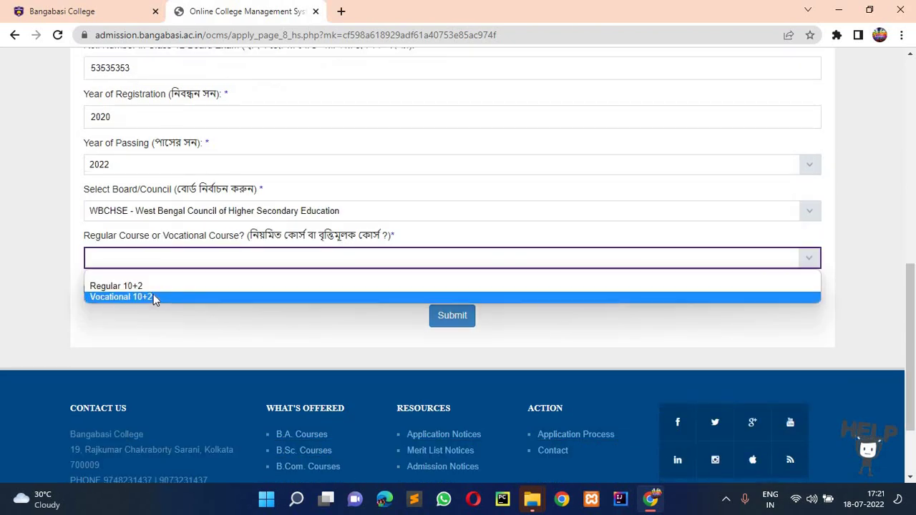
pyautogui.click(154, 287)
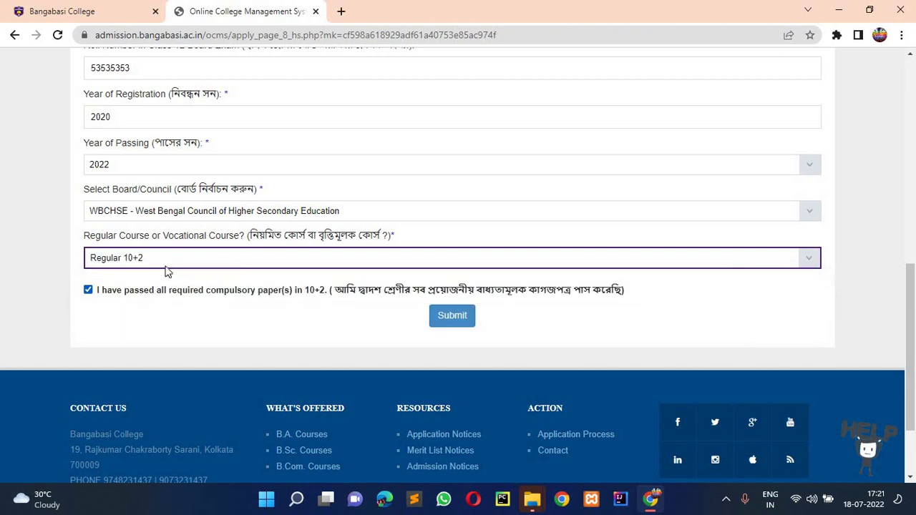
# Check the completed Class 12 exam details and submit them.
pyautogui.scroll(-2, 226, 246)
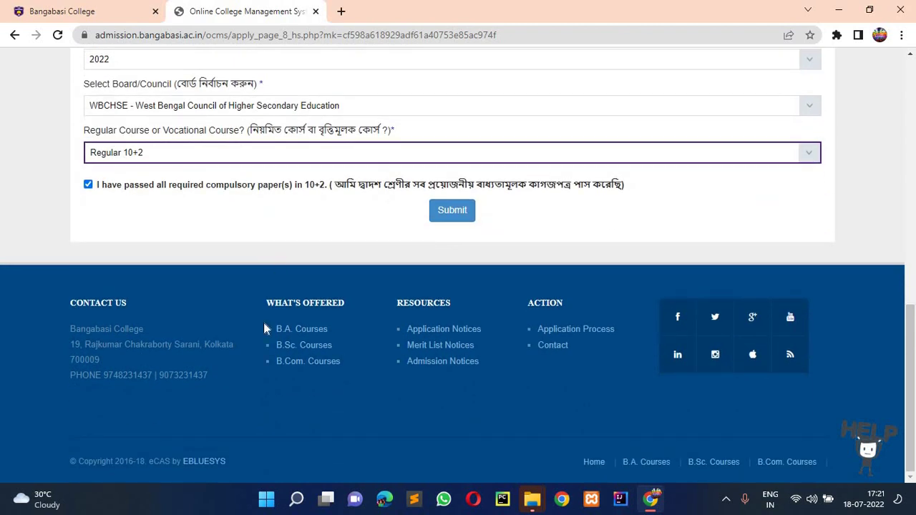
pyautogui.scroll(2, 177, 416)
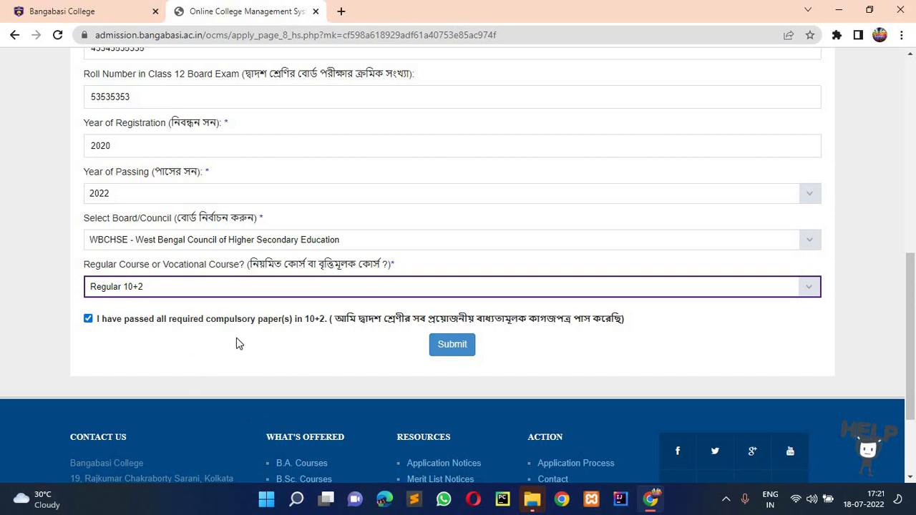
pyautogui.click(448, 351)
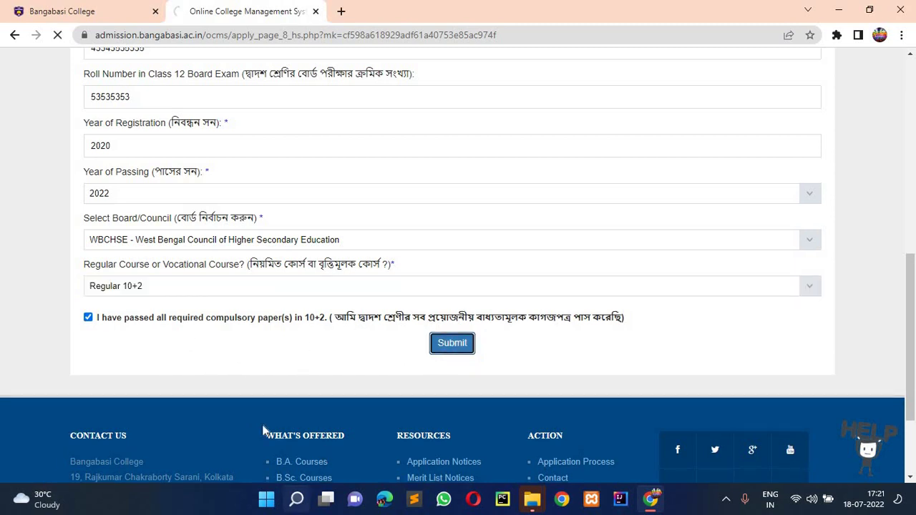
# Choose English A(ENGA) and Hindi(HIND) as the two language papers in the Class 12 marks entry.
pyautogui.scroll(-4, 259, 426)
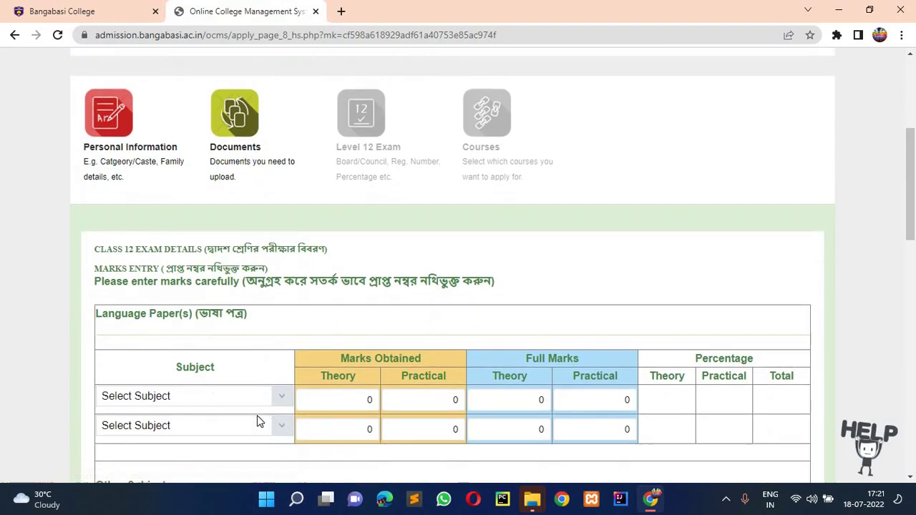
pyautogui.scroll(-3, 186, 390)
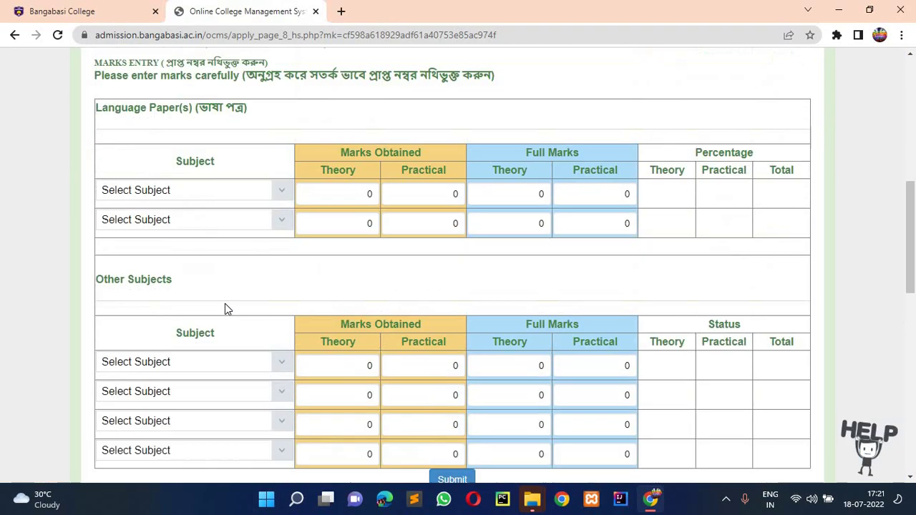
pyautogui.scroll(1, 225, 308)
pyautogui.click(215, 265)
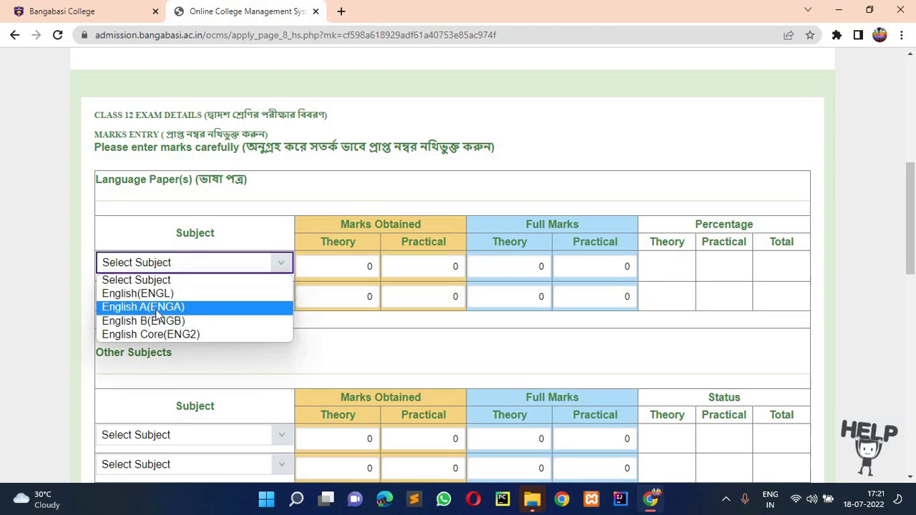
pyautogui.click(157, 315)
pyautogui.click(235, 292)
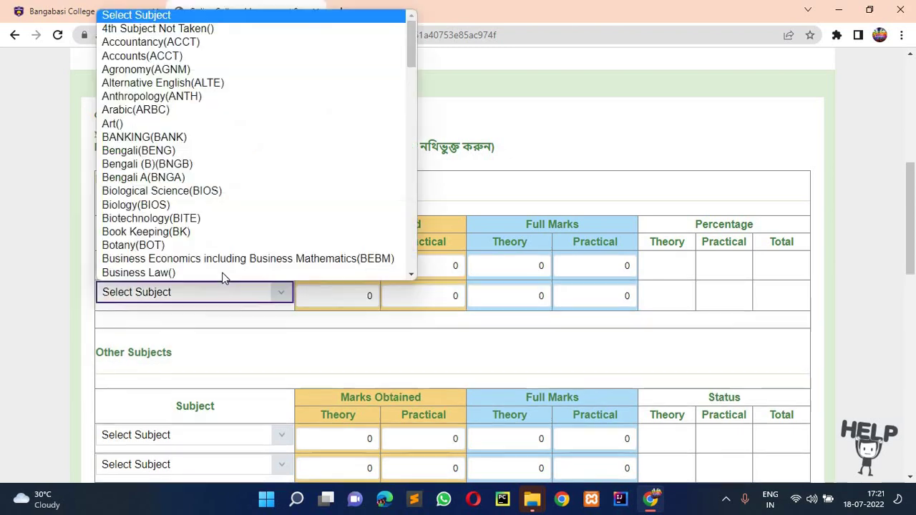
pyautogui.scroll(-1, 206, 235)
pyautogui.scroll(-12, 204, 232)
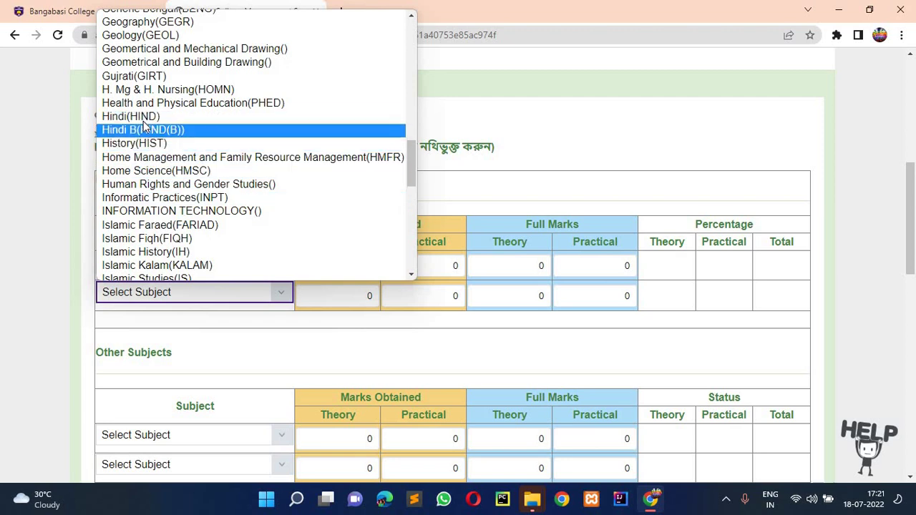
pyautogui.click(146, 117)
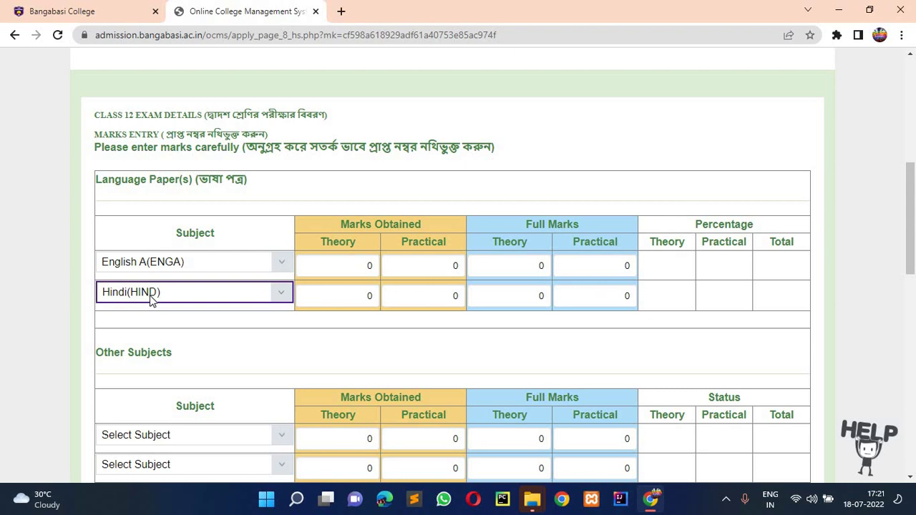
# Set the full marks of both language papers to 80 for theory and 20 for practical.
pyautogui.click(366, 266)
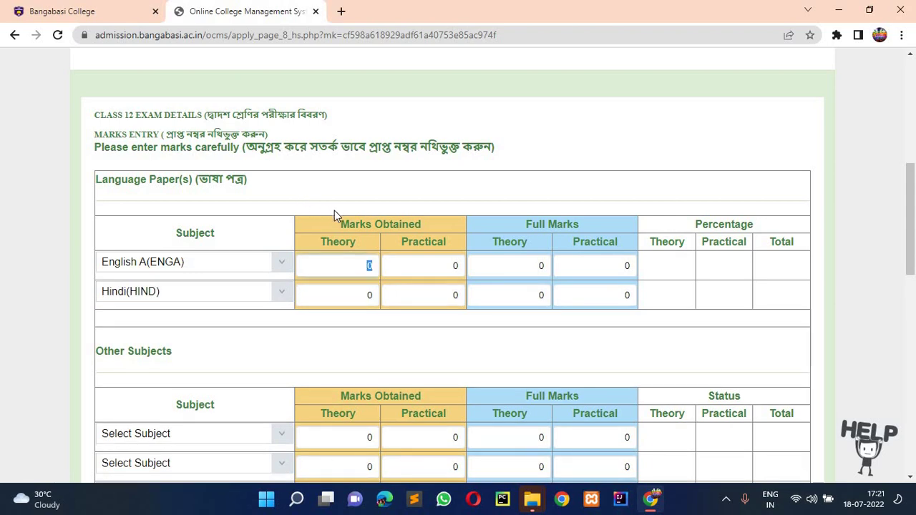
pyautogui.moveTo(340, 224); pyautogui.dragTo(423, 226)
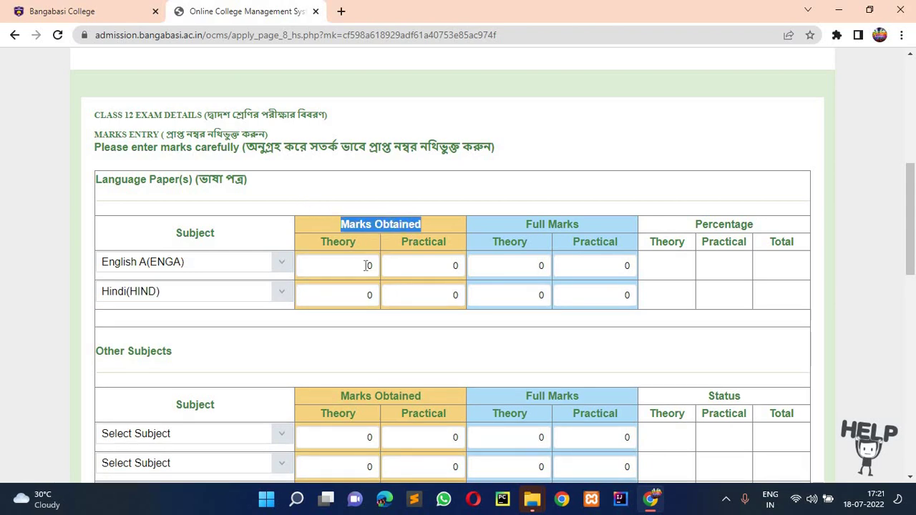
pyautogui.press('Tab')
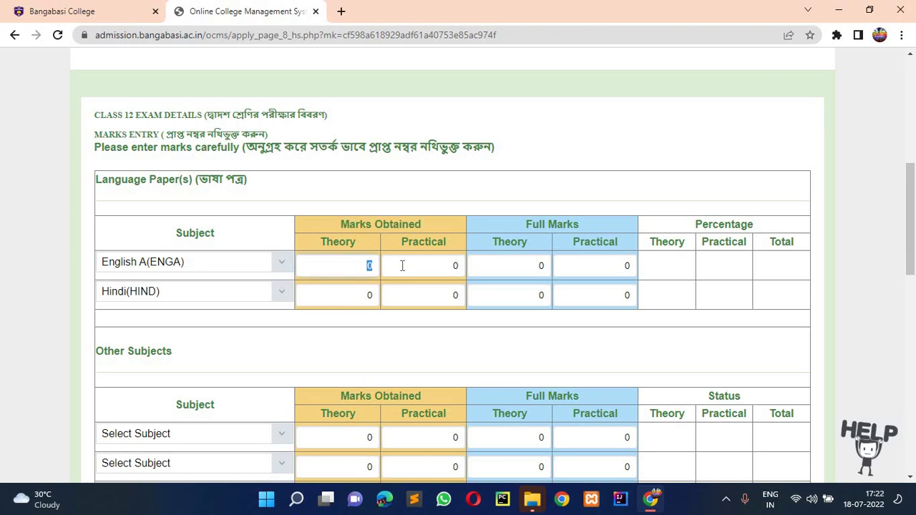
pyautogui.click(536, 262)
pyautogui.write('8')
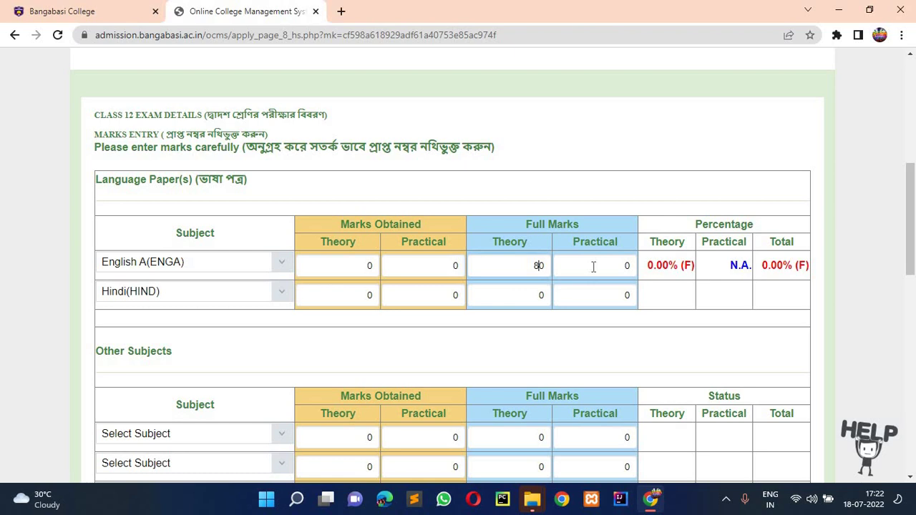
pyautogui.click(593, 267)
pyautogui.write('2')
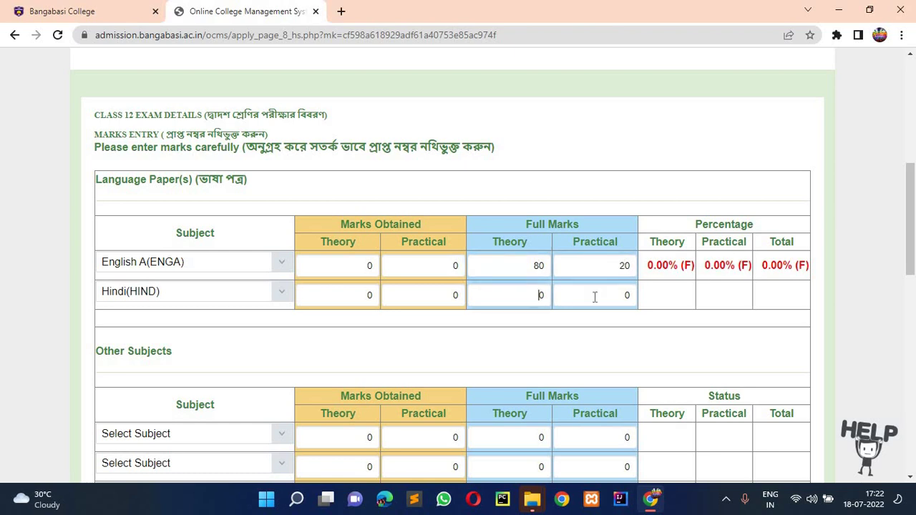
pyautogui.write('8')
pyautogui.click(594, 296)
pyautogui.write('2')
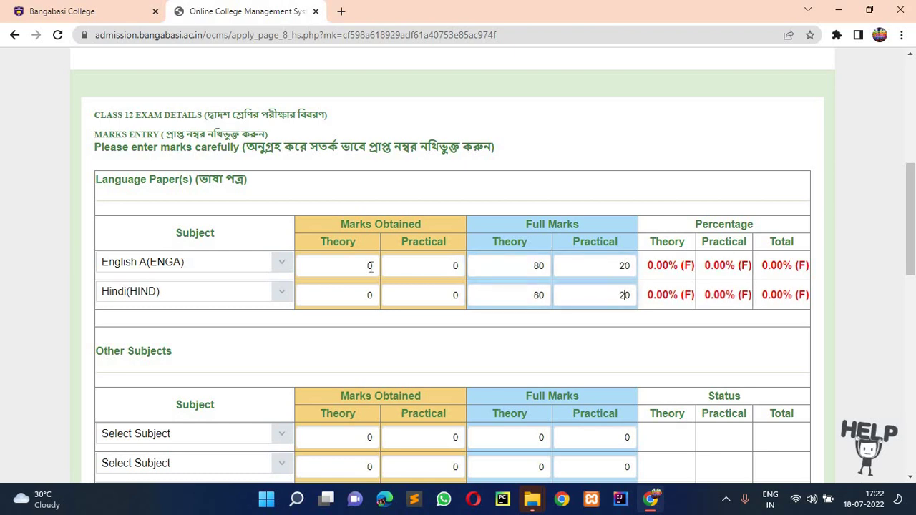
# Enter the marks obtained: 79 theory and 20 practical for English A, 80 theory and 19 practical for Hindi.
pyautogui.write('79')
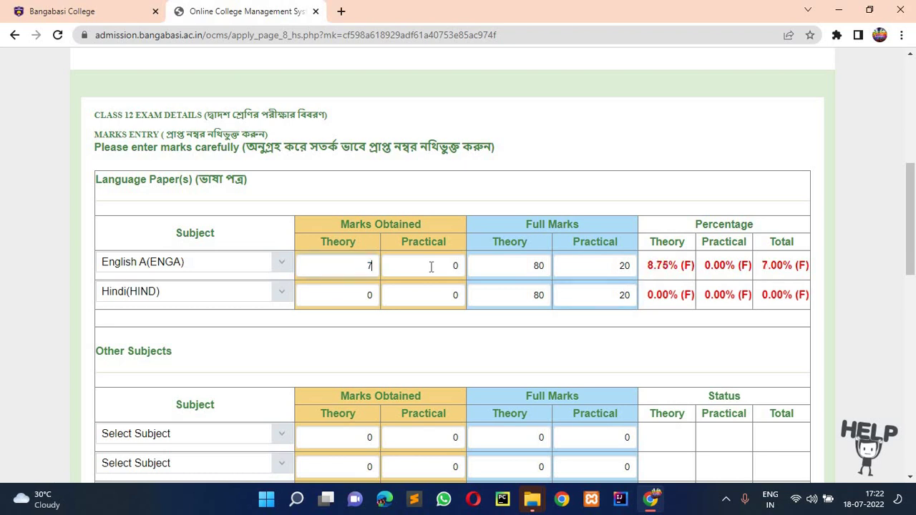
pyautogui.write('2')
pyautogui.click(363, 294)
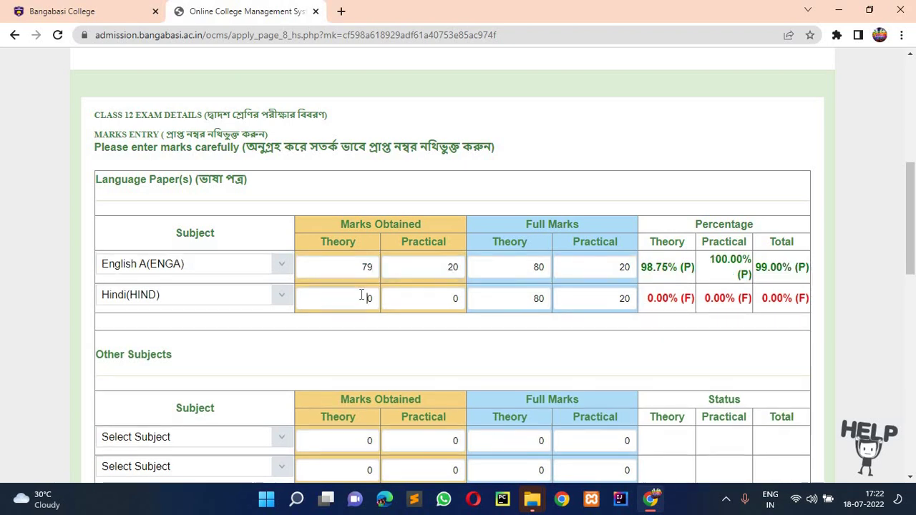
pyautogui.scroll(1, 361, 295)
pyautogui.write('8')
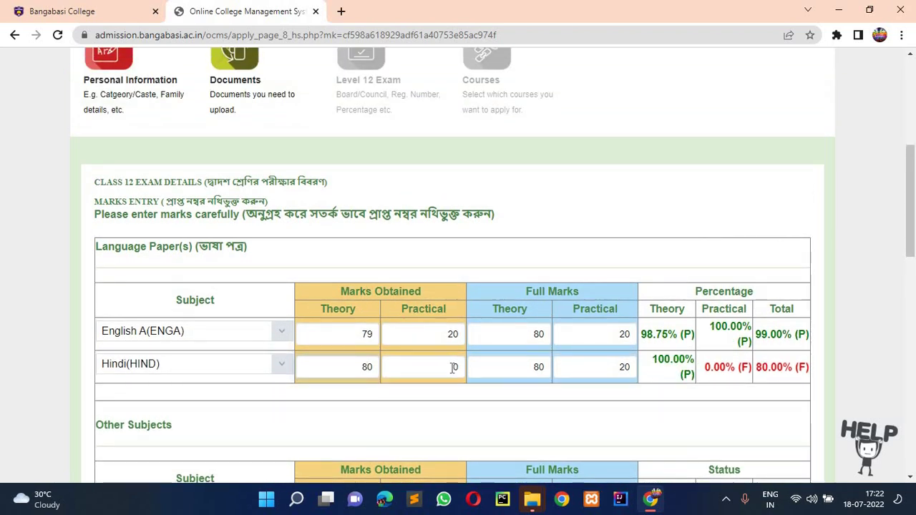
pyautogui.click(454, 367)
pyautogui.write('19')
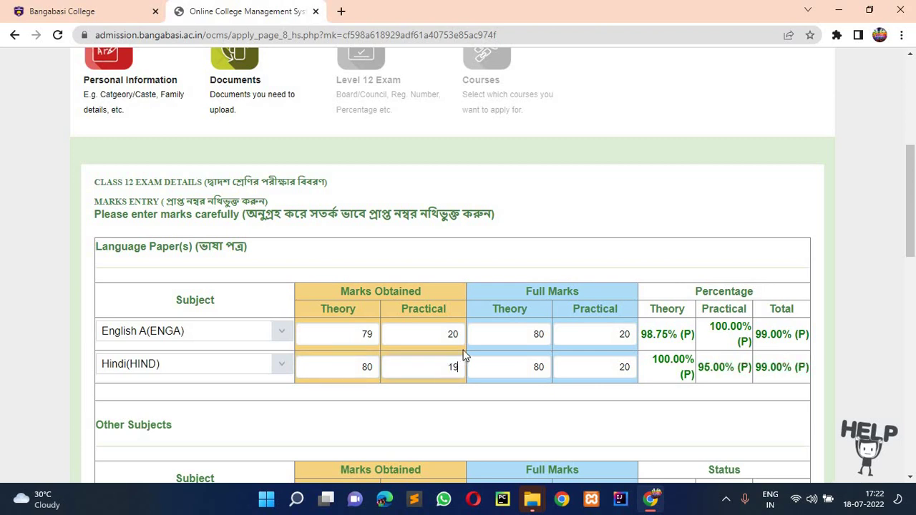
# Choose Accountancy(ACCT) and Business Law() as the first two other subjects.
pyautogui.scroll(-3, 462, 353)
pyautogui.scroll(-2, 231, 184)
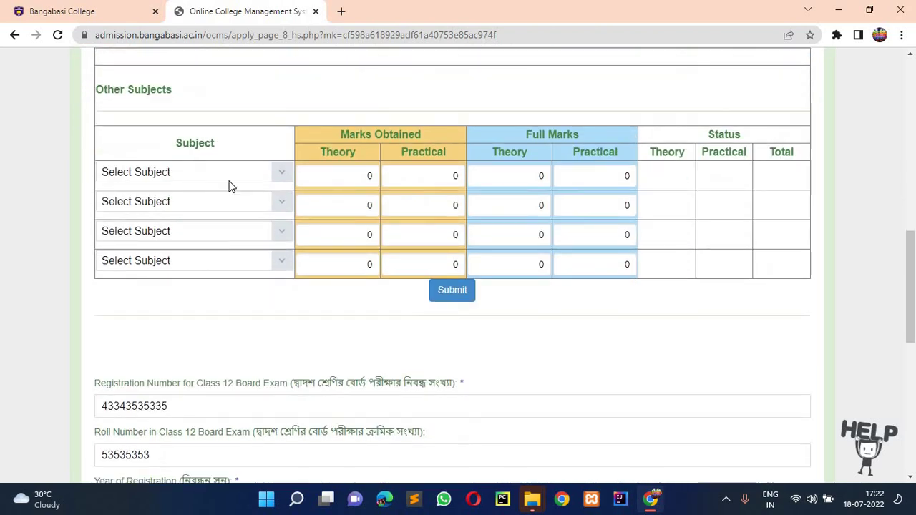
pyautogui.click(250, 174)
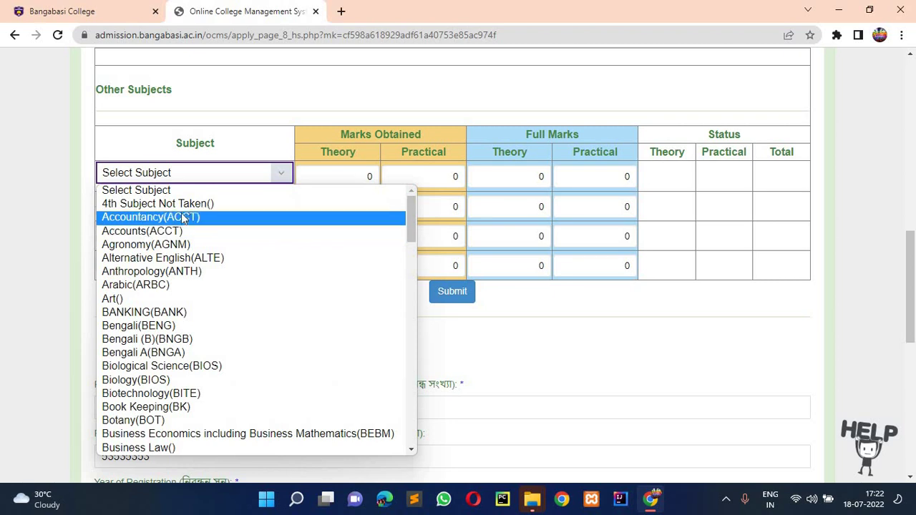
pyautogui.click(184, 217)
pyautogui.click(184, 204)
pyautogui.scroll(-3, 184, 206)
pyautogui.scroll(2, 178, 115)
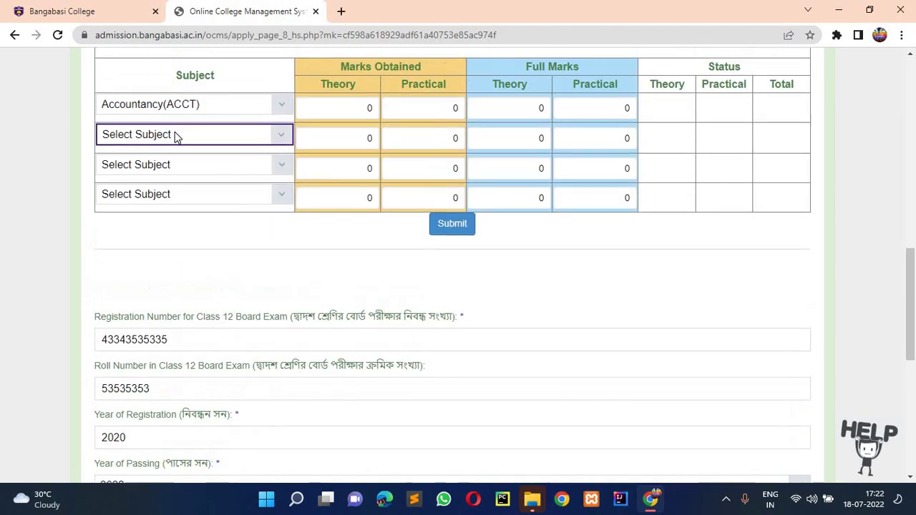
pyautogui.scroll(-1, 175, 132)
pyautogui.scroll(-1, 177, 137)
pyautogui.scroll(2, 181, 150)
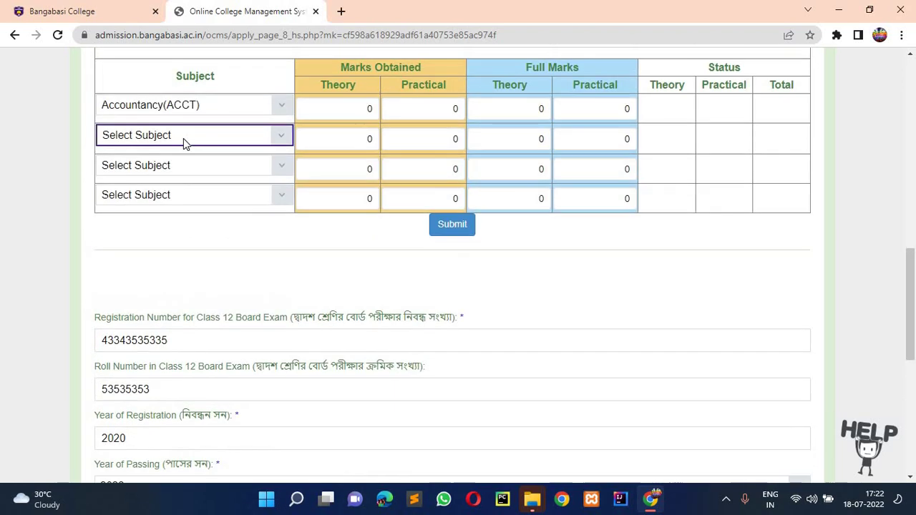
pyautogui.click(183, 139)
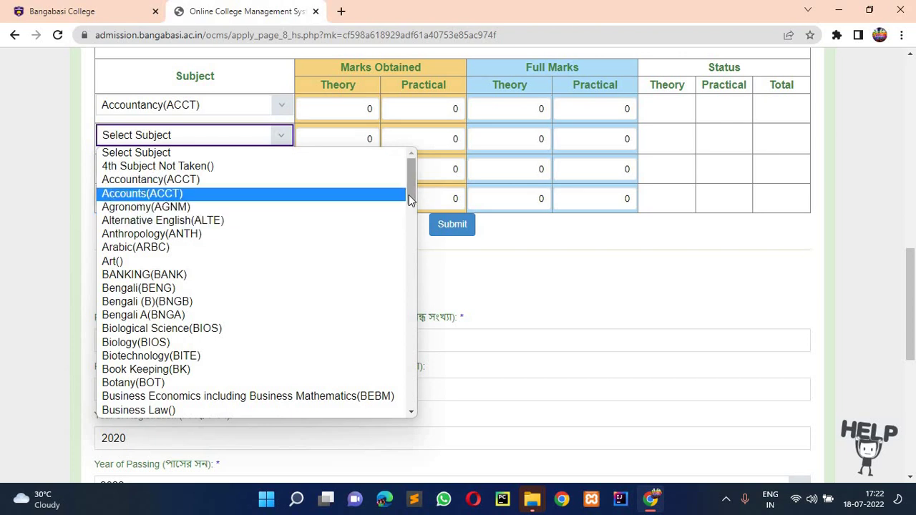
pyautogui.moveTo(407, 212); pyautogui.dragTo(406, 225)
pyautogui.scroll(-1, 248, 258)
pyautogui.click(248, 254)
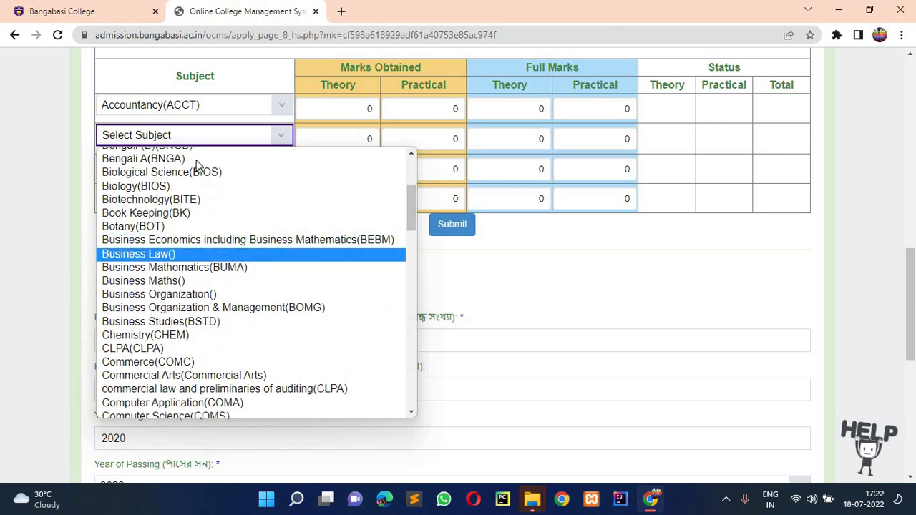
# Choose Commerce(COMC) and Economics(ECON) as the third and fourth other subjects.
pyautogui.click(221, 170)
pyautogui.moveTo(411, 213); pyautogui.dragTo(412, 264)
pyautogui.scroll(-2, 311, 251)
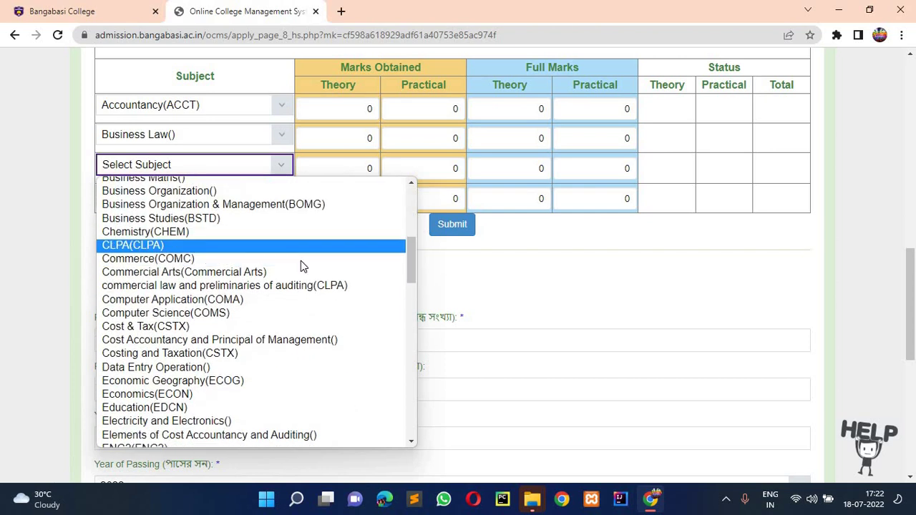
pyautogui.click(301, 256)
pyautogui.click(286, 194)
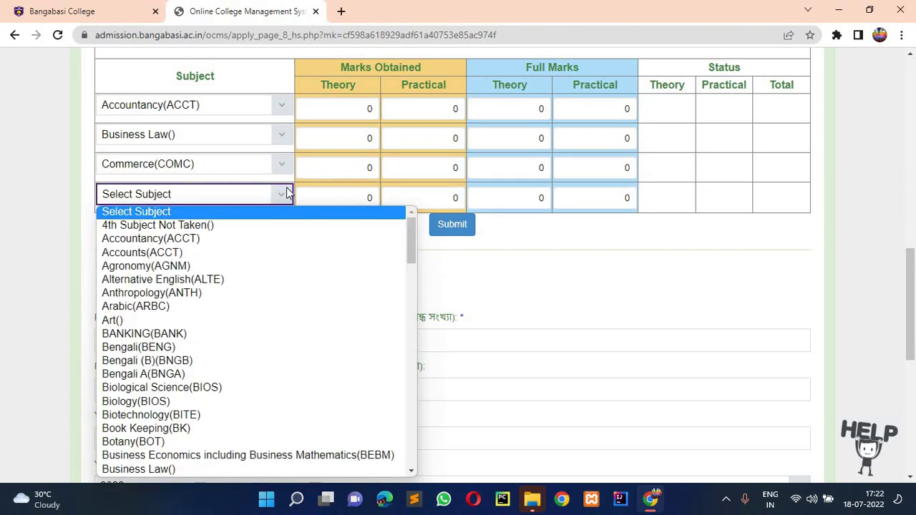
pyautogui.press('e')
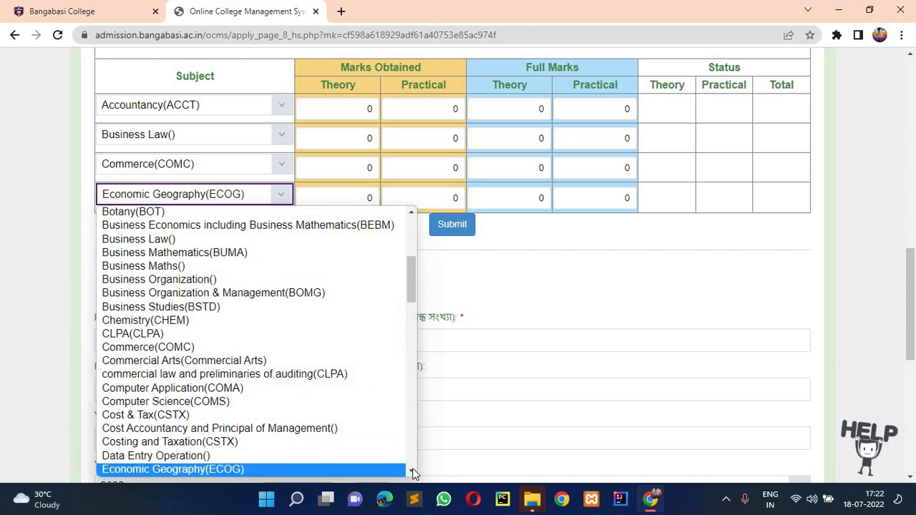
pyautogui.click(411, 470)
pyautogui.press('Return')
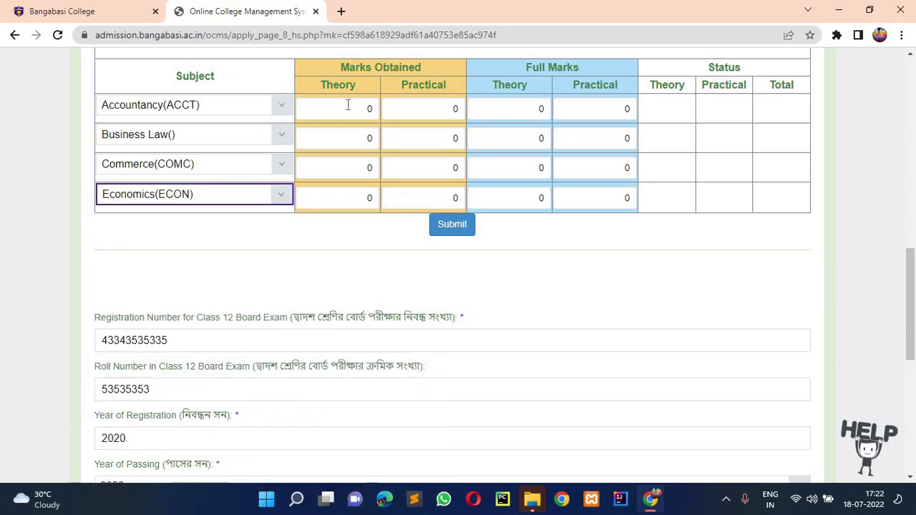
# Set the theory full marks to 80 for Accountancy, Business Law, Commerce and Economics.
pyautogui.click(532, 109)
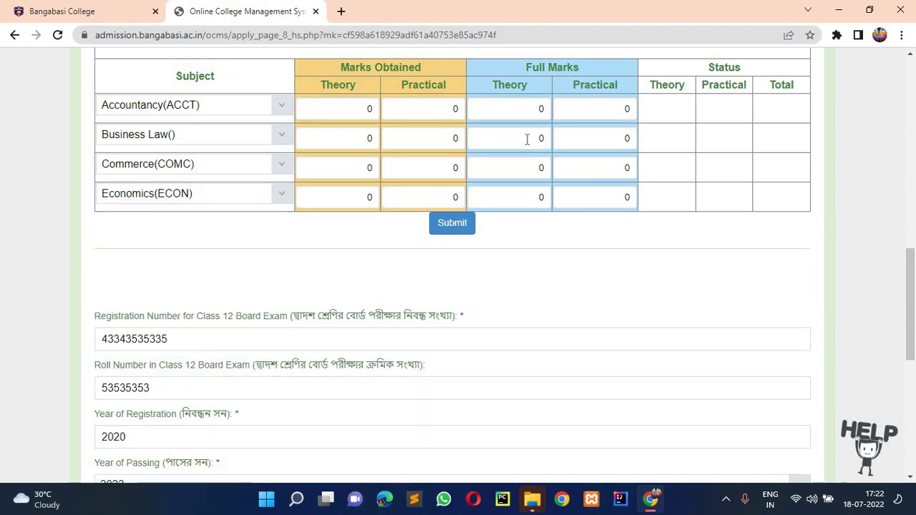
pyautogui.write('8')
pyautogui.click(527, 139)
pyautogui.write('8')
pyautogui.click(535, 166)
pyautogui.write('8')
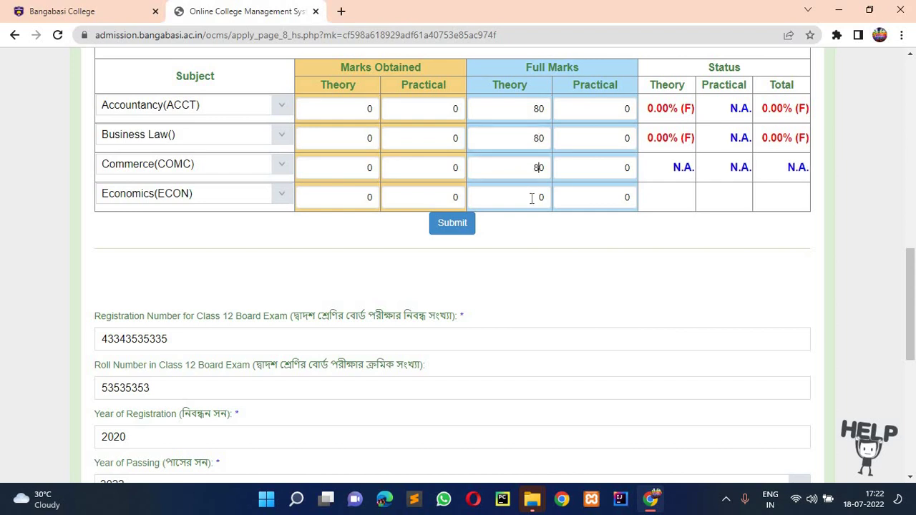
pyautogui.click(532, 198)
pyautogui.write('8')
# Set the practical full marks to 20 for all four other subjects.
pyautogui.click(593, 108)
pyautogui.write('2')
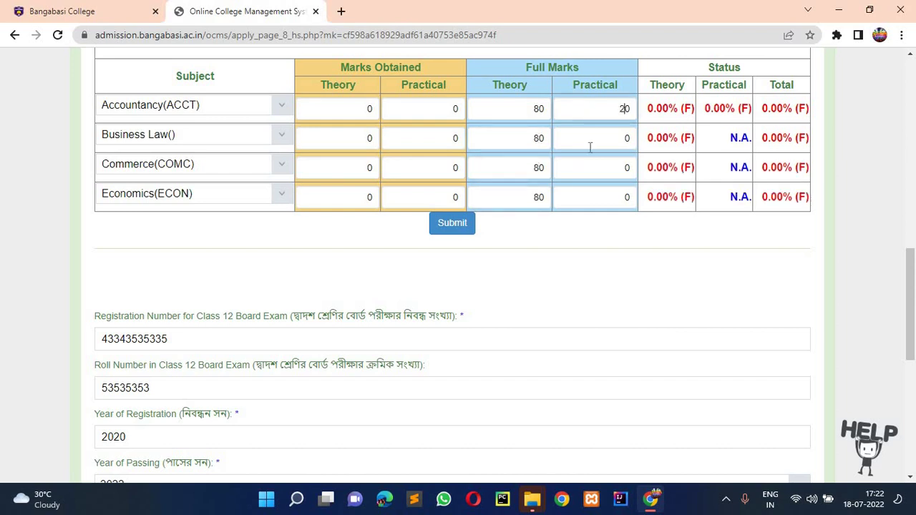
pyautogui.click(590, 164)
pyautogui.write('2')
pyautogui.click(589, 190)
pyautogui.write('2')
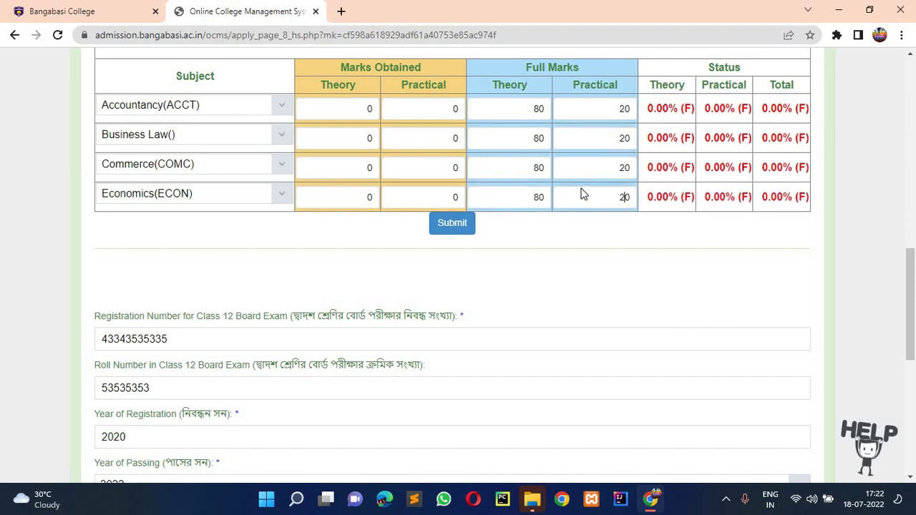
pyautogui.scroll(1, 509, 172)
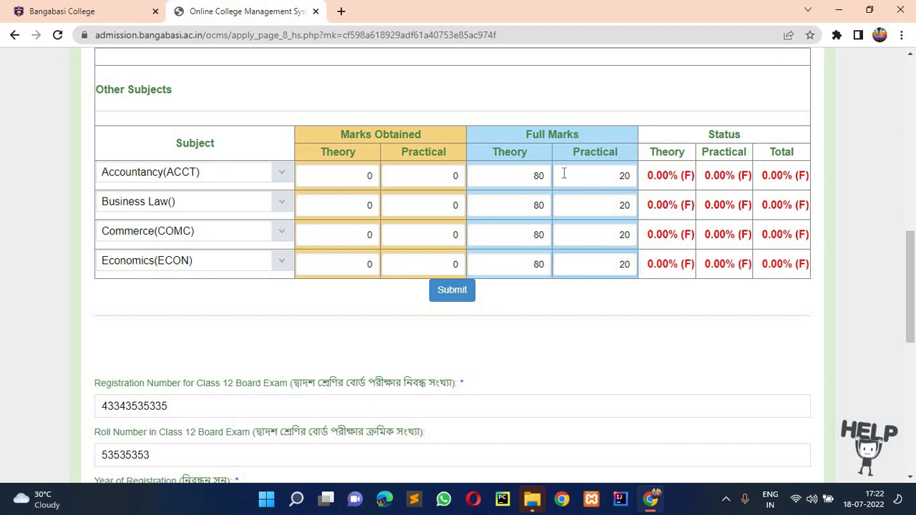
pyautogui.doubleClick(538, 175)
pyautogui.moveTo(538, 175); pyautogui.dragTo(610, 176)
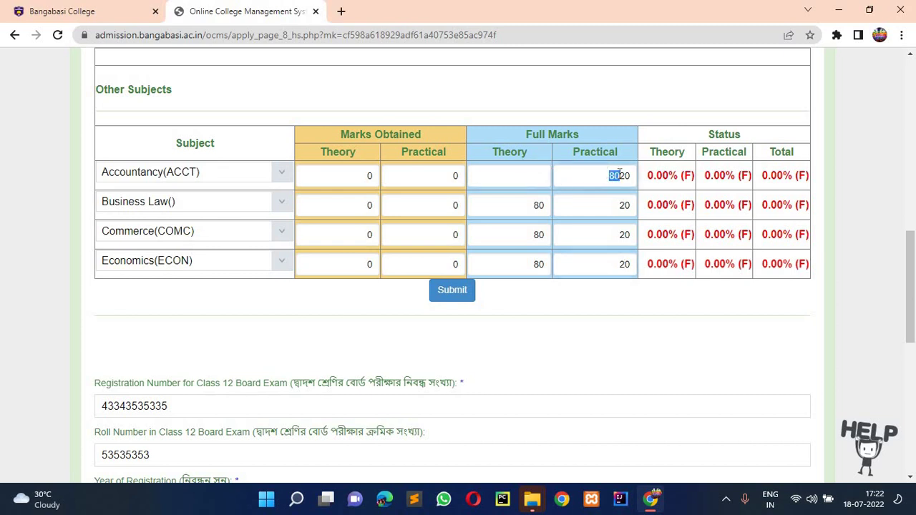
pyautogui.press('BackSpace')
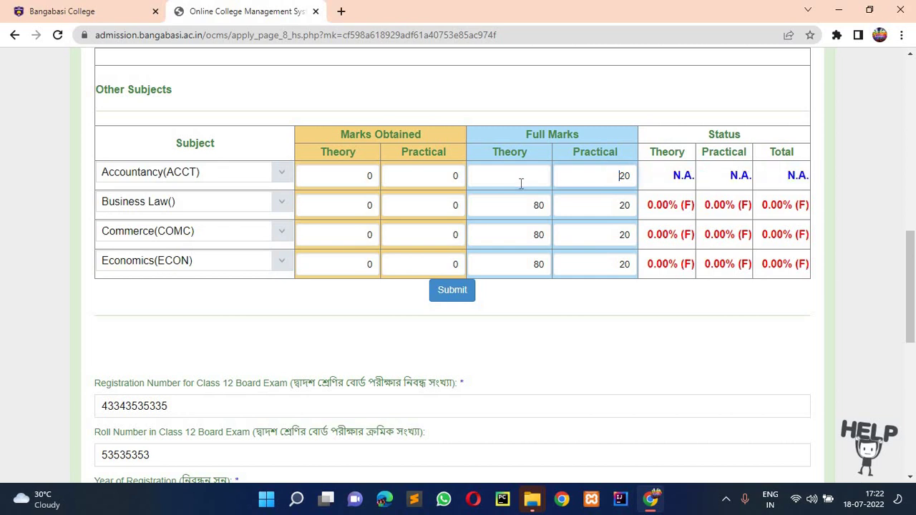
pyautogui.click(520, 181)
pyautogui.write('80')
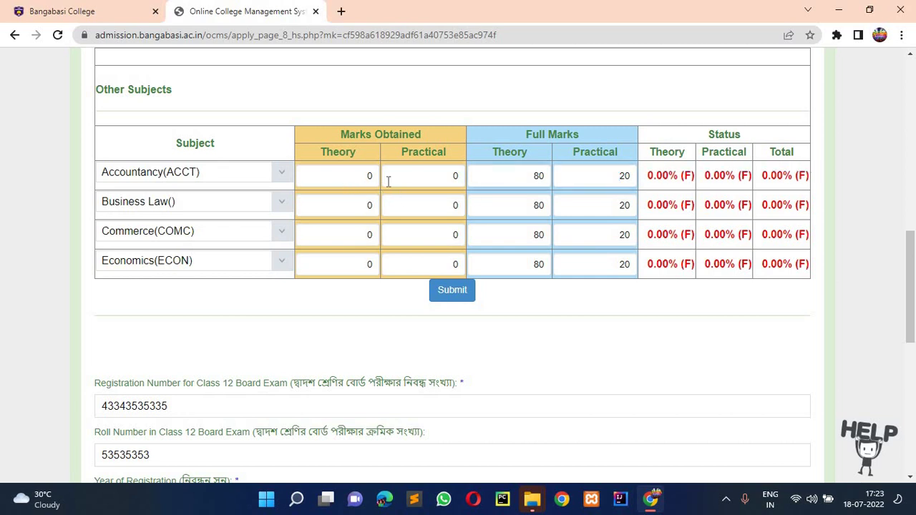
# Enter theory marks obtained of 79 for Accountancy and Business Law, and 80 for Commerce and Economics.
pyautogui.doubleClick(373, 178)
pyautogui.write('79')
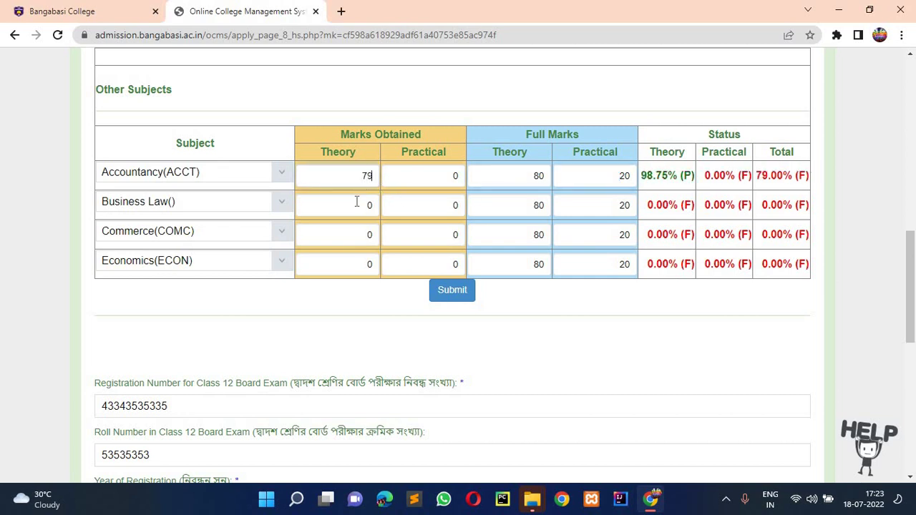
pyautogui.click(356, 201)
pyautogui.write('79')
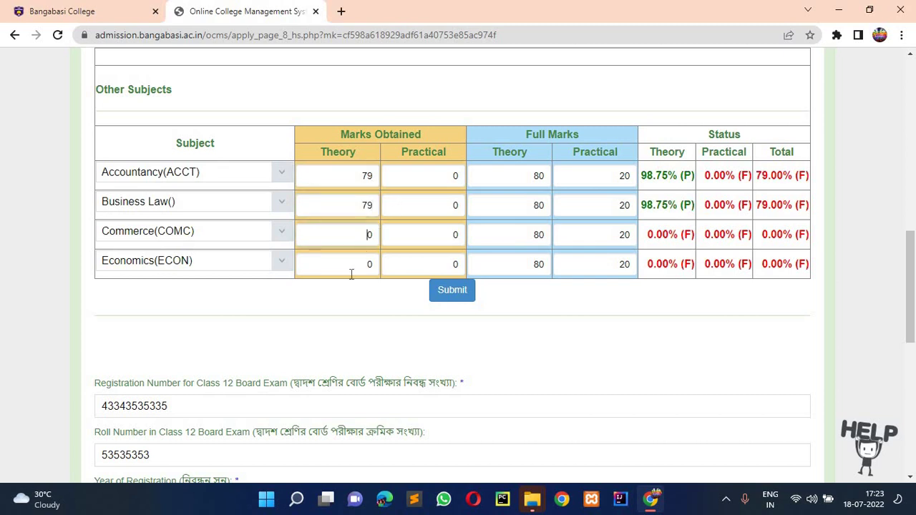
pyautogui.write('8')
pyautogui.click(351, 272)
pyautogui.write('8')
# Enter practical marks obtained of 20 for Accountancy, Business Law, Commerce and Economics.
pyautogui.click(436, 176)
pyautogui.write('2')
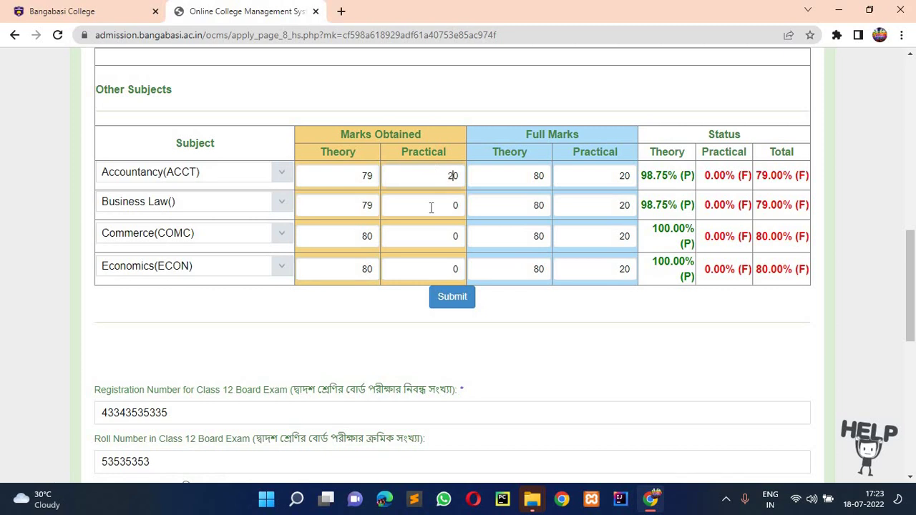
pyautogui.click(431, 208)
pyautogui.write('2')
pyautogui.click(426, 250)
pyautogui.write('2')
pyautogui.click(427, 273)
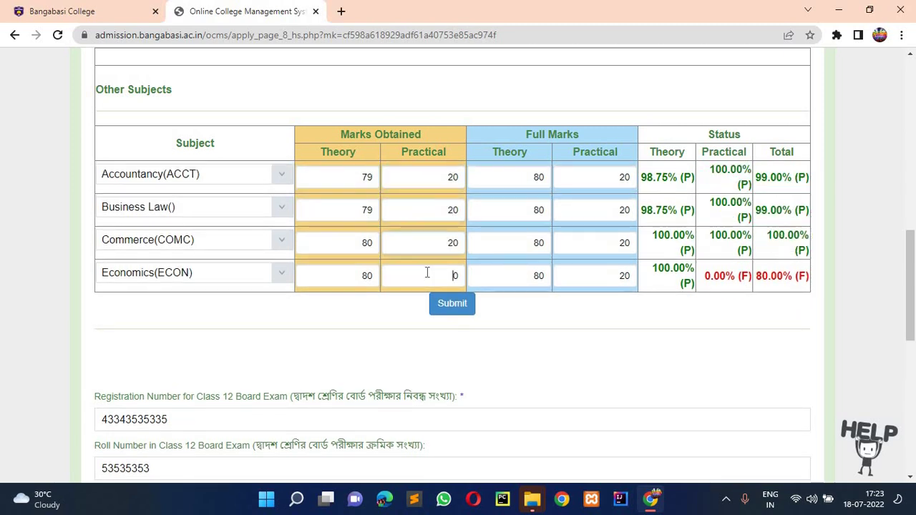
pyautogui.write('2')
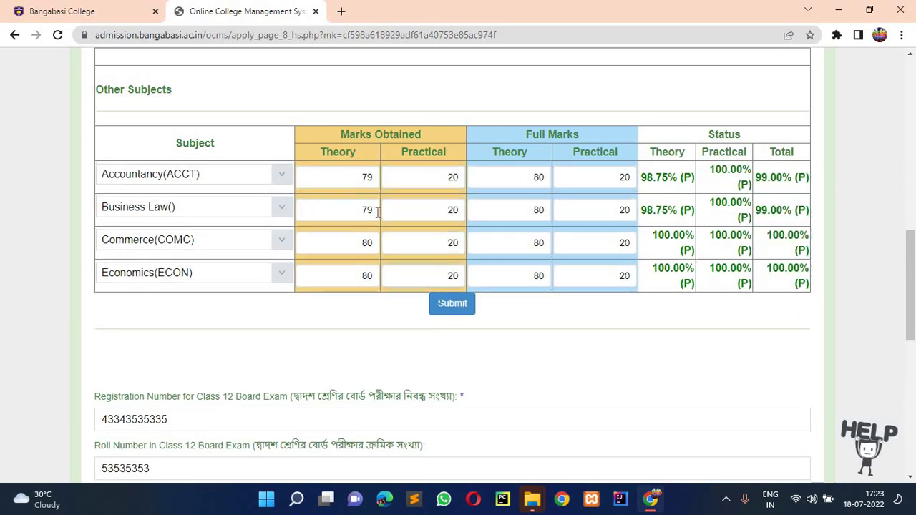
# Set Business Law's theory marks obtained to 80 and submit the Class 12 marks.
pyautogui.doubleClick(326, 205)
pyautogui.write('80')
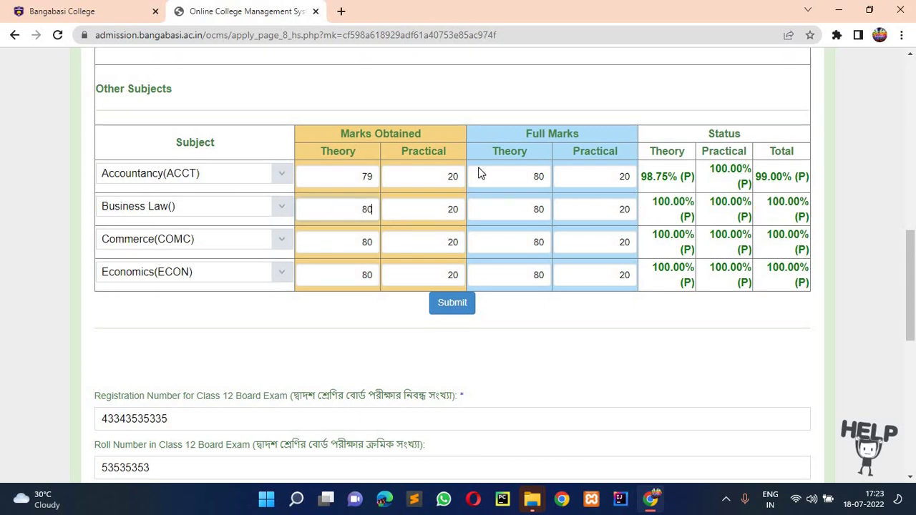
pyautogui.scroll(-2, 469, 172)
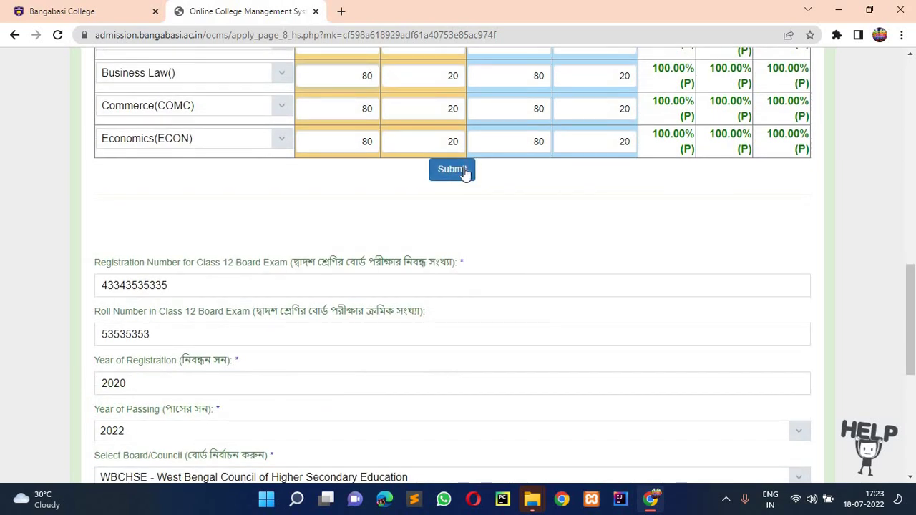
pyautogui.click(453, 170)
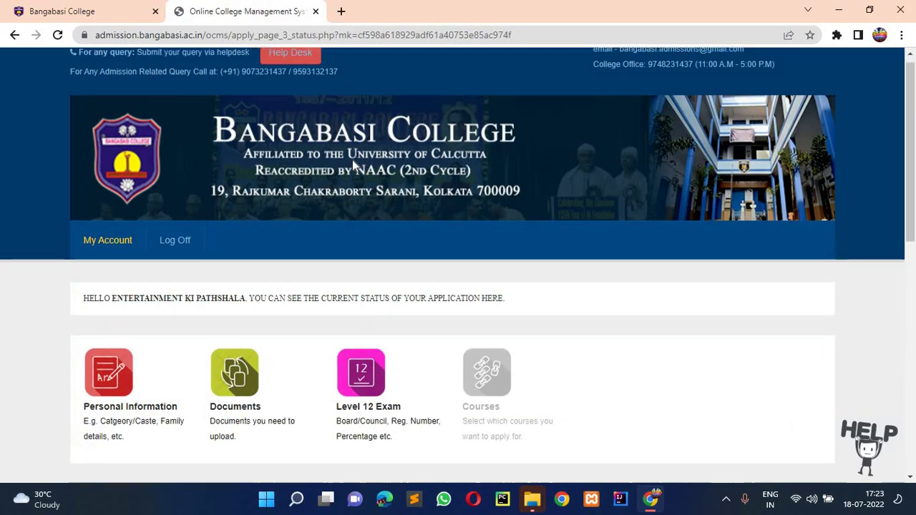
# Proceed to course selection and choose B.Com. (Honours) Accountancy as the course.
pyautogui.scroll(-5, 352, 159)
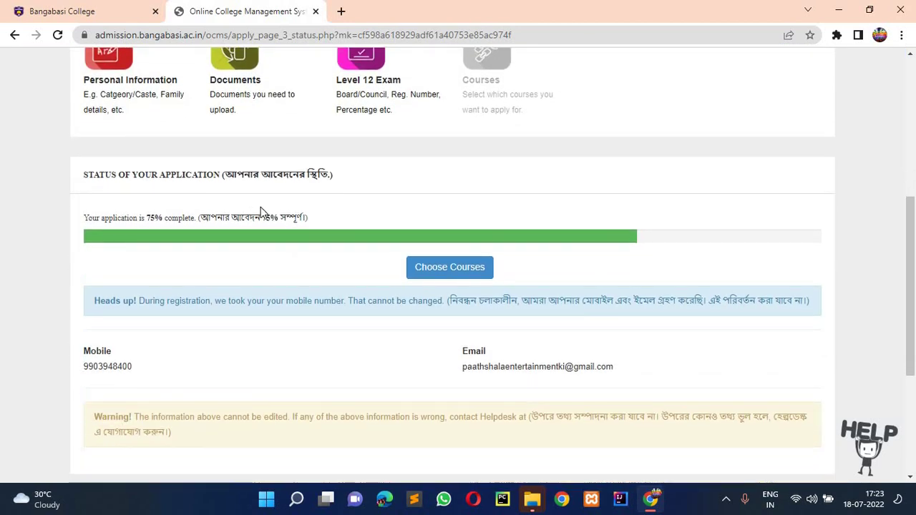
pyautogui.scroll(-1, 337, 212)
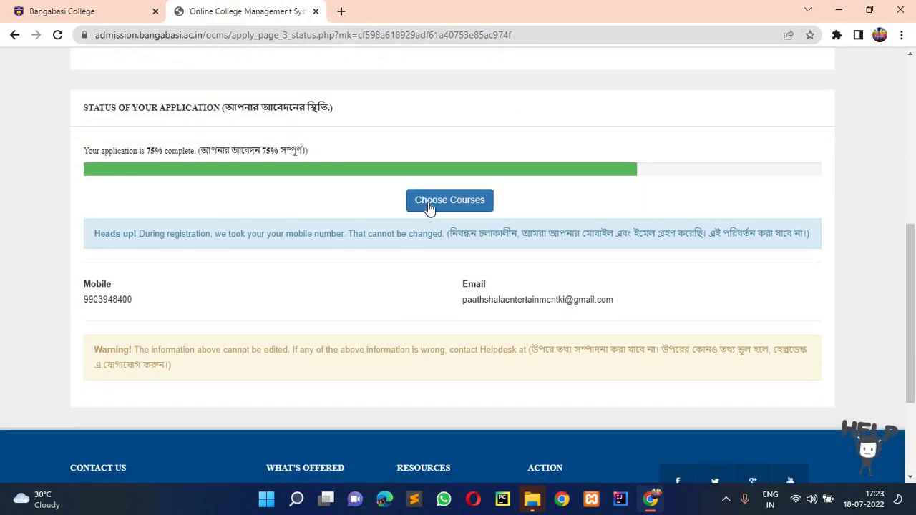
pyautogui.click(430, 207)
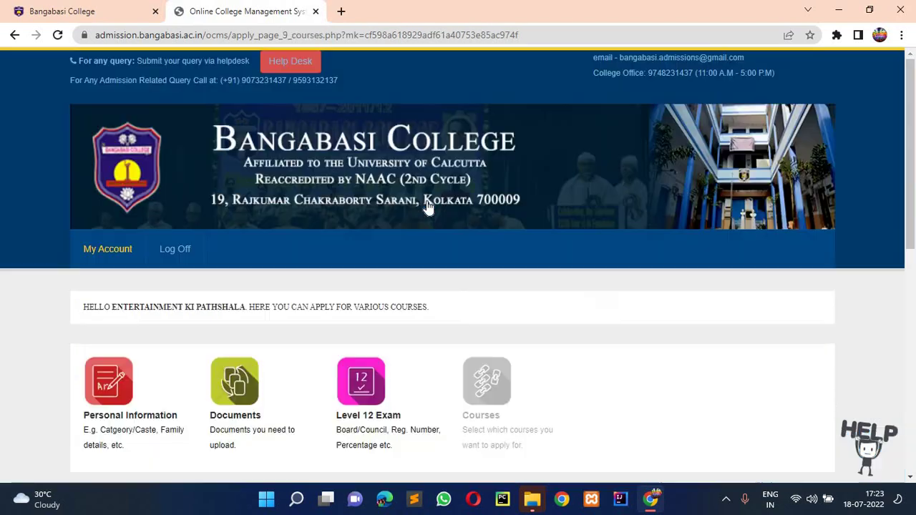
pyautogui.scroll(-5, 425, 205)
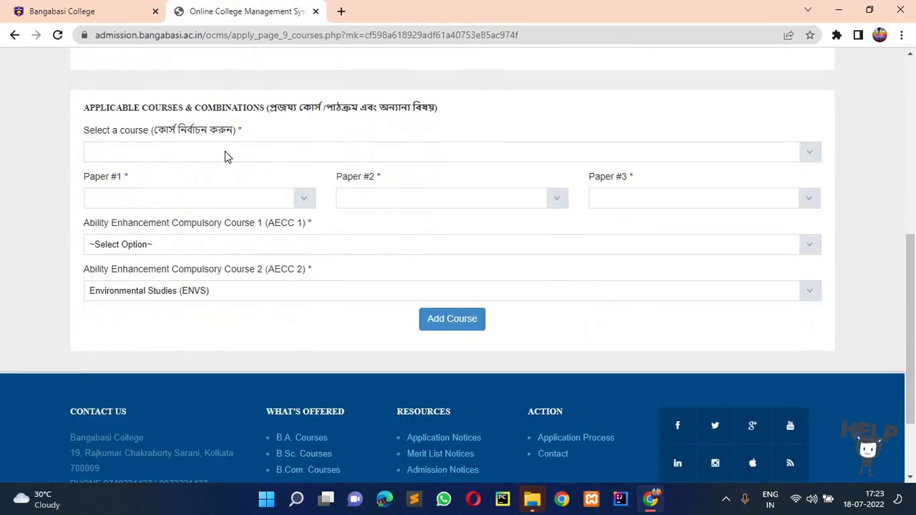
pyautogui.click(224, 155)
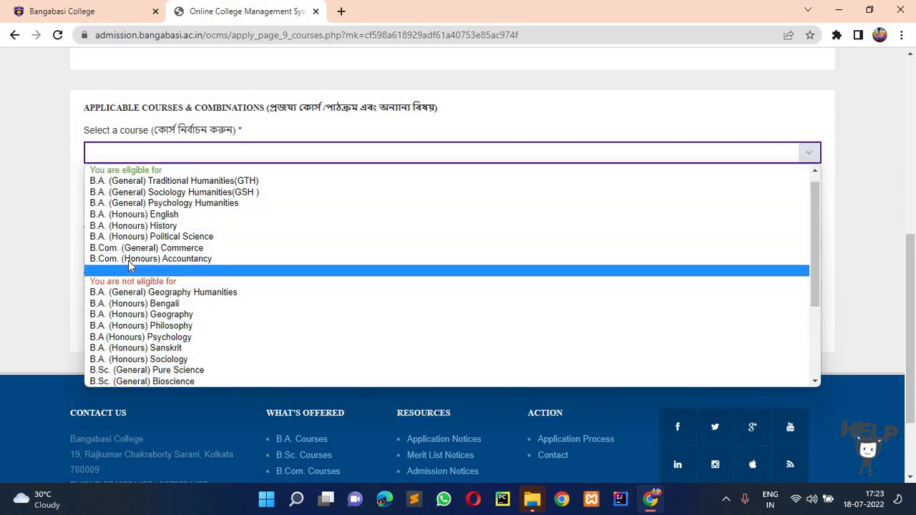
pyautogui.click(133, 259)
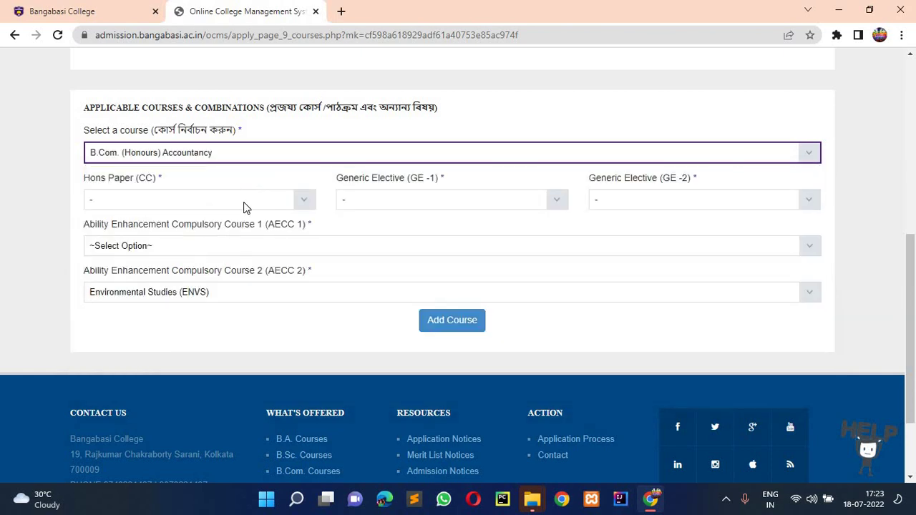
# Choose Accountancy as the Hons Paper, commerce Paper 1 as GE-1 and Commerce Paper 2 as GE-2.
pyautogui.click(270, 204)
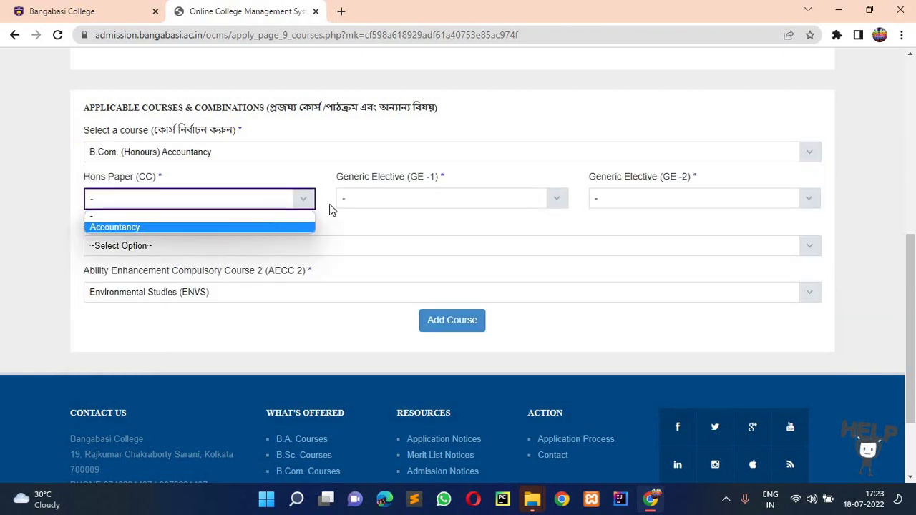
pyautogui.click(269, 228)
pyautogui.click(405, 205)
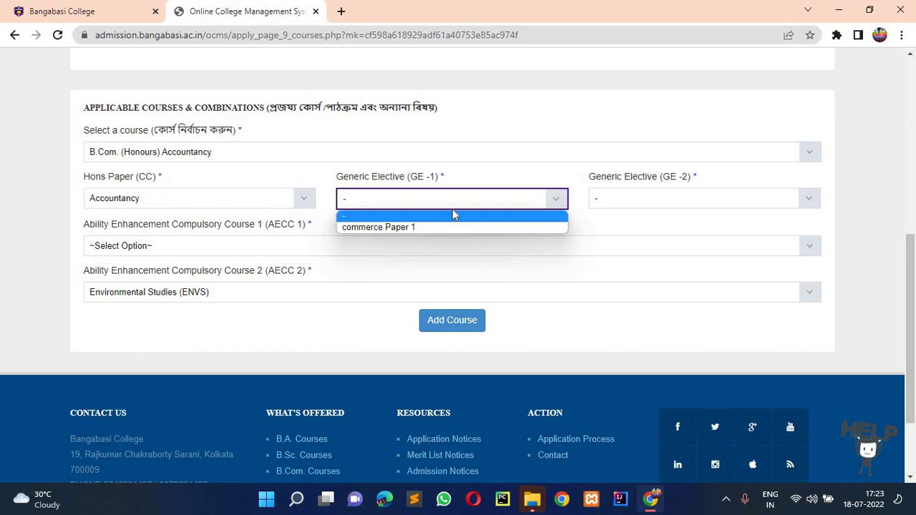
pyautogui.click(415, 227)
pyautogui.click(624, 204)
pyautogui.click(617, 227)
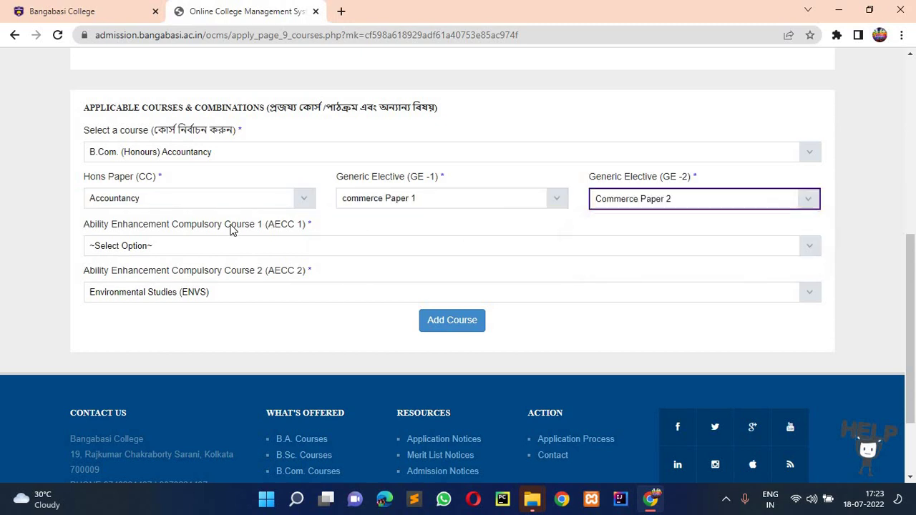
# Choose Communicative English (ENGM) for AECC 1, keep Environmental Studies (ENVS) for AECC 2, and add the course to the application.
pyautogui.click(210, 247)
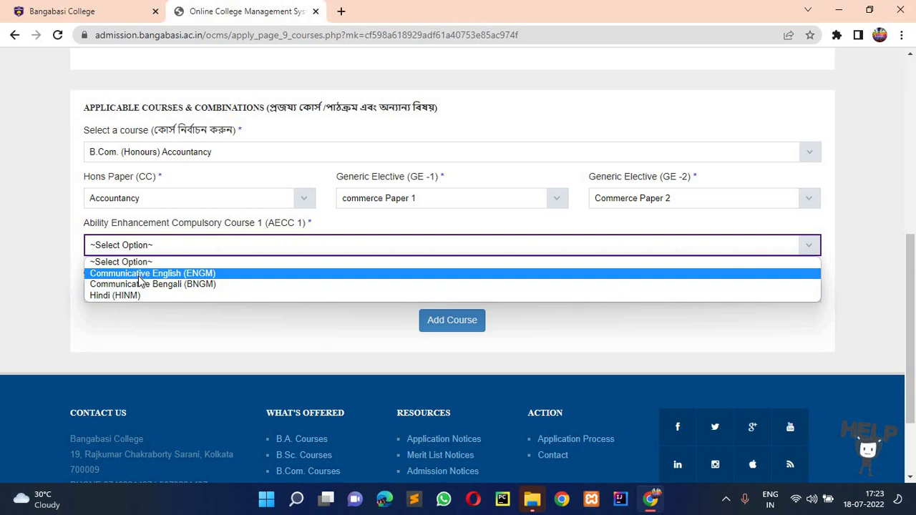
pyautogui.click(173, 270)
pyautogui.scroll(-1, 199, 256)
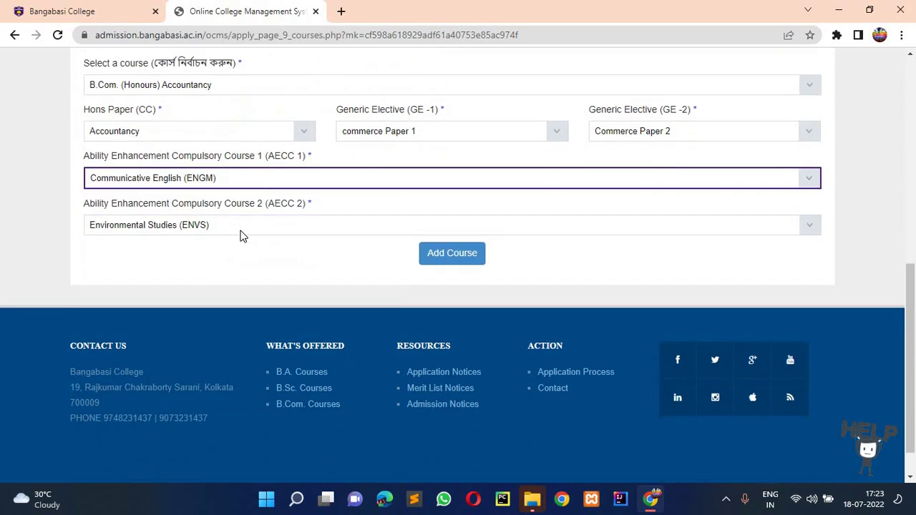
pyautogui.click(243, 229)
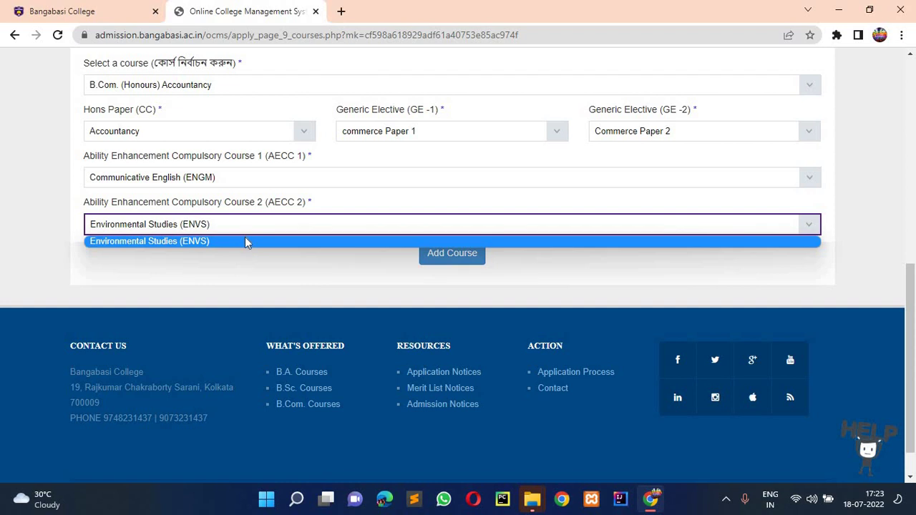
pyautogui.click(518, 280)
pyautogui.click(465, 256)
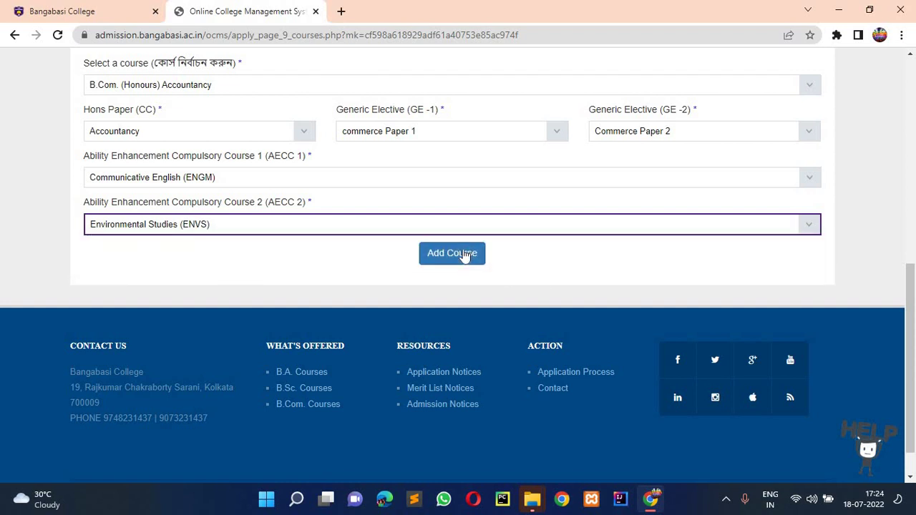
pyautogui.click(466, 255)
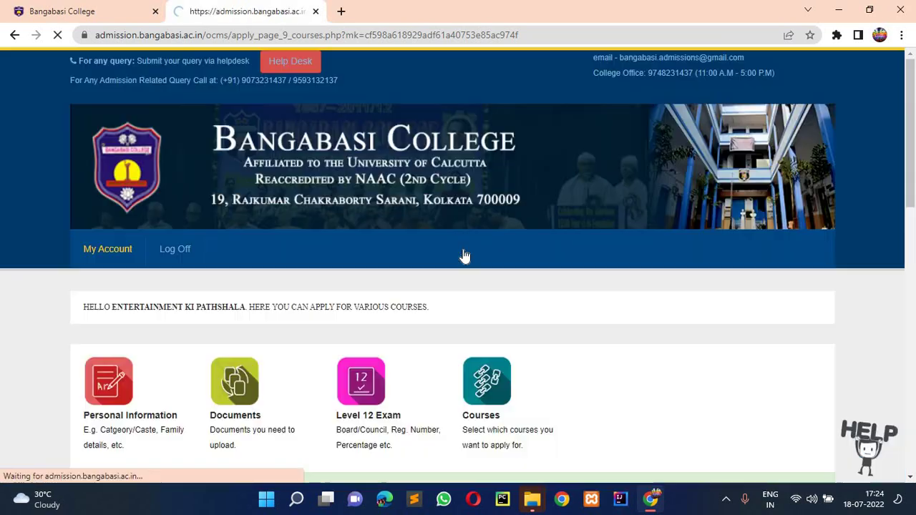
# Open the printable application form and review its exam marks, course details and student declaration.
pyautogui.scroll(-5, 465, 256)
pyautogui.scroll(-3, 465, 255)
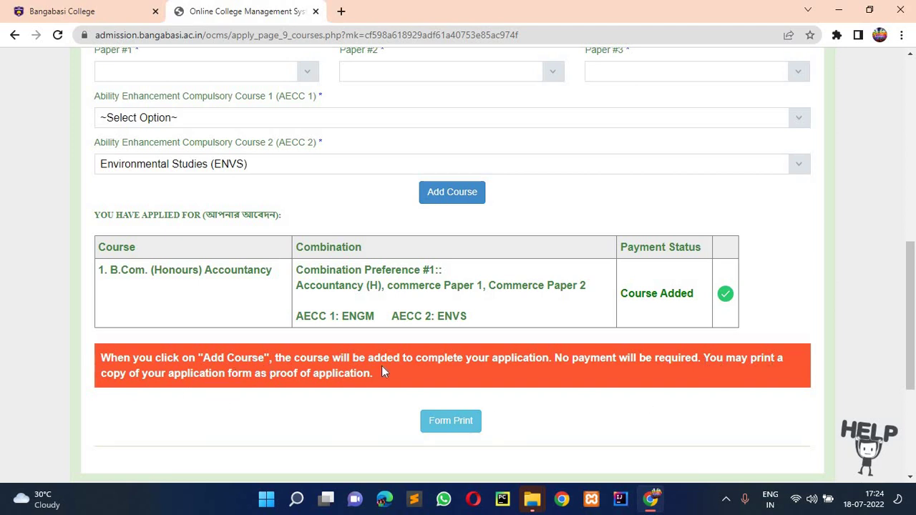
pyautogui.click(442, 422)
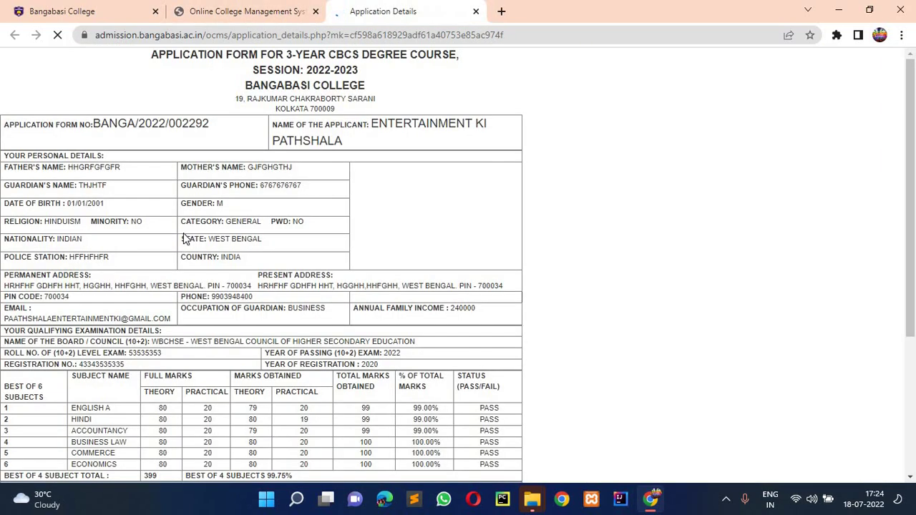
pyautogui.scroll(-4, 184, 238)
pyautogui.scroll(-5, 184, 238)
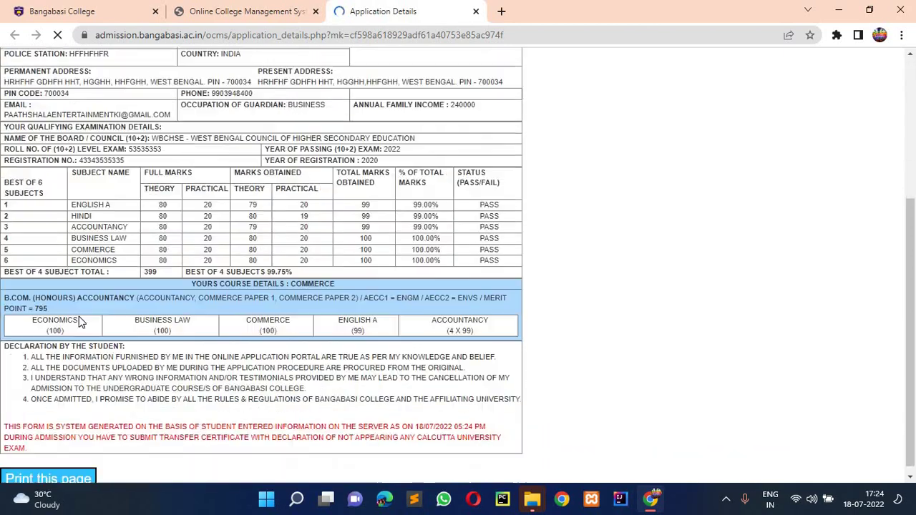